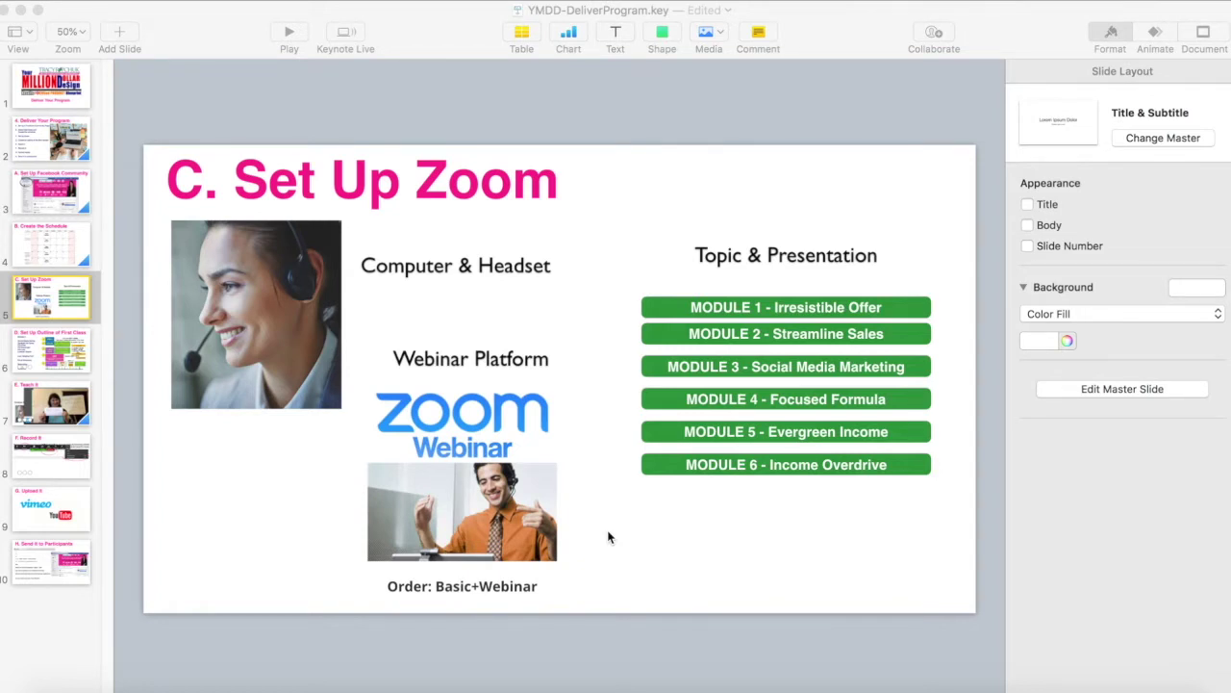
- Switch to Google Chrome and look through the Module 2 Market Your Program member page
left_click(356, 685)
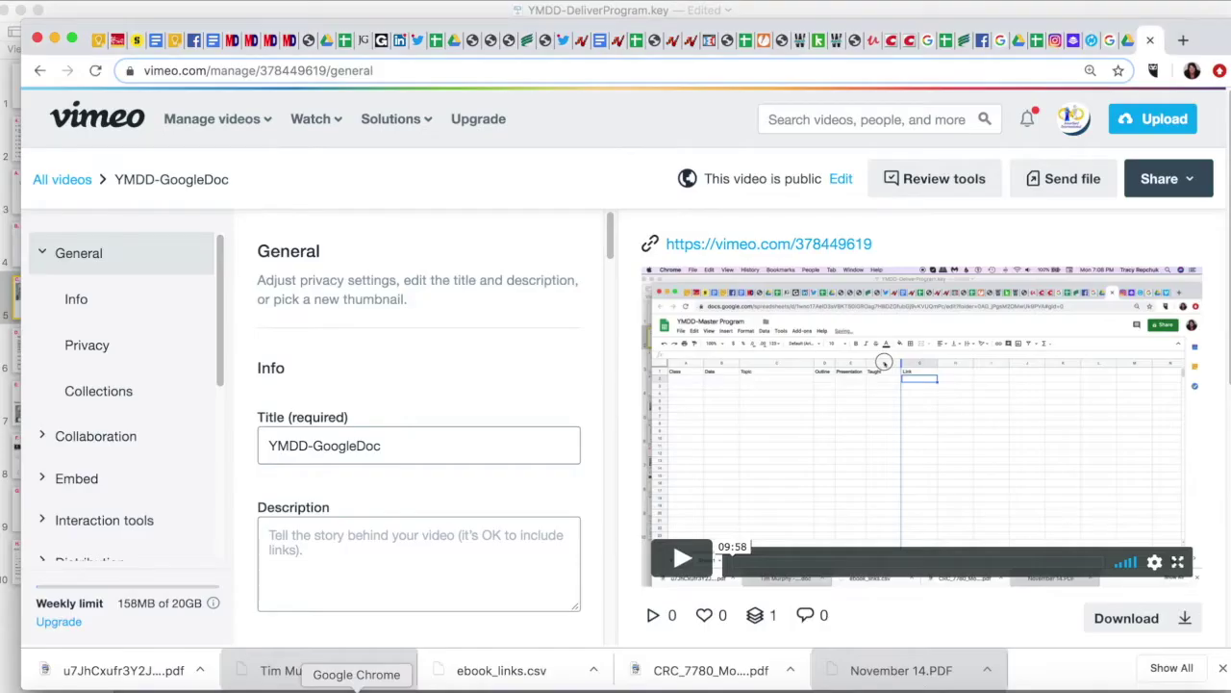
left_click(291, 40)
scroll(361, 490, "down", 4)
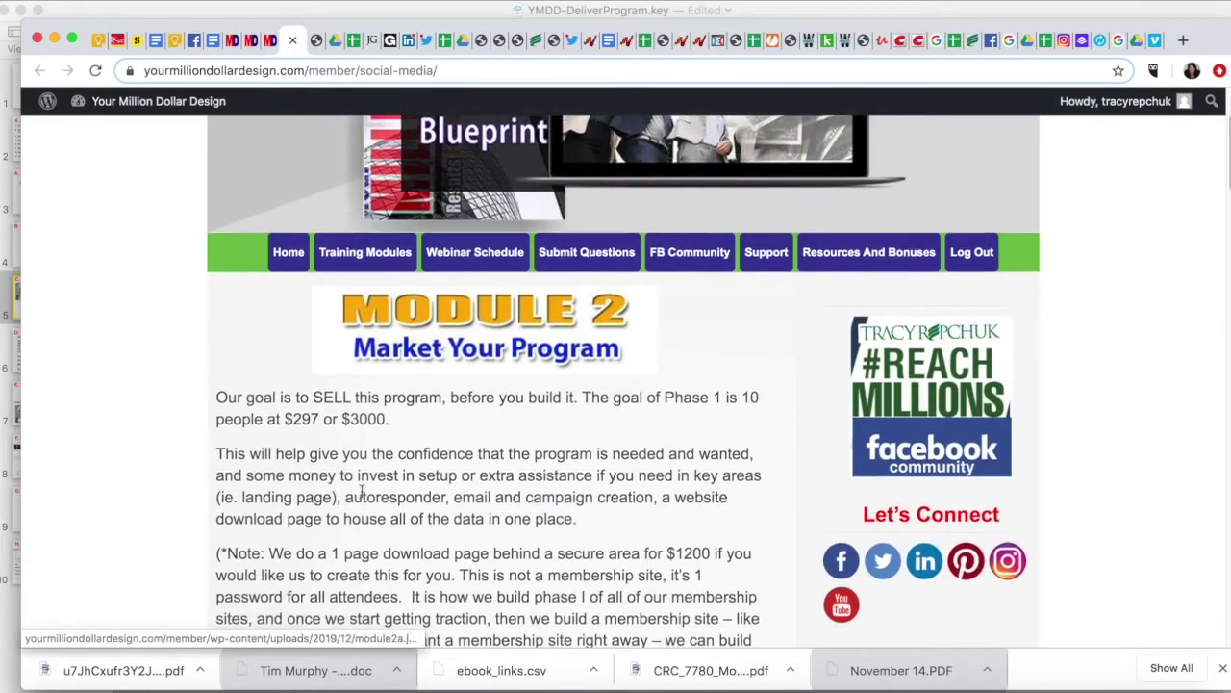
scroll(362, 491, "down", 10)
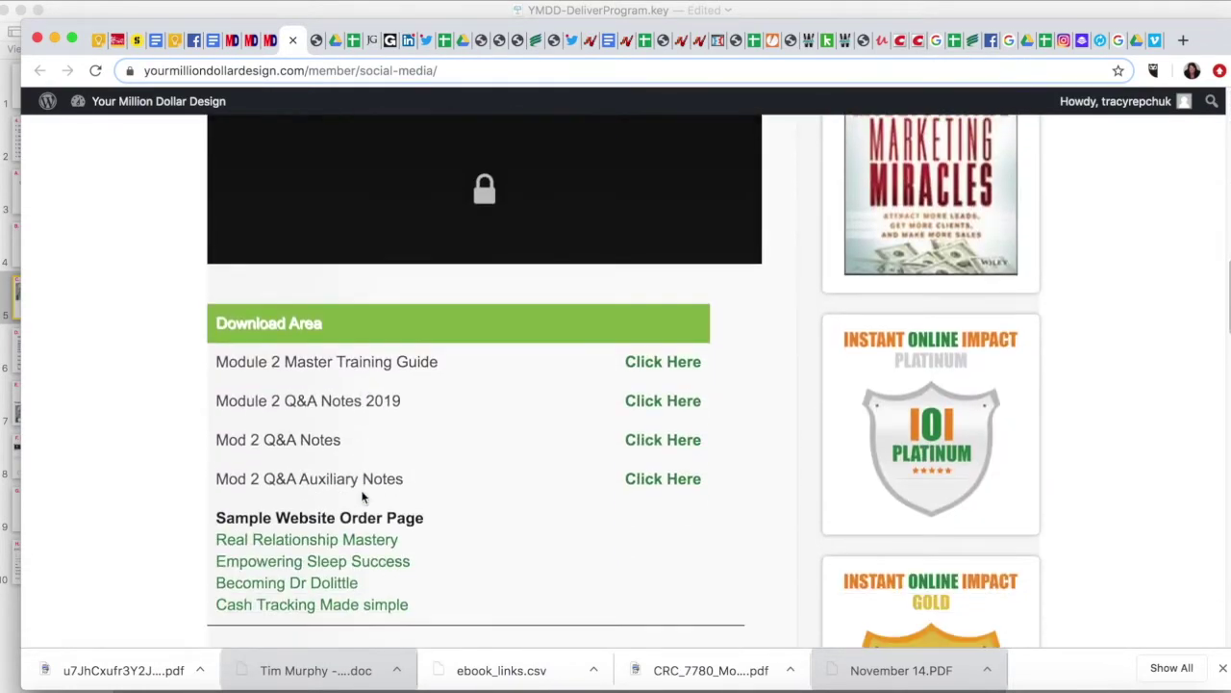
scroll(362, 497, "down", 15)
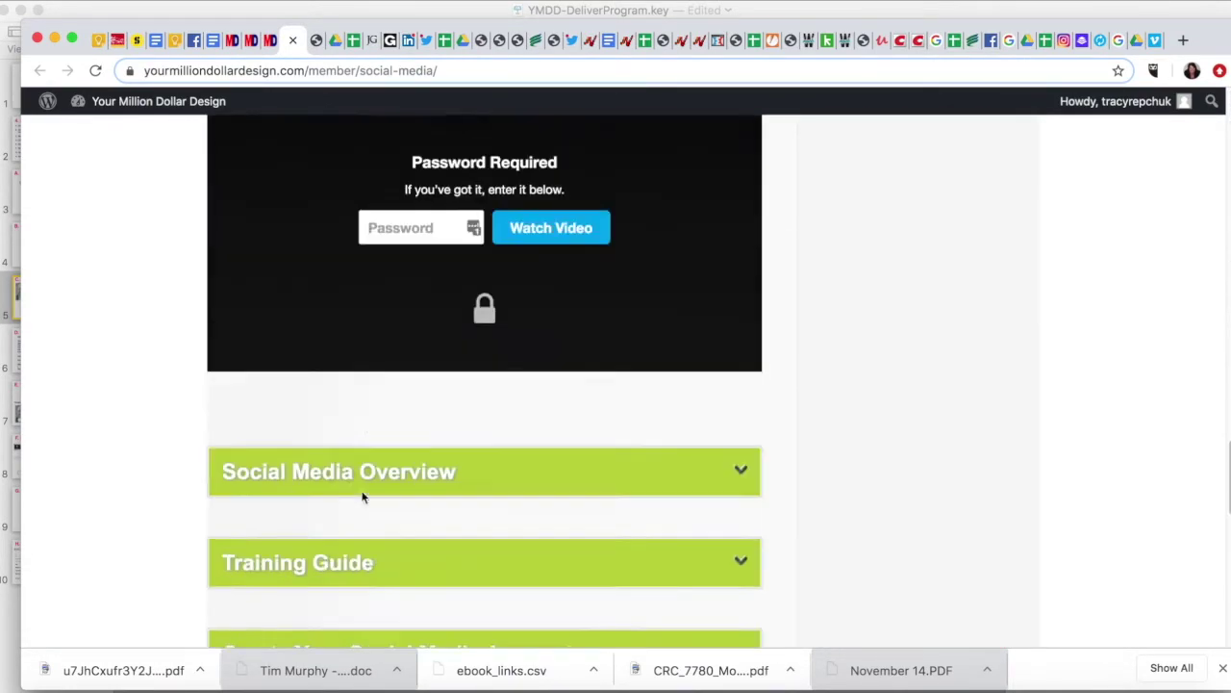
scroll(364, 497, "down", 10)
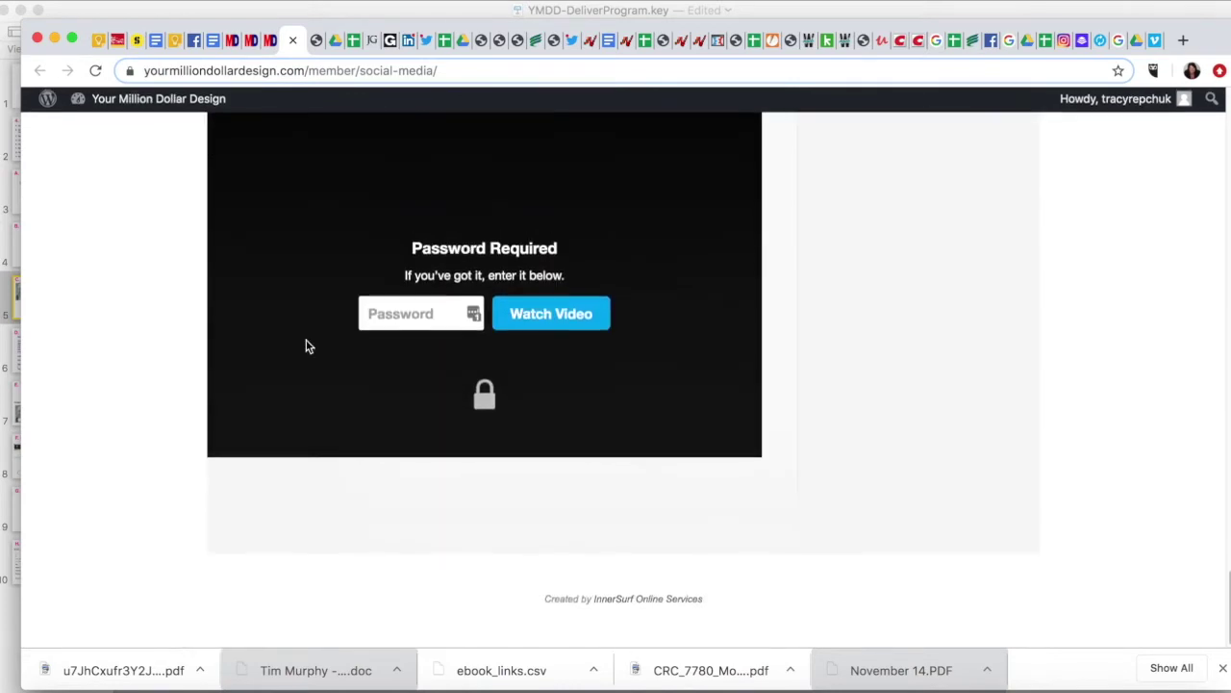
- Find the recommended webinar software on the Deliver Your Program member page and open its Zoom Webinar link
left_click(252, 40)
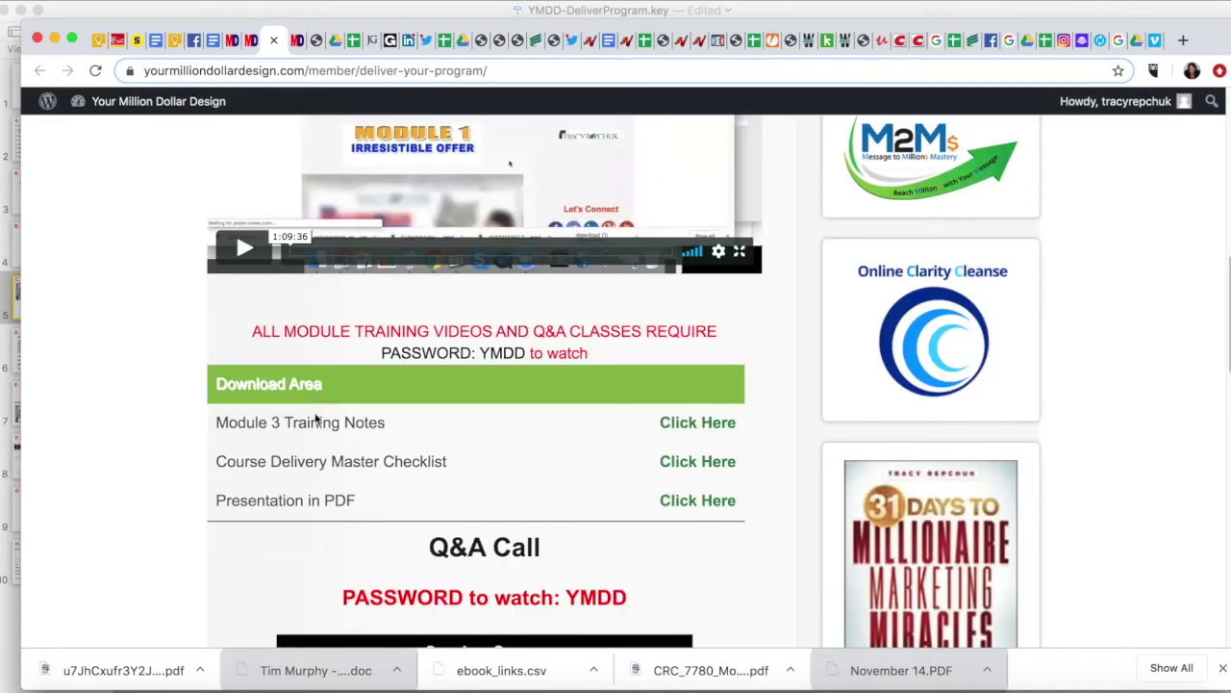
scroll(591, 512, "down", 1)
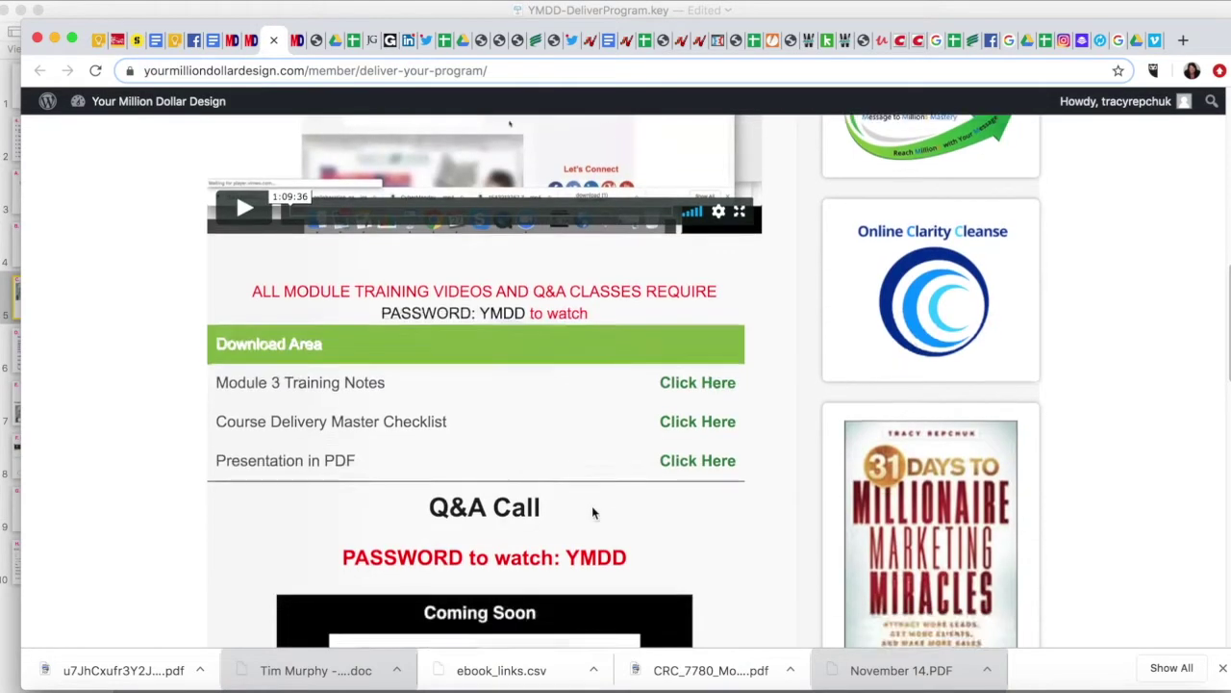
scroll(591, 512, "up", 5)
scroll(591, 513, "down", 2)
scroll(591, 513, "down", 10)
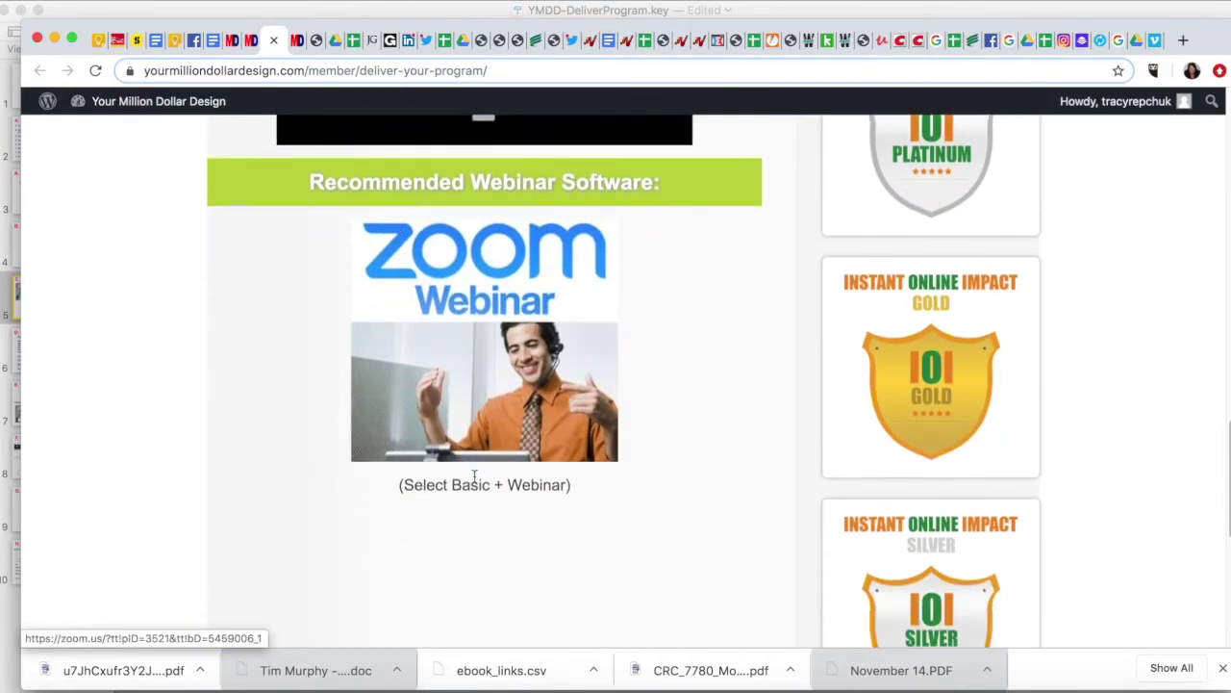
left_click(510, 310)
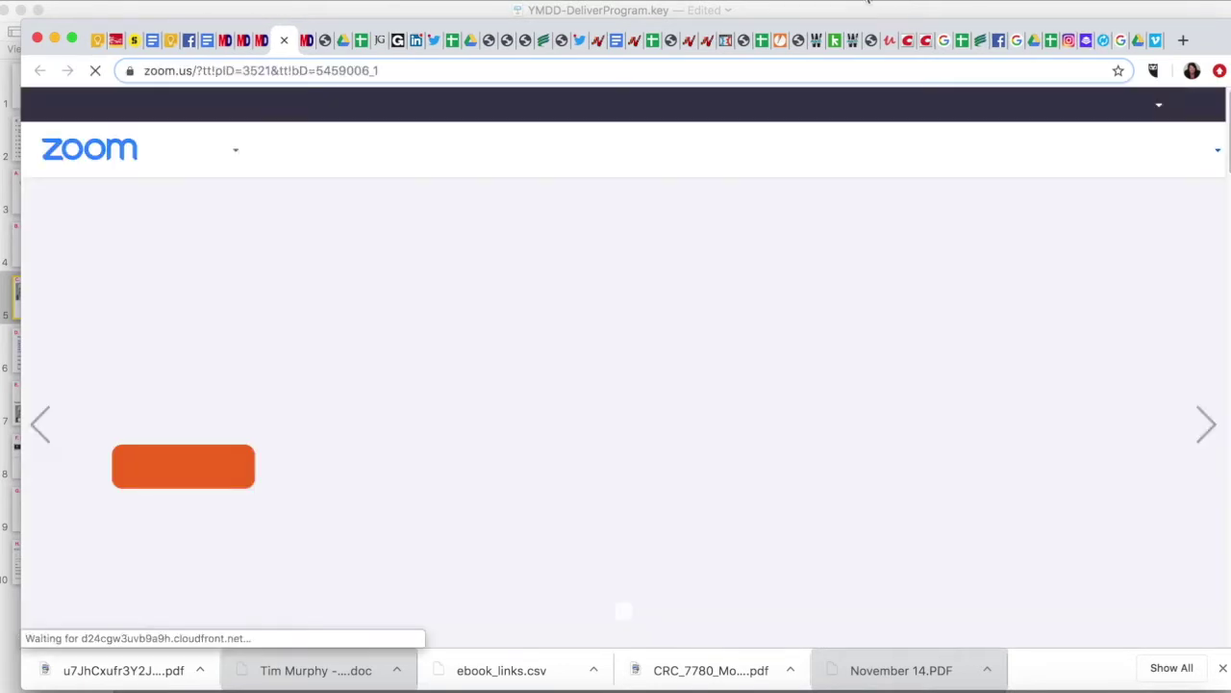
- Adjust the system sound volume for the Logi H800 Headset
left_click(868, 3)
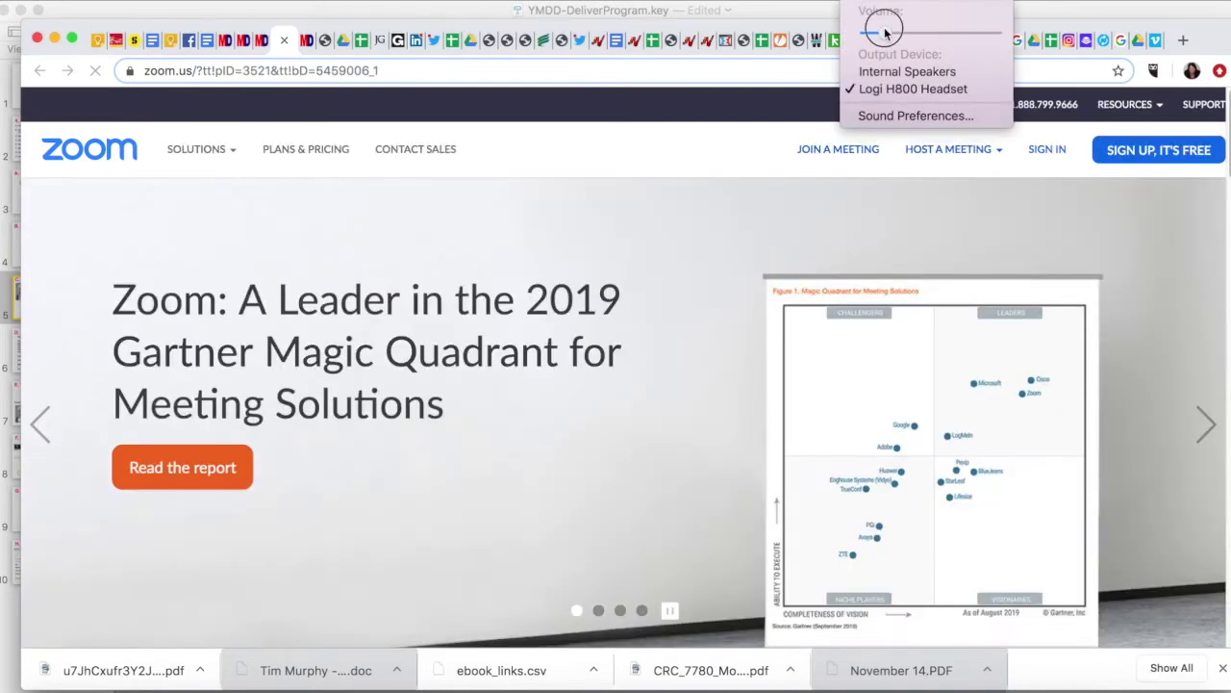
left_click_drag(905, 32, 911, 32)
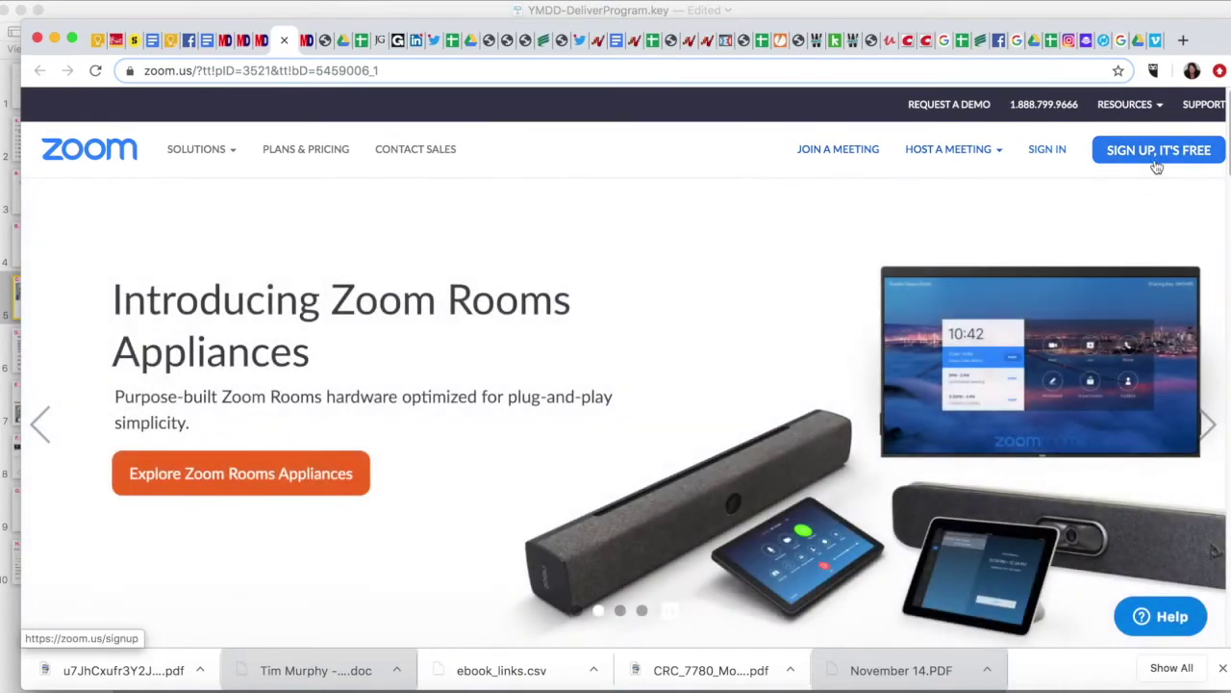
- View the free sign-up page, and sign in to Zoom with the email address and account password from the saved LastPass entry
left_click(1164, 154)
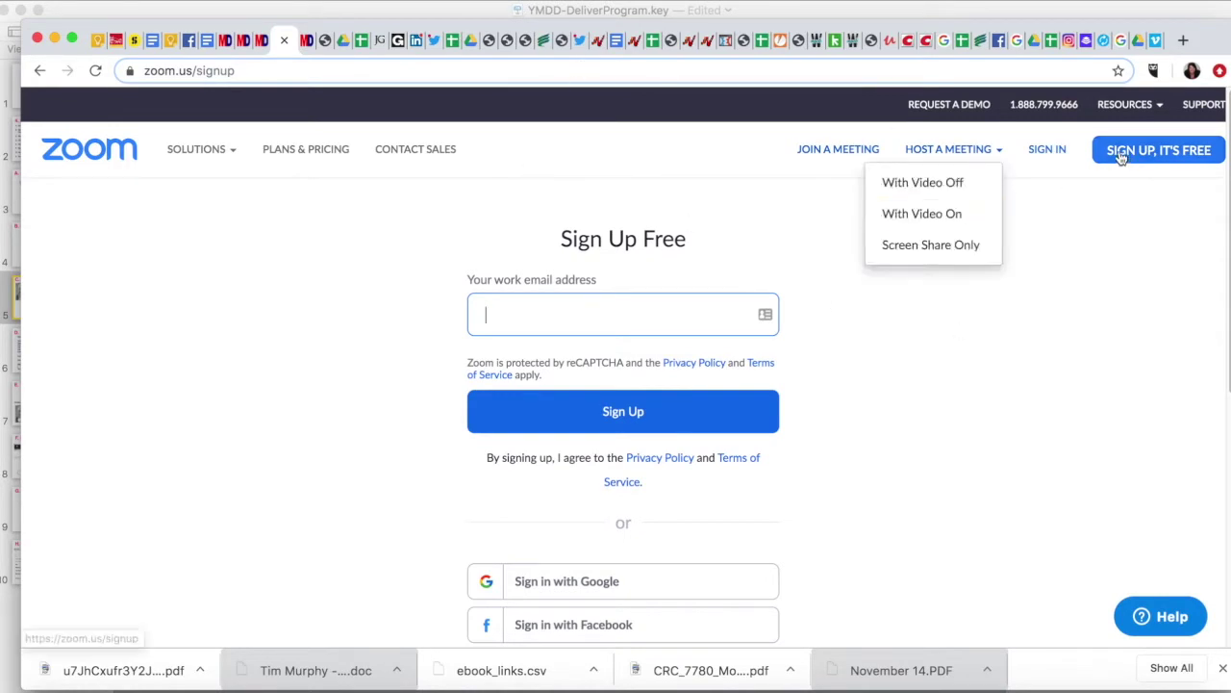
left_click(1047, 151)
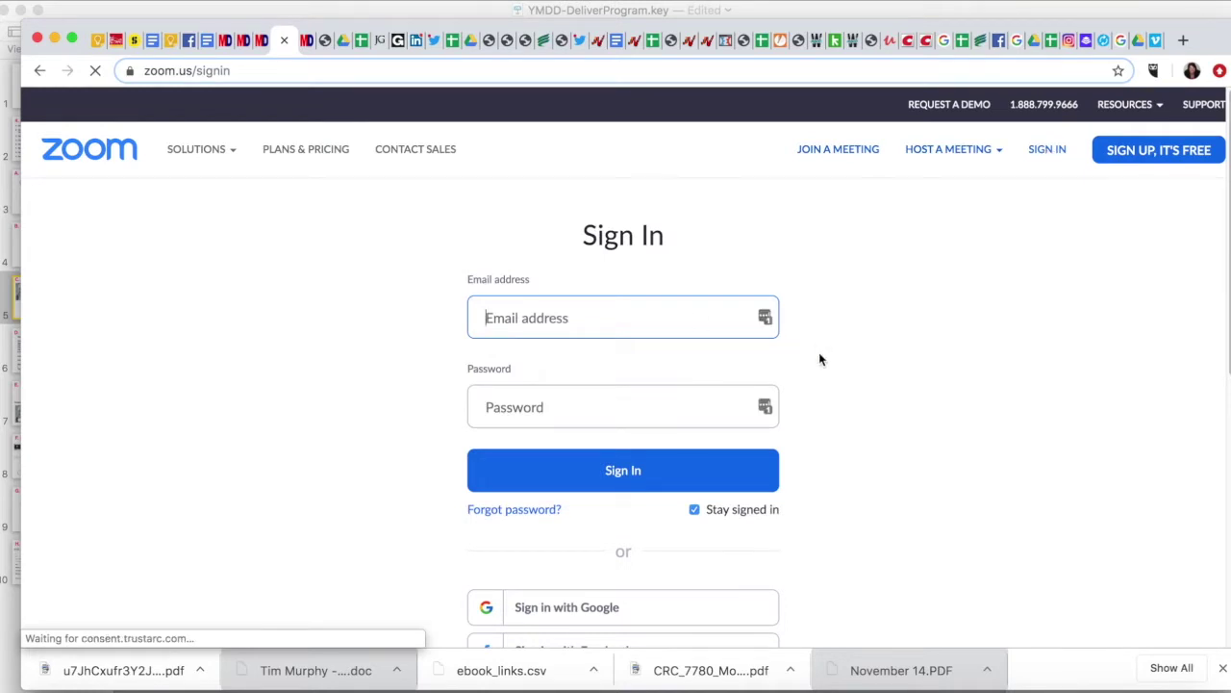
left_click(764, 318)
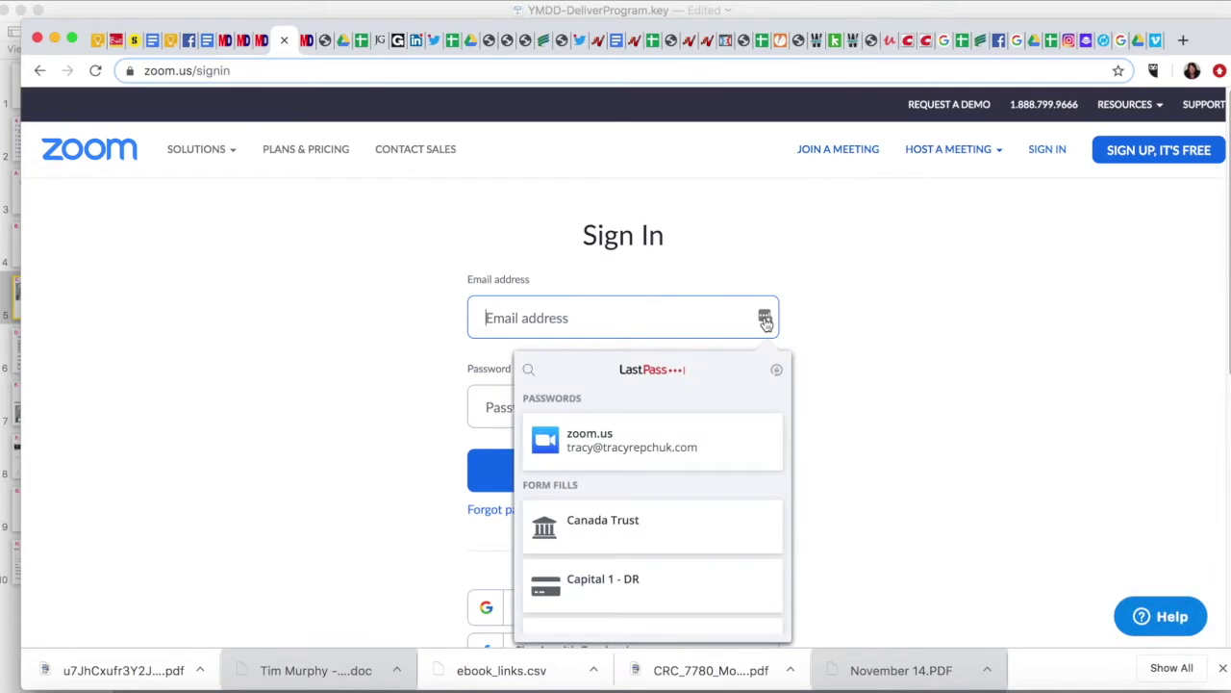
left_click(591, 450)
left_click(626, 464)
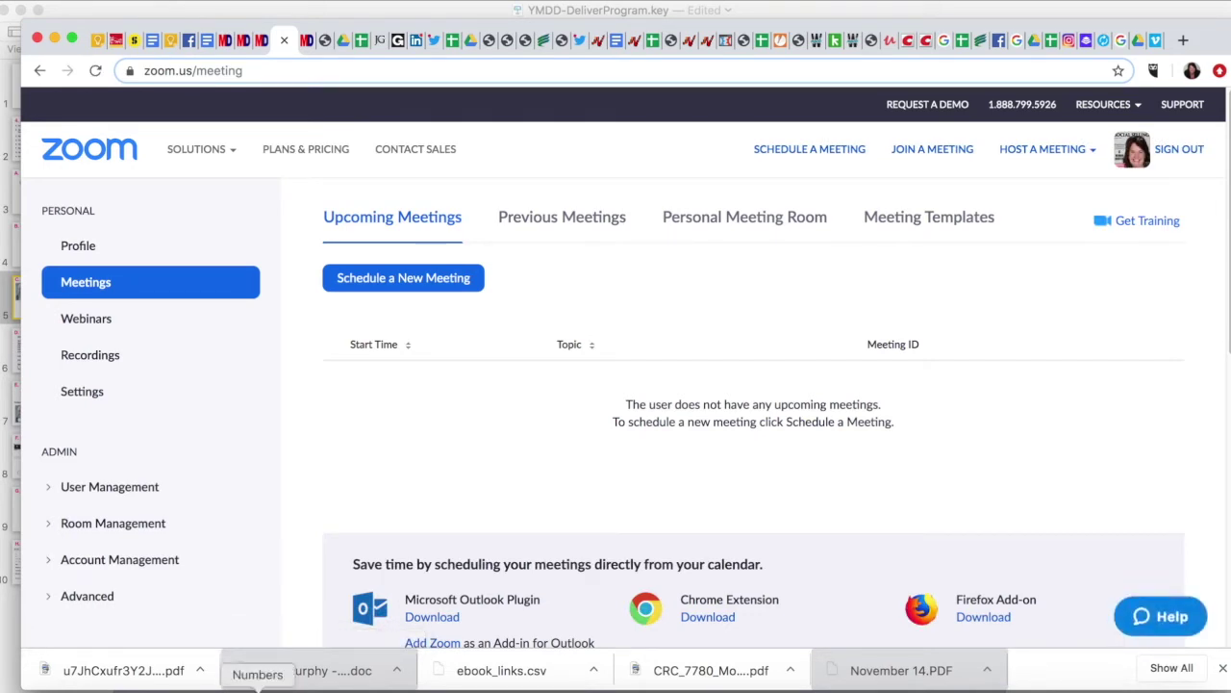
left_click(306, 688)
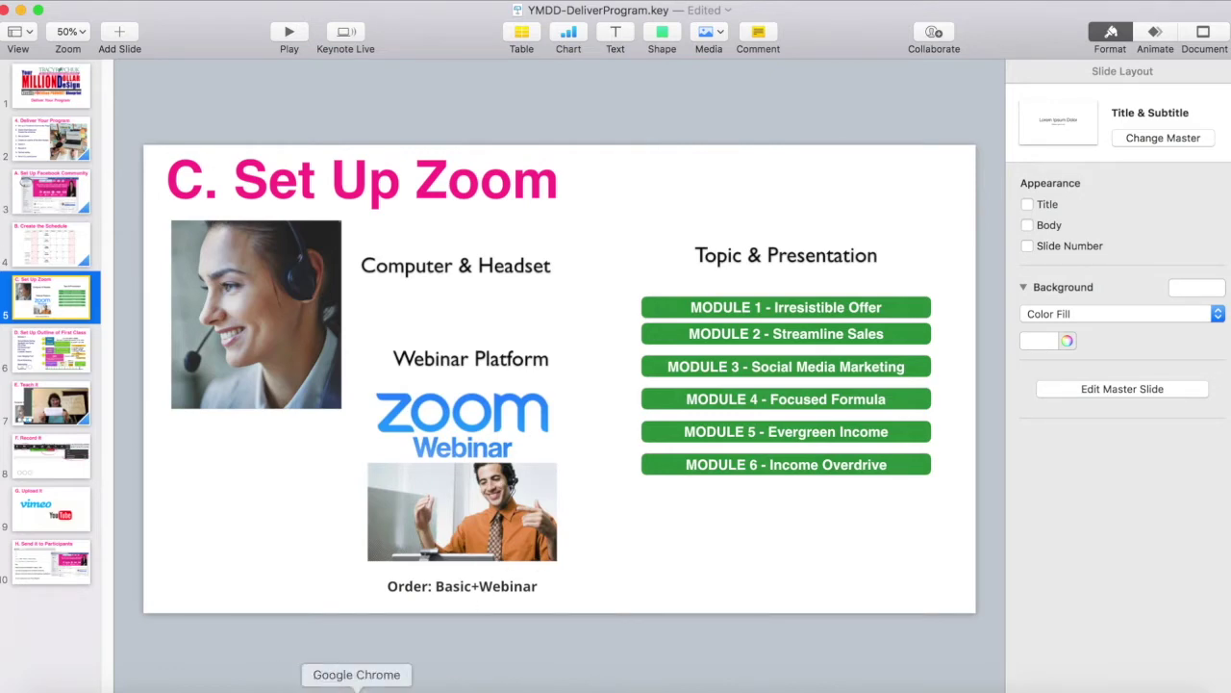
left_click(356, 686)
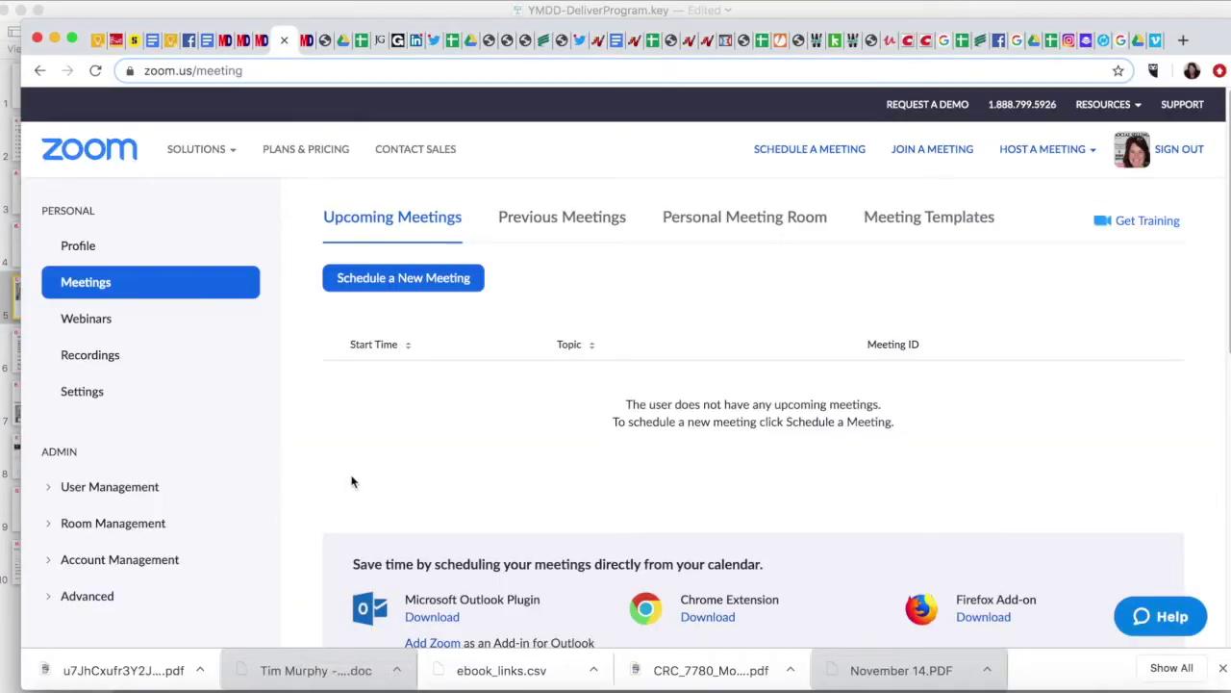
scroll(352, 481, "down", 3)
scroll(352, 481, "up", 3)
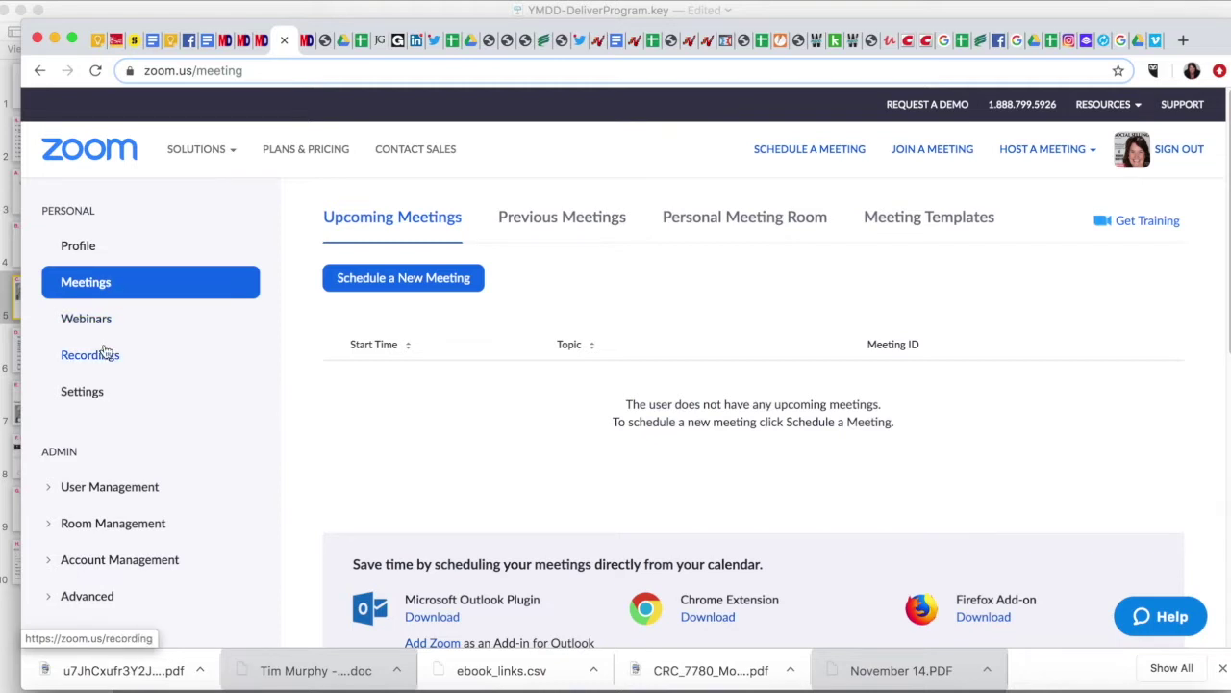
- Open the account's webinars and look through the list of upcoming sessions
left_click(104, 323)
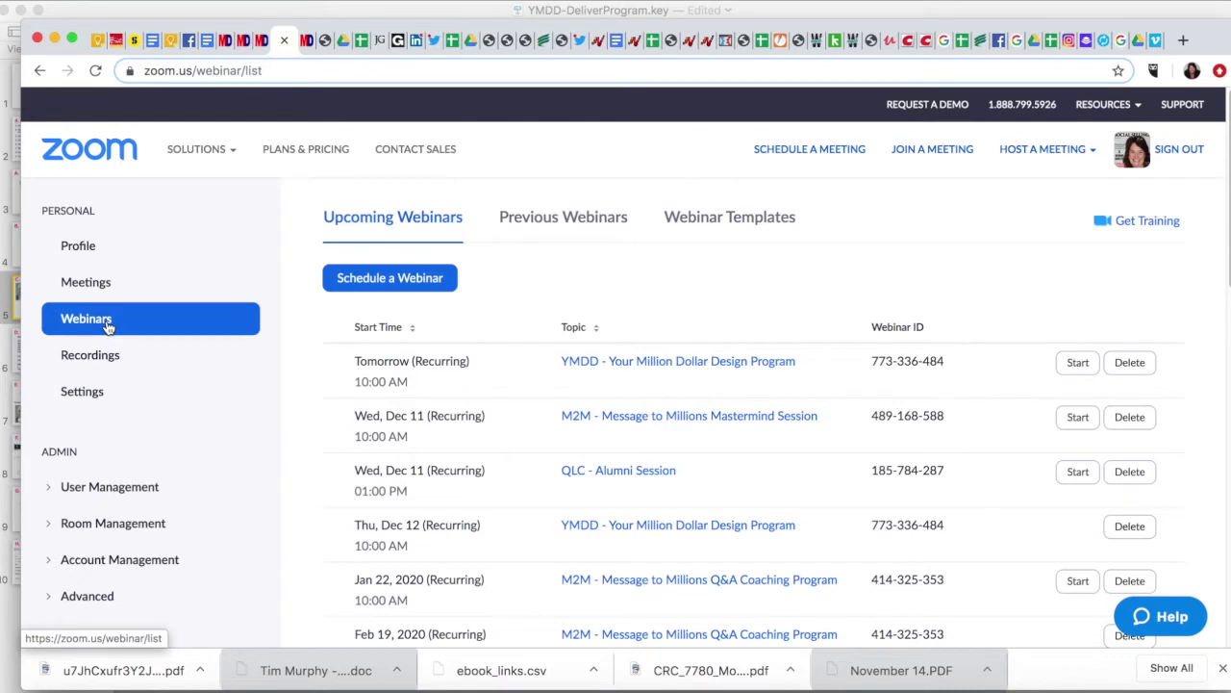
scroll(767, 563, "down", 1)
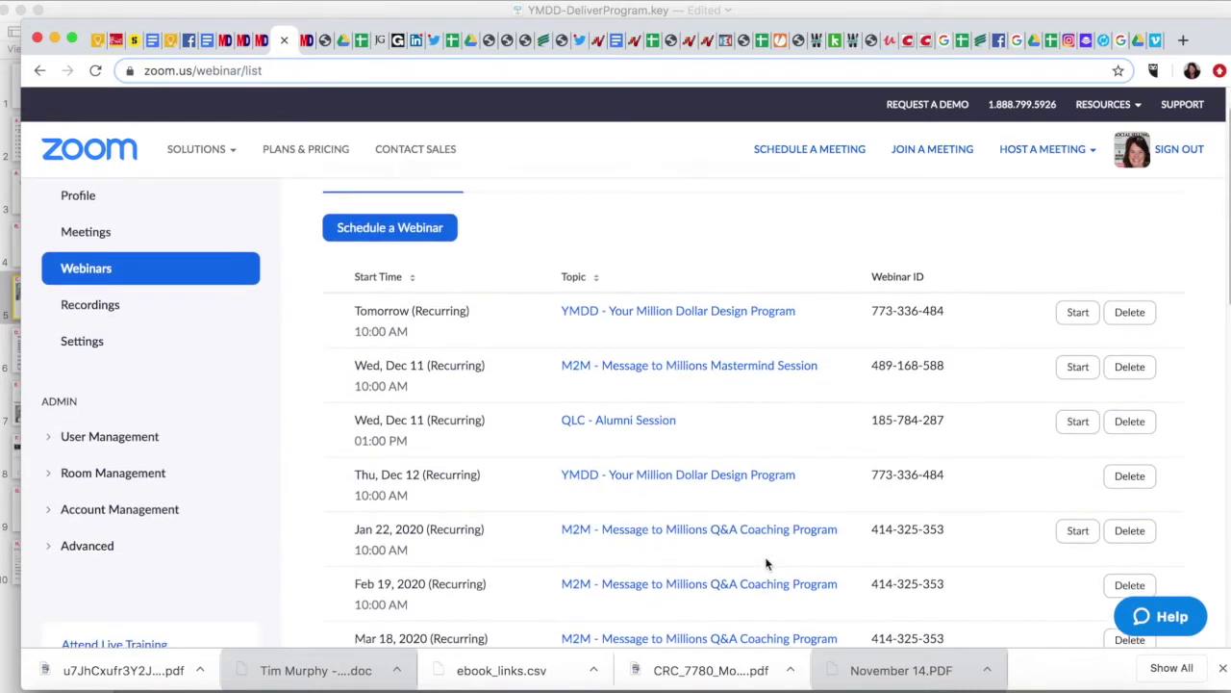
scroll(767, 563, "down", 1)
scroll(766, 564, "up", 2)
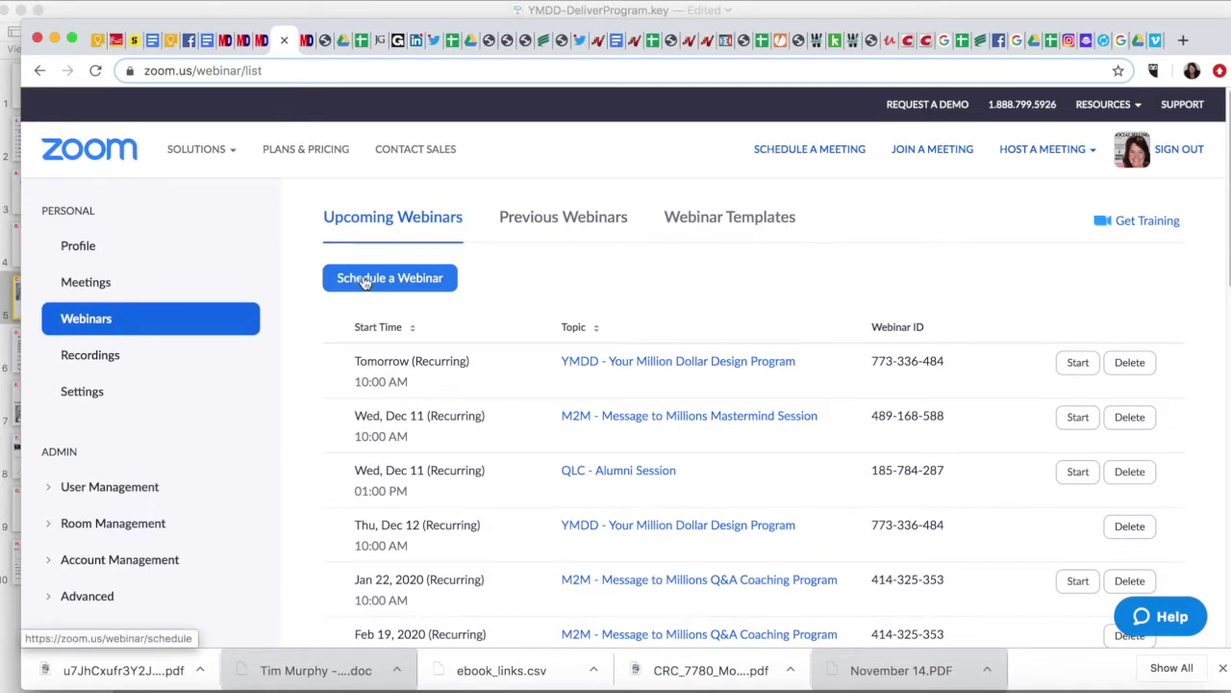
- Open the form for scheduling a webinar and review its date, registration, video, audio and recording options
left_click(365, 280)
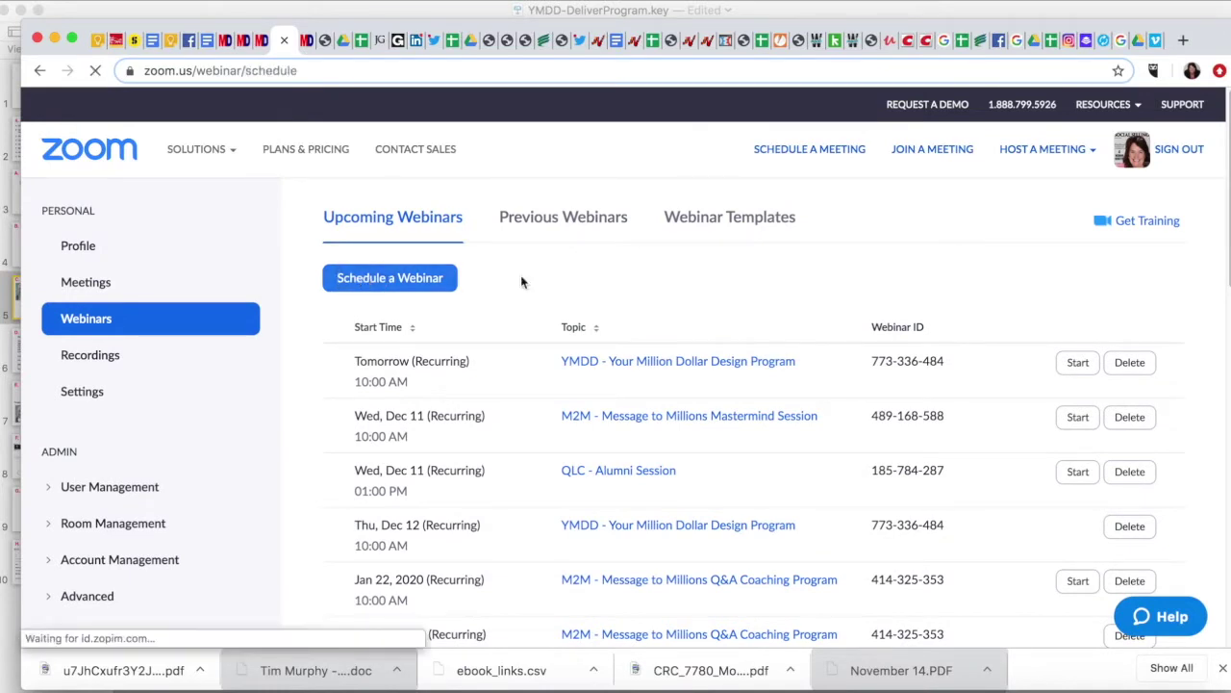
scroll(822, 495, "down", 15)
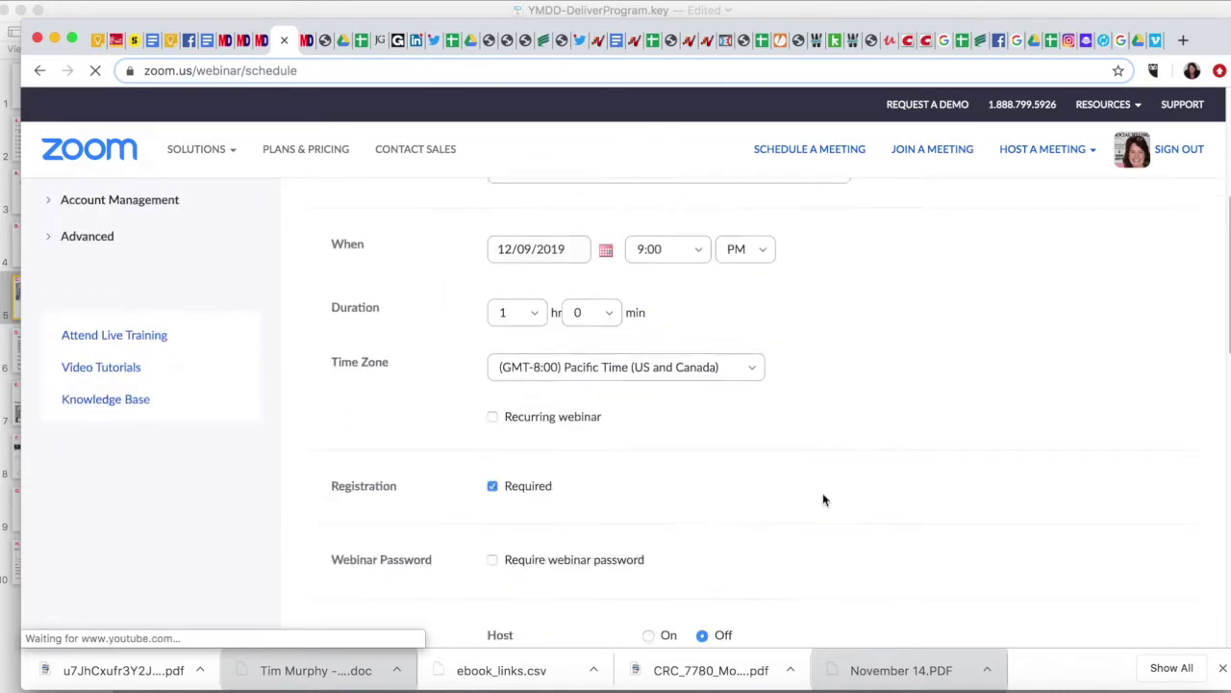
scroll(823, 498, "down", 5)
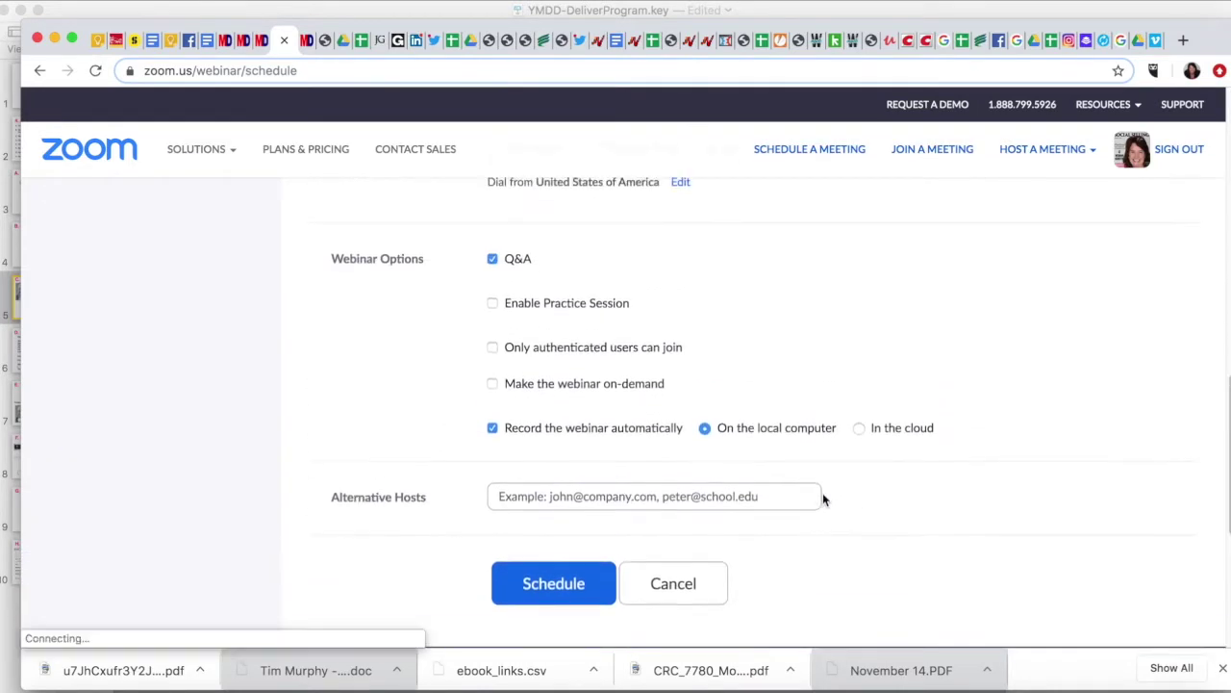
scroll(822, 495, "up", 8)
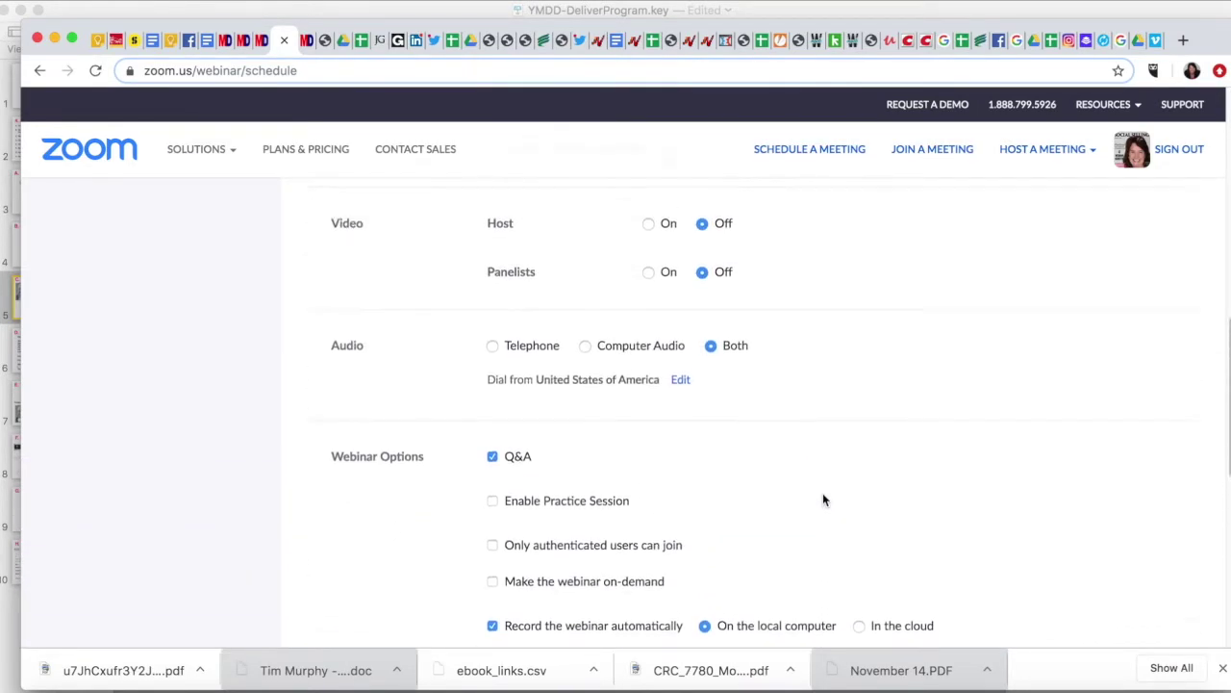
scroll(822, 498, "up", 15)
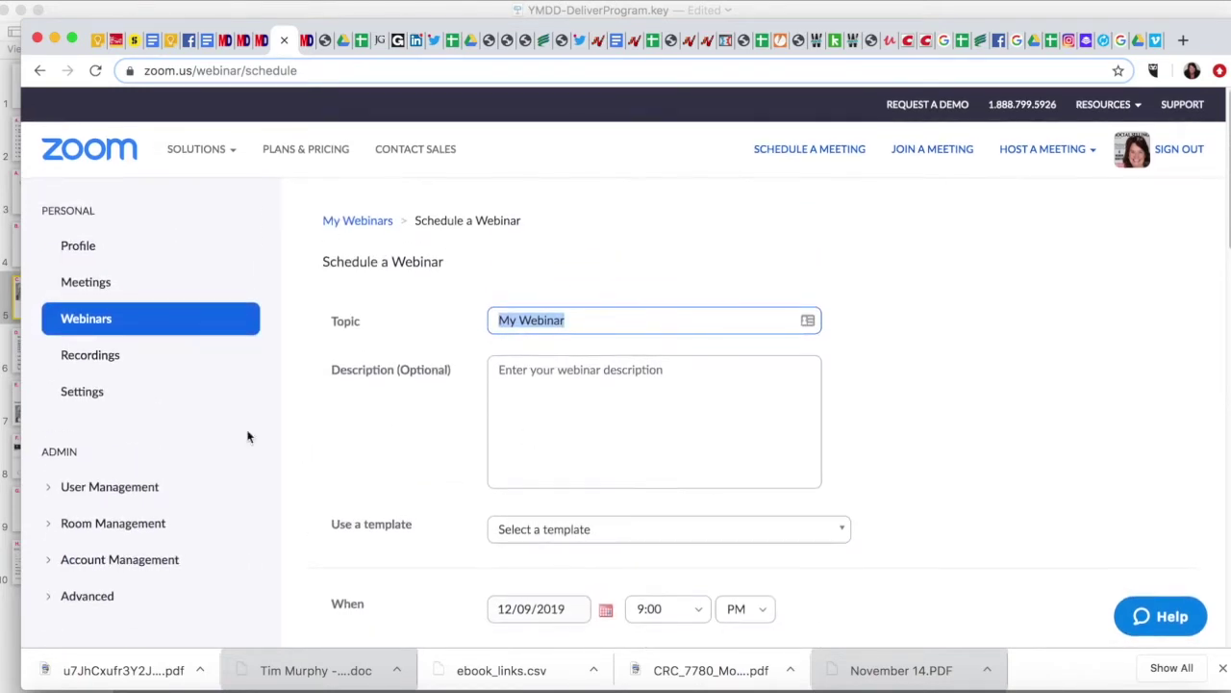
- Open the account settings and review the Schedule Meeting options for video, audio type, joining before host, passwords and muting on entry
left_click(97, 400)
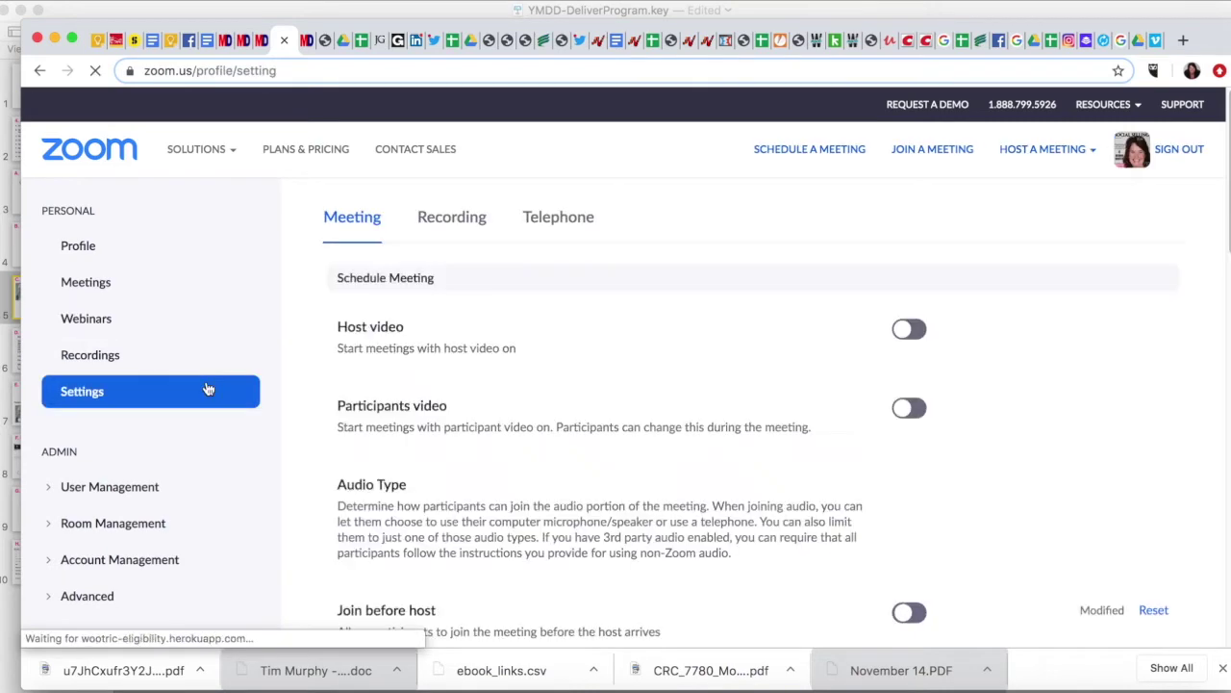
scroll(761, 533, "down", 5)
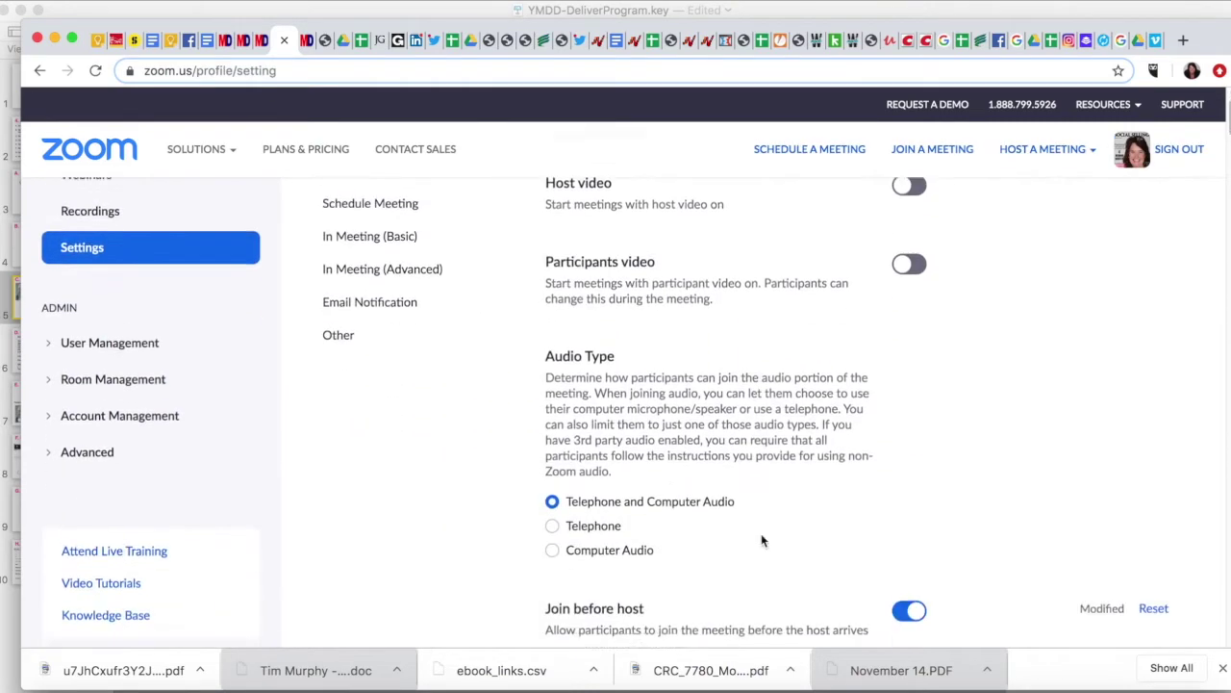
scroll(761, 533, "down", 4)
scroll(684, 539, "up", 9)
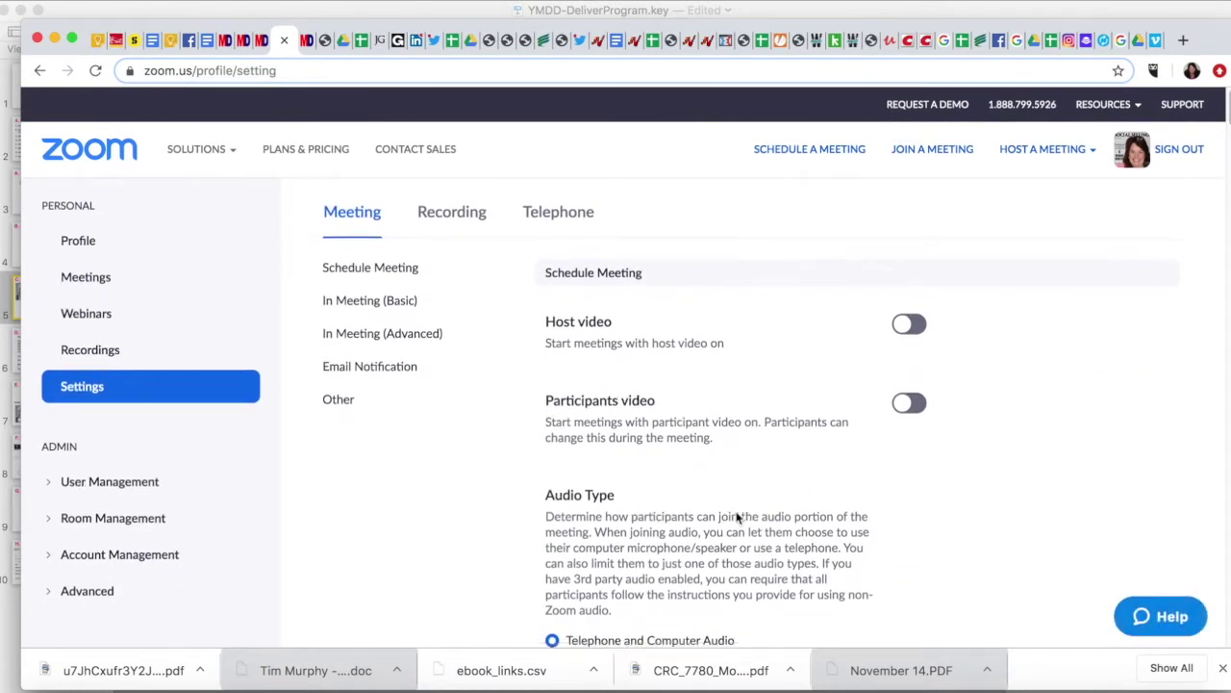
scroll(737, 520, "down", 5)
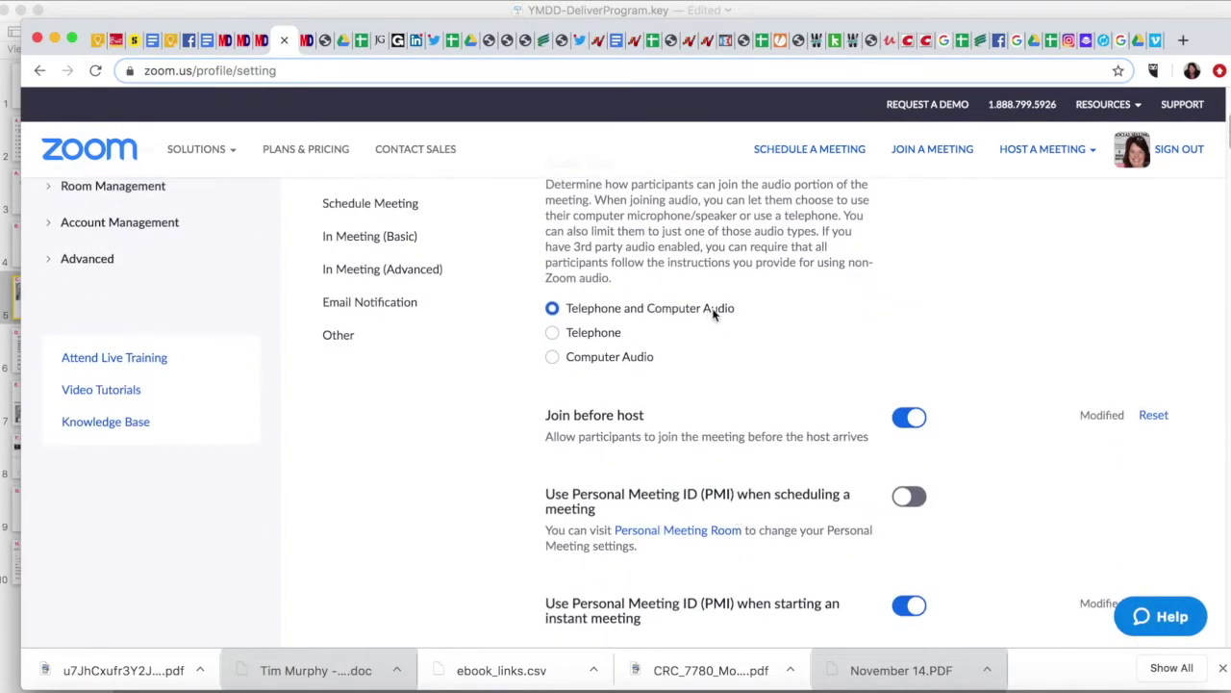
scroll(771, 403, "down", 4)
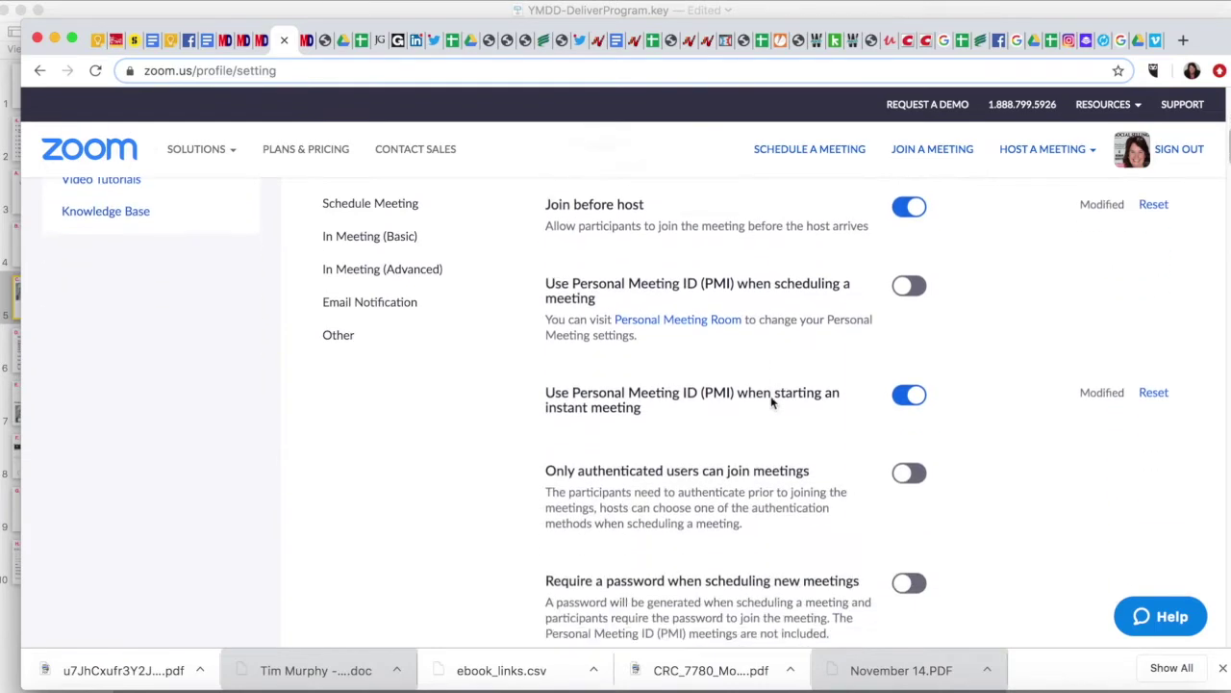
scroll(770, 402, "down", 4)
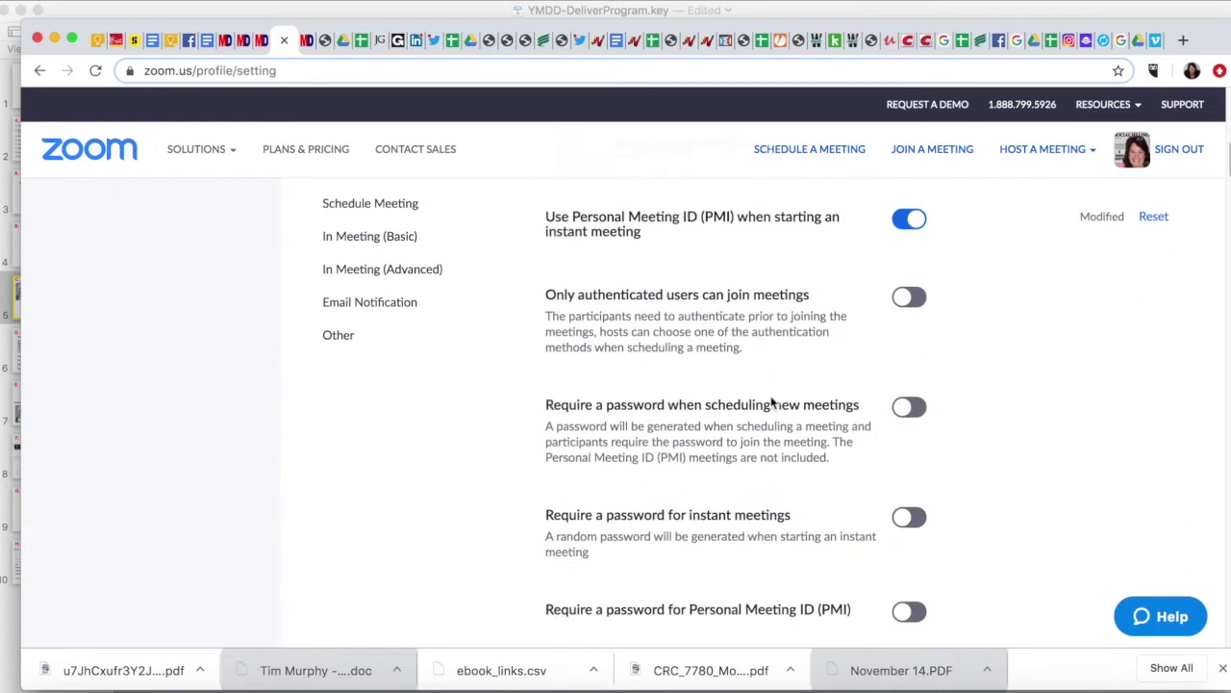
scroll(771, 402, "down", 3)
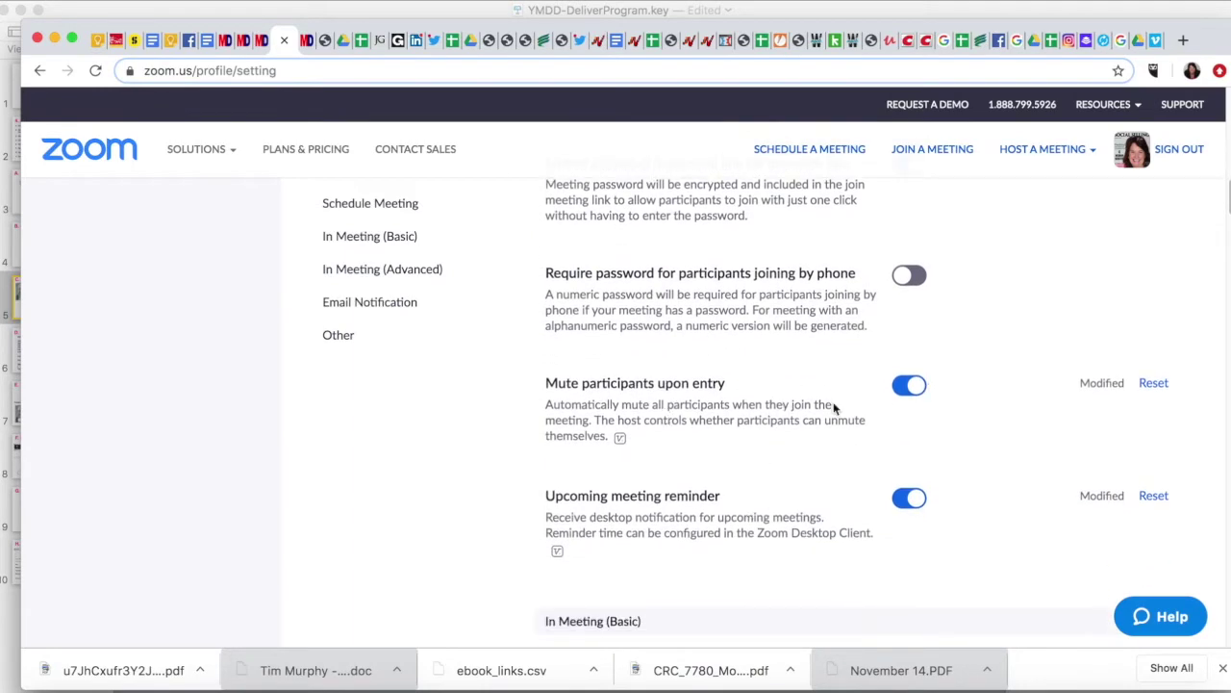
scroll(763, 424, "down", 4)
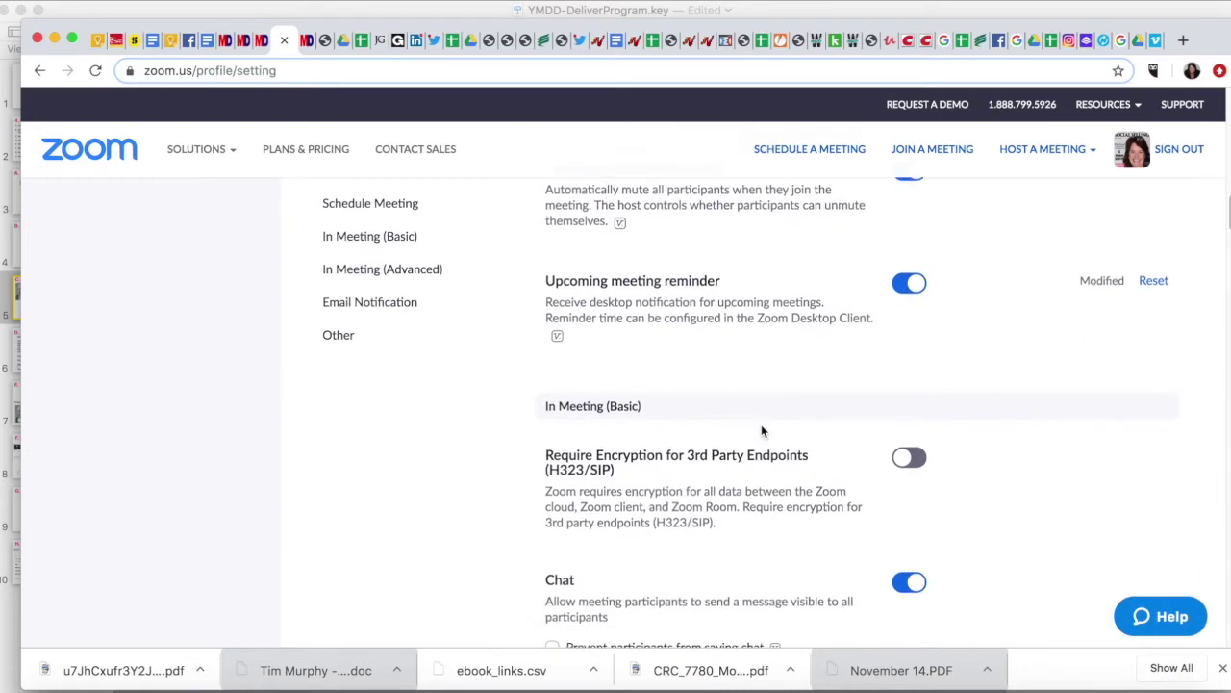
- Review the In Meeting (Basic) settings for chat, auto saving chats, file transfer, feedback, co-host and polling
scroll(761, 428, "down", 5)
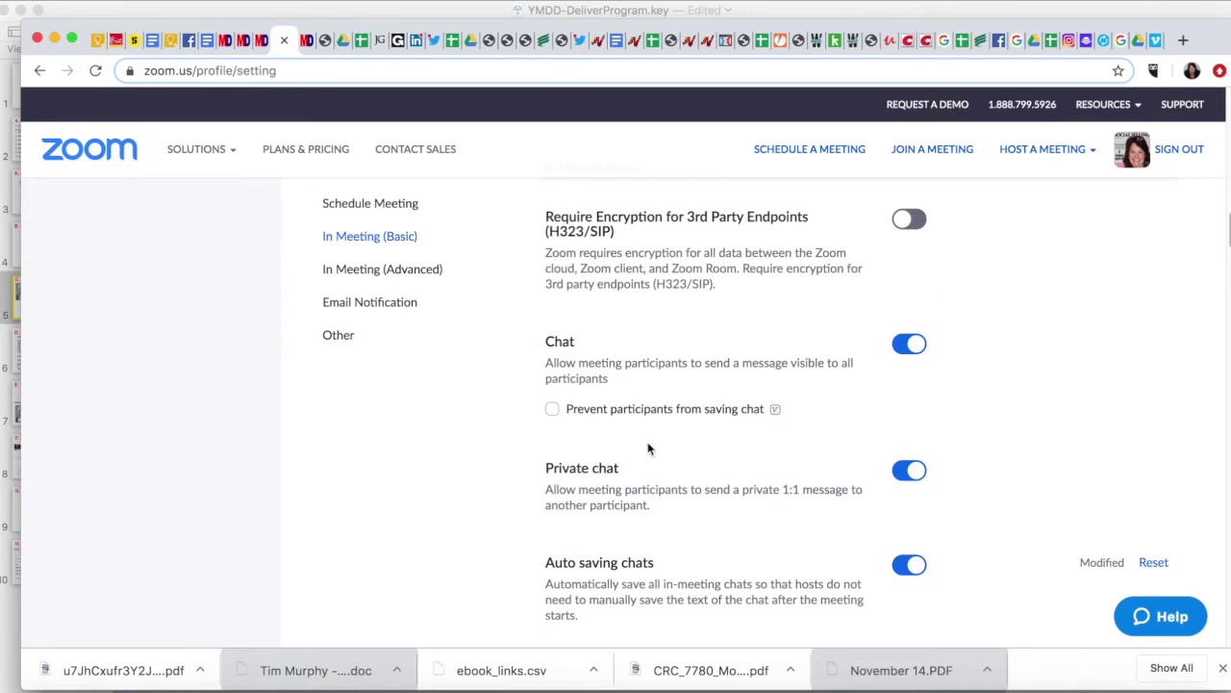
scroll(647, 448, "down", 1)
scroll(648, 448, "down", 5)
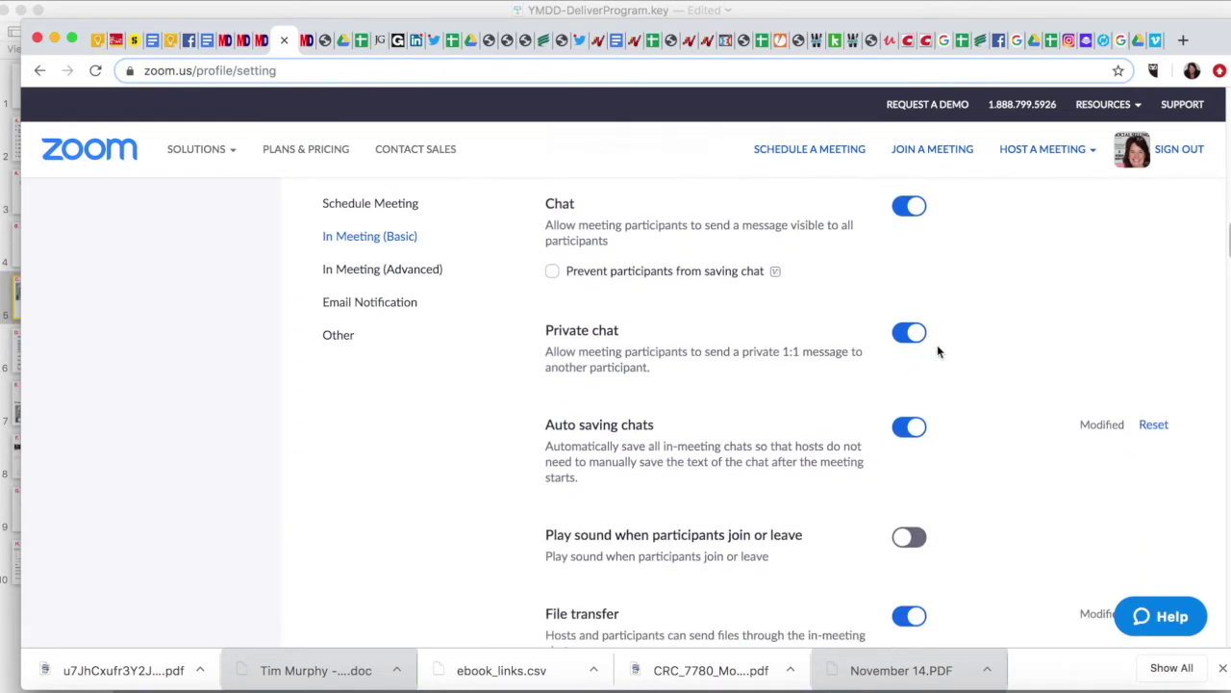
scroll(823, 428, "down", 3)
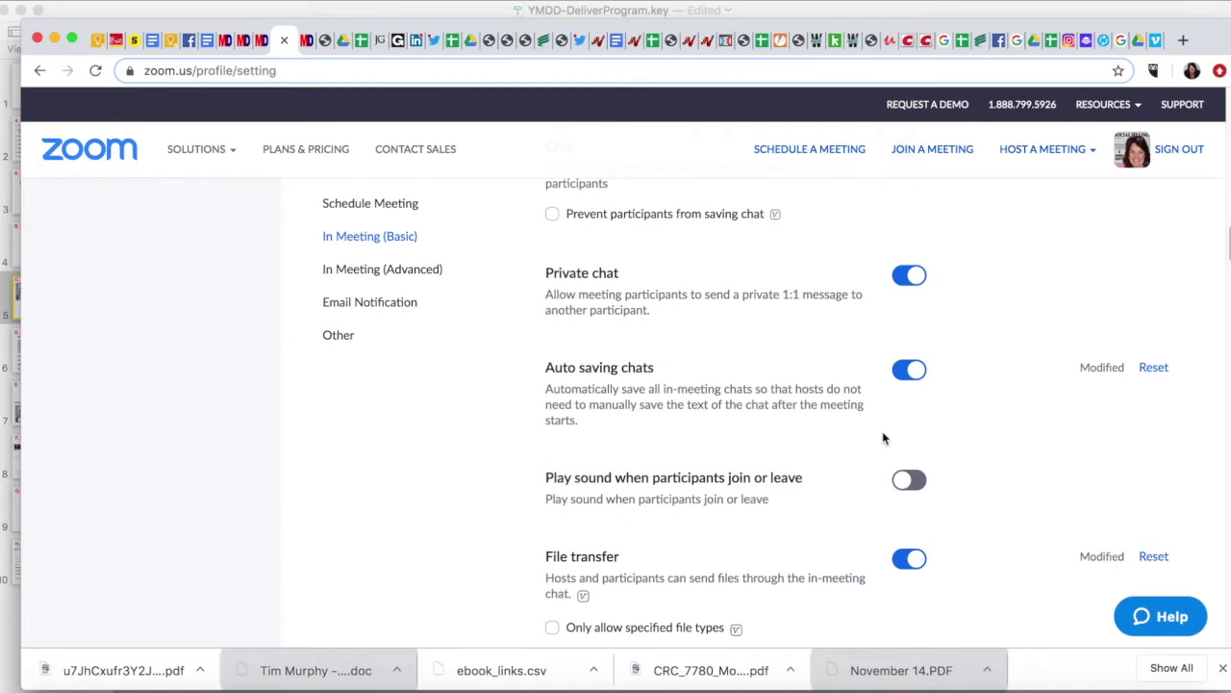
scroll(882, 439, "down", 3)
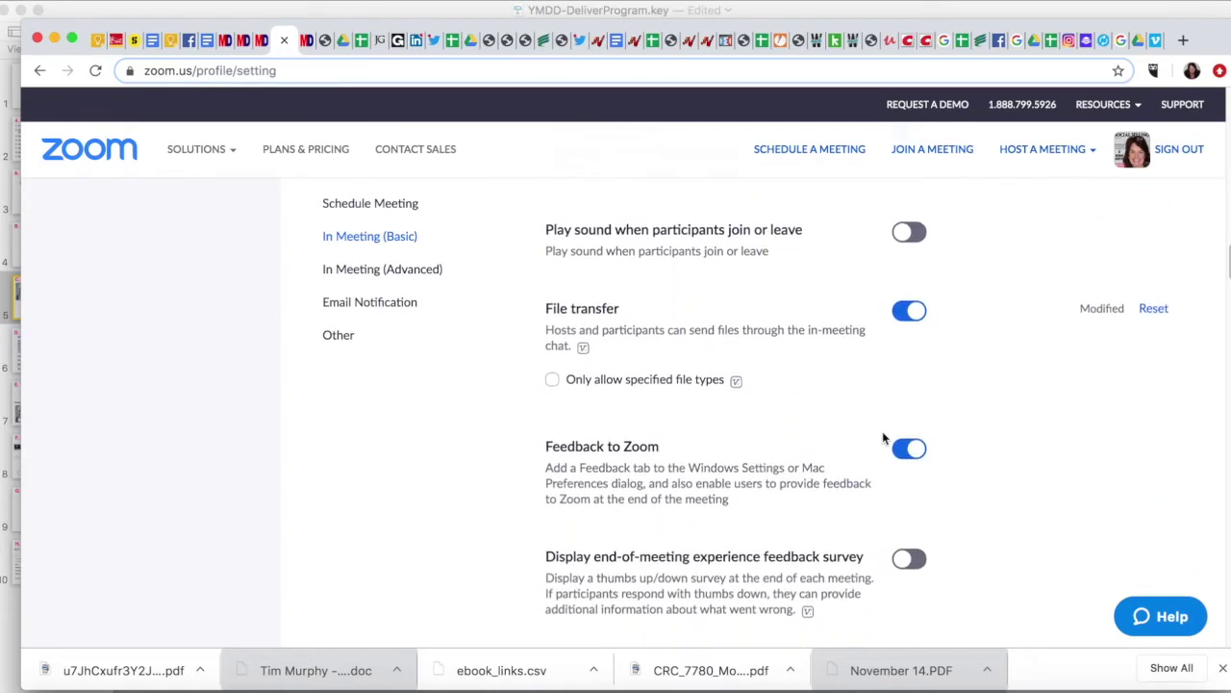
scroll(883, 437, "down", 5)
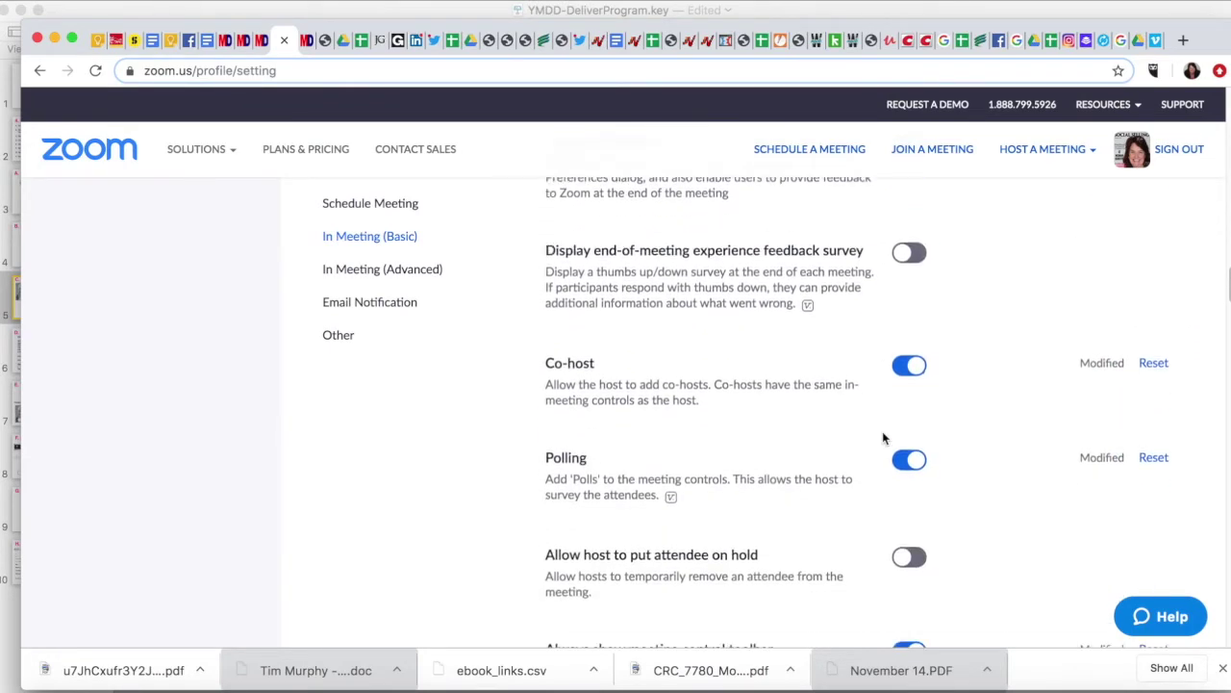
scroll(866, 448, "down", 1)
scroll(890, 553, "down", 1)
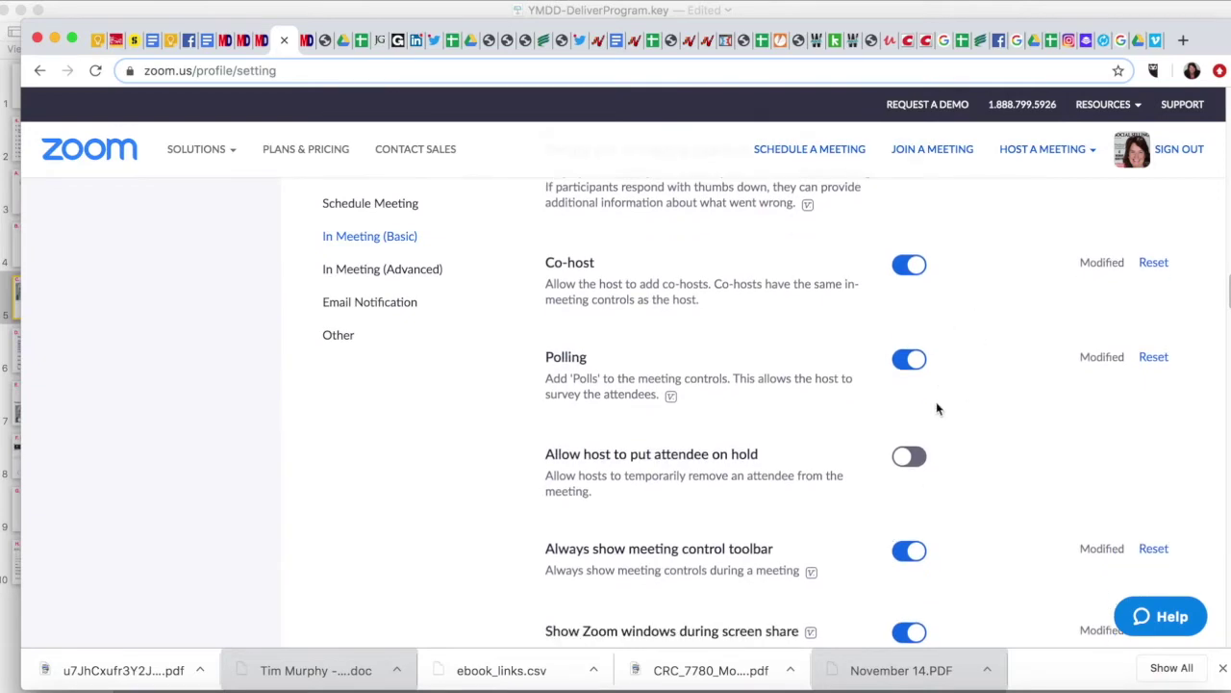
- Examine the screen sharing permissions and their help note, plus the annotation, whiteboard, remote control and nonverbal feedback settings
scroll(756, 513, "down", 5)
mouse_move(761, 507)
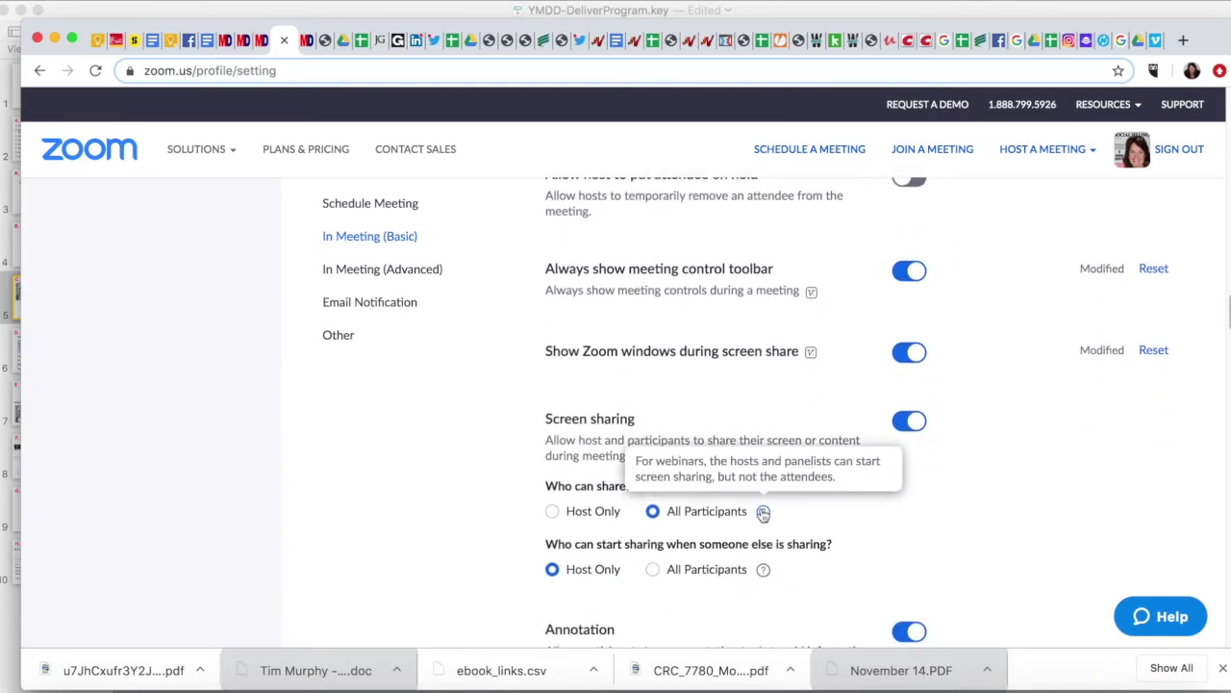
scroll(957, 516, "down", 3)
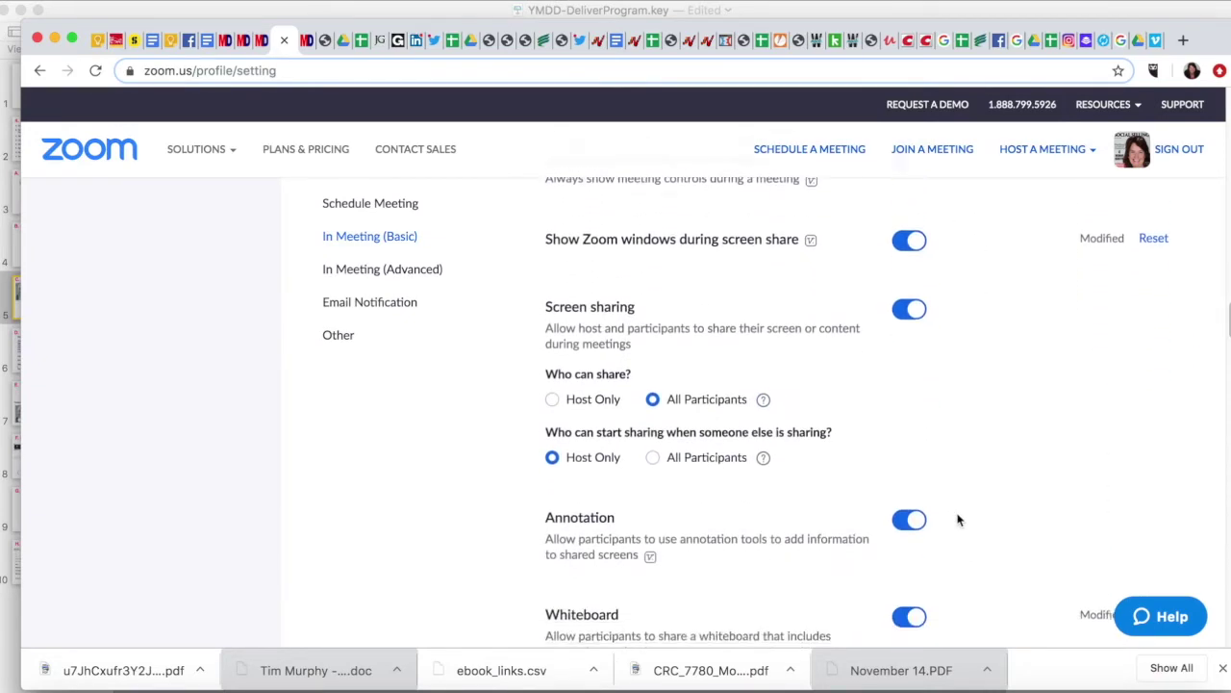
scroll(958, 519, "down", 3)
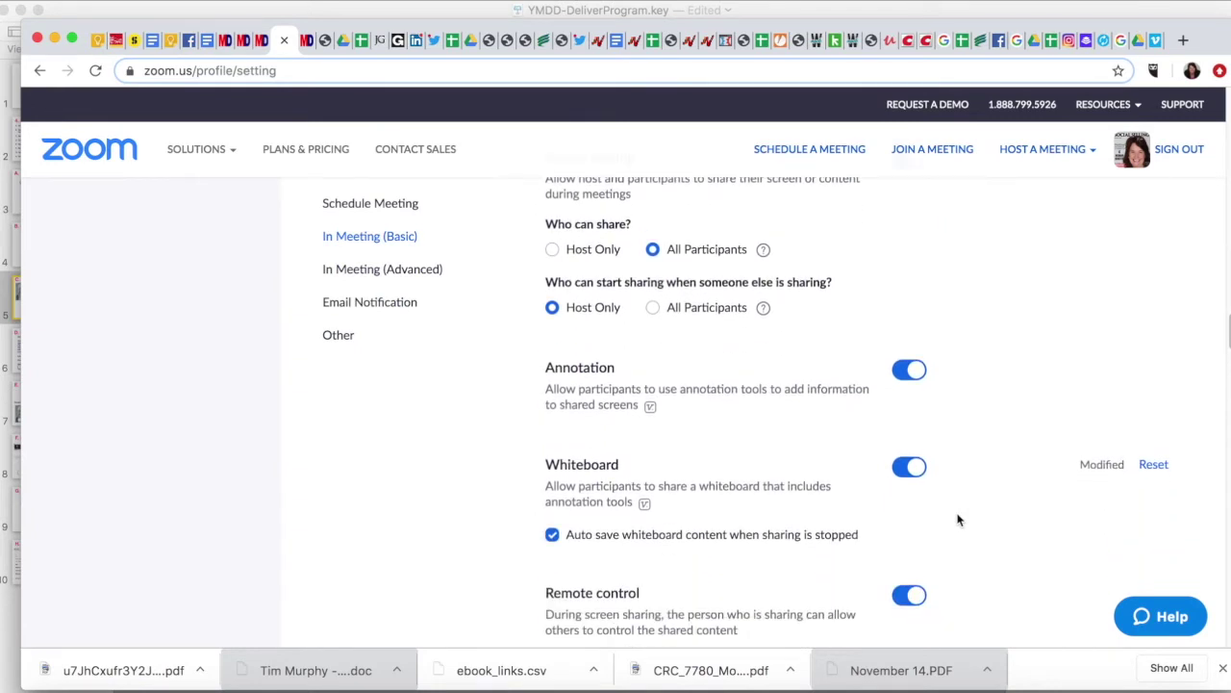
scroll(957, 519, "down", 1)
scroll(957, 519, "up", 2)
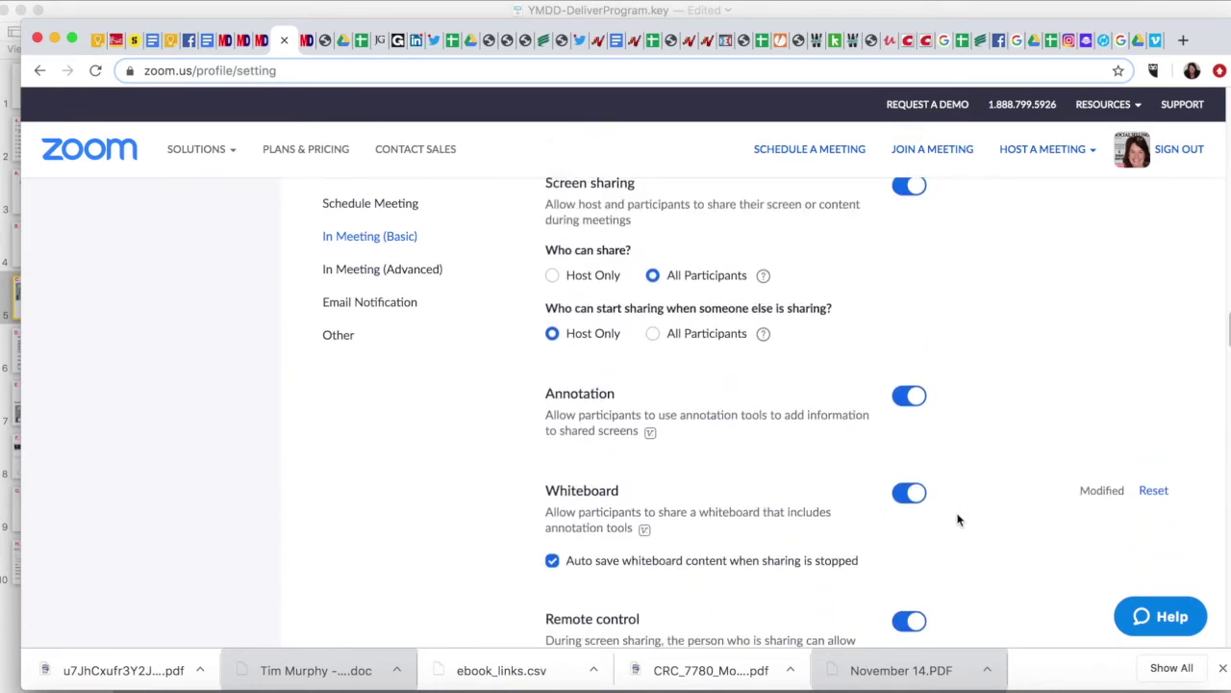
scroll(957, 520, "down", 8)
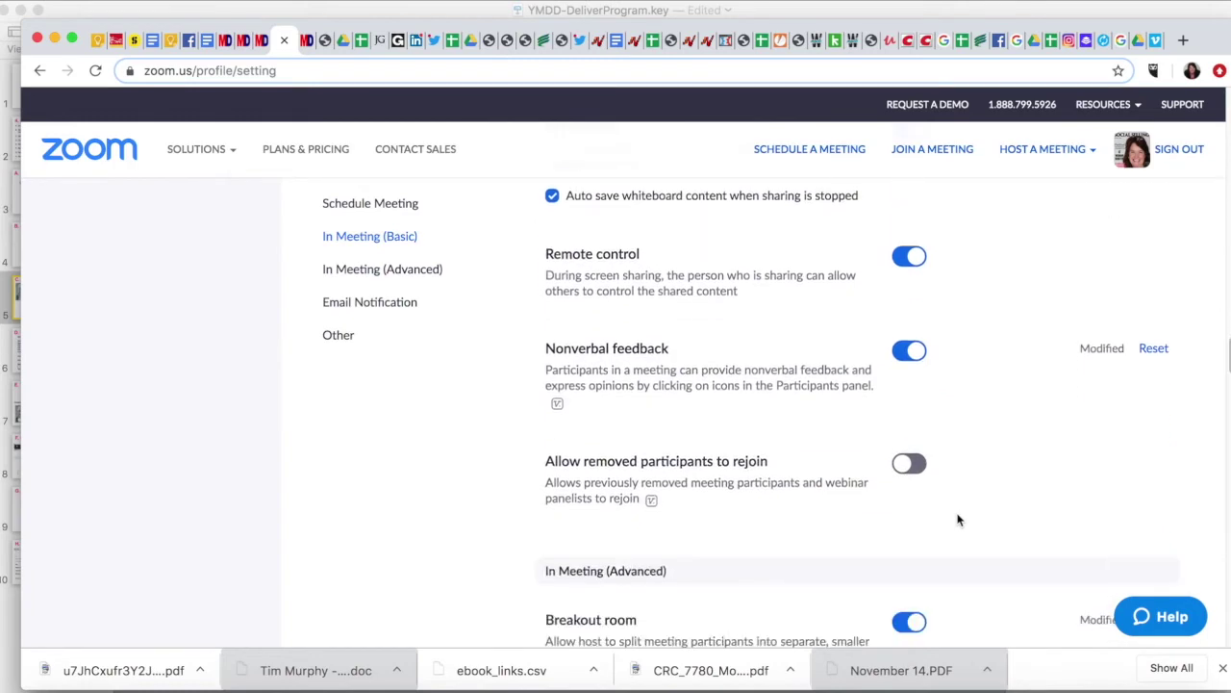
- Review the In Meeting (Advanced) settings, including closed captioning, virtual background, attention tracking, waiting room and live streaming
scroll(957, 520, "down", 10)
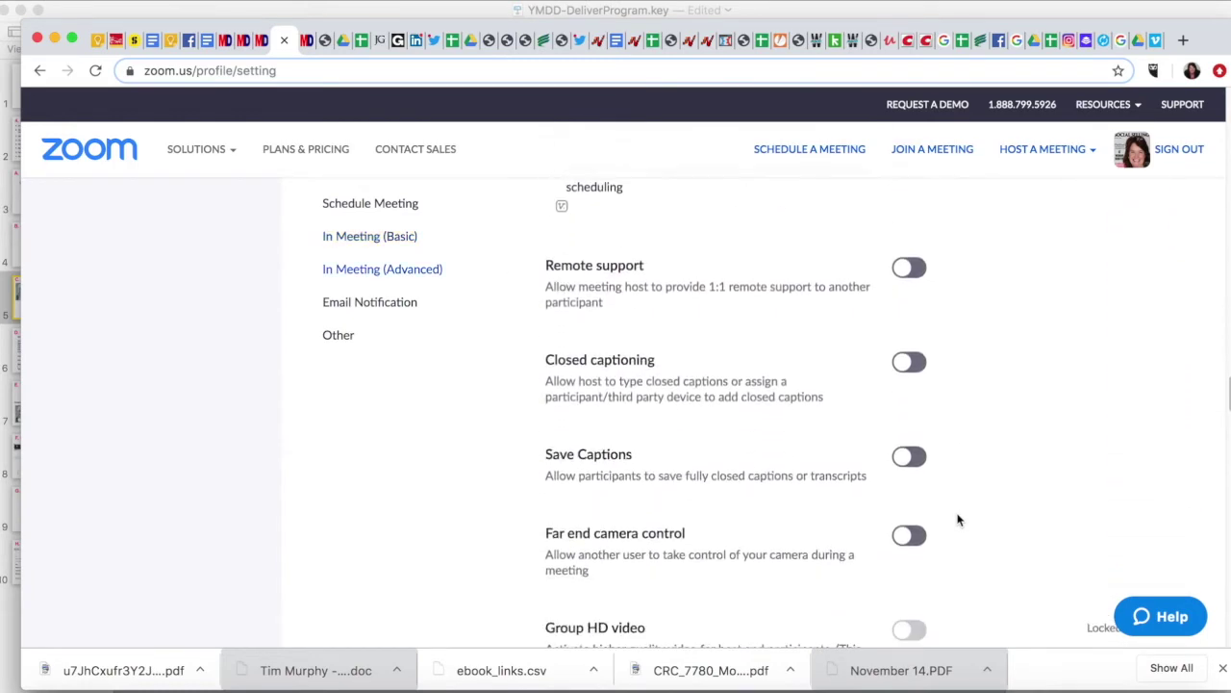
scroll(957, 519, "down", 7)
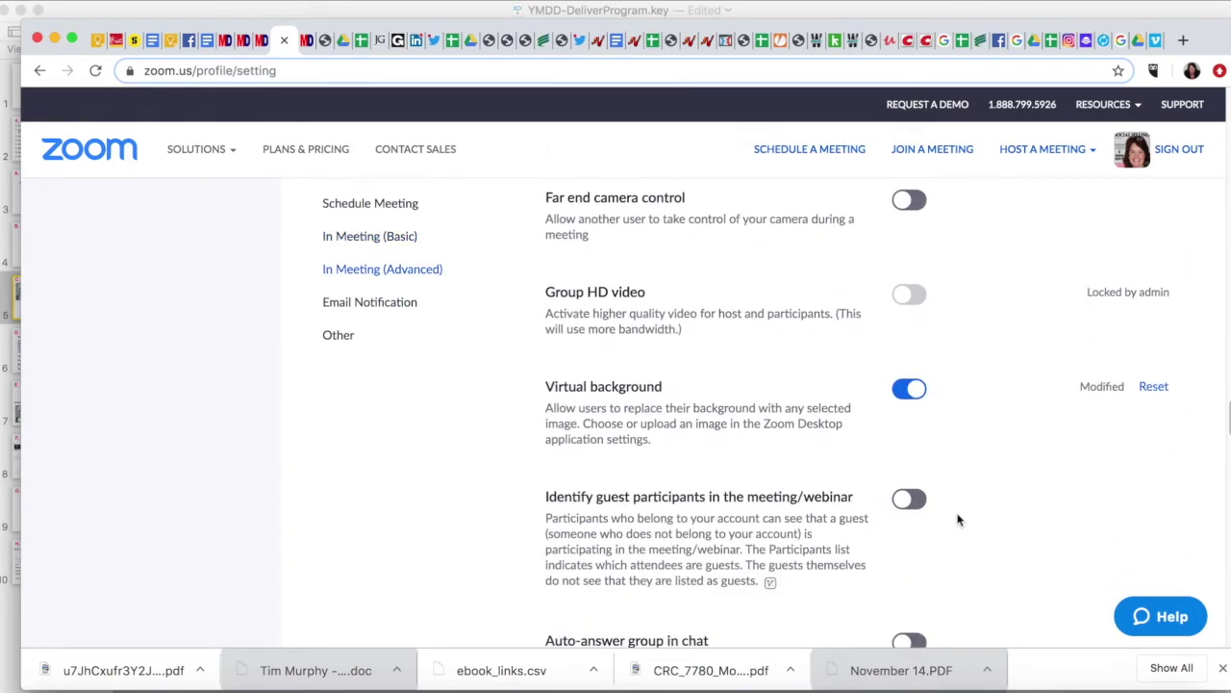
scroll(957, 519, "down", 15)
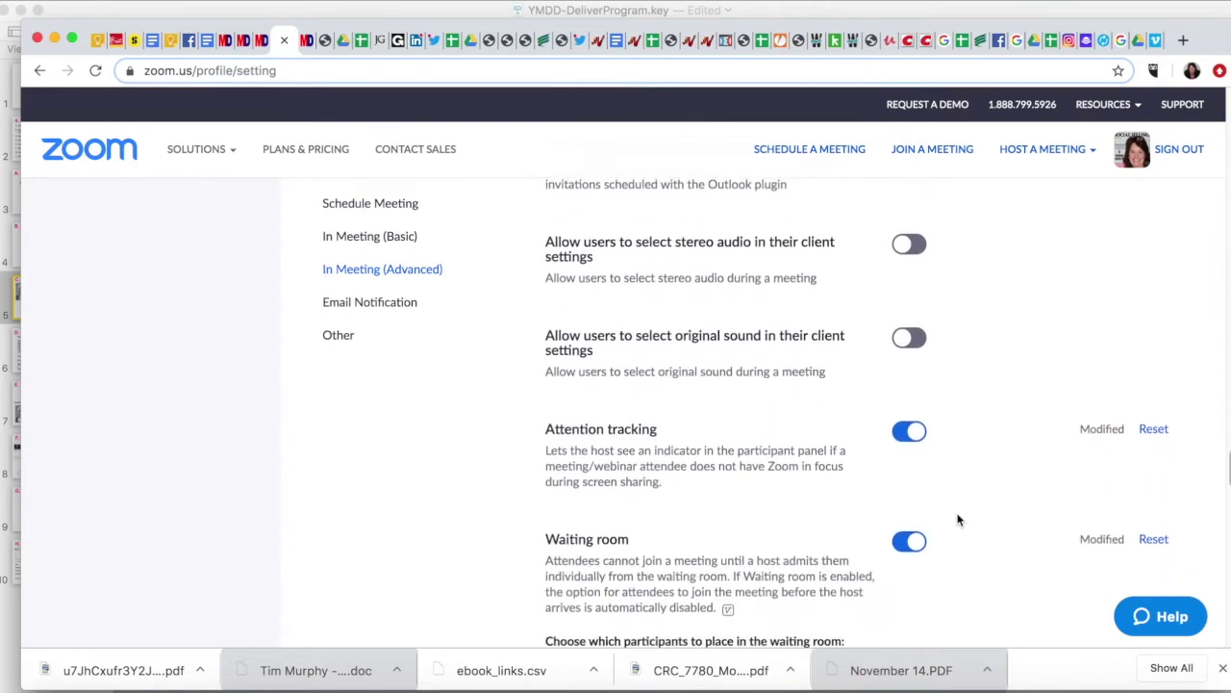
scroll(958, 520, "down", 5)
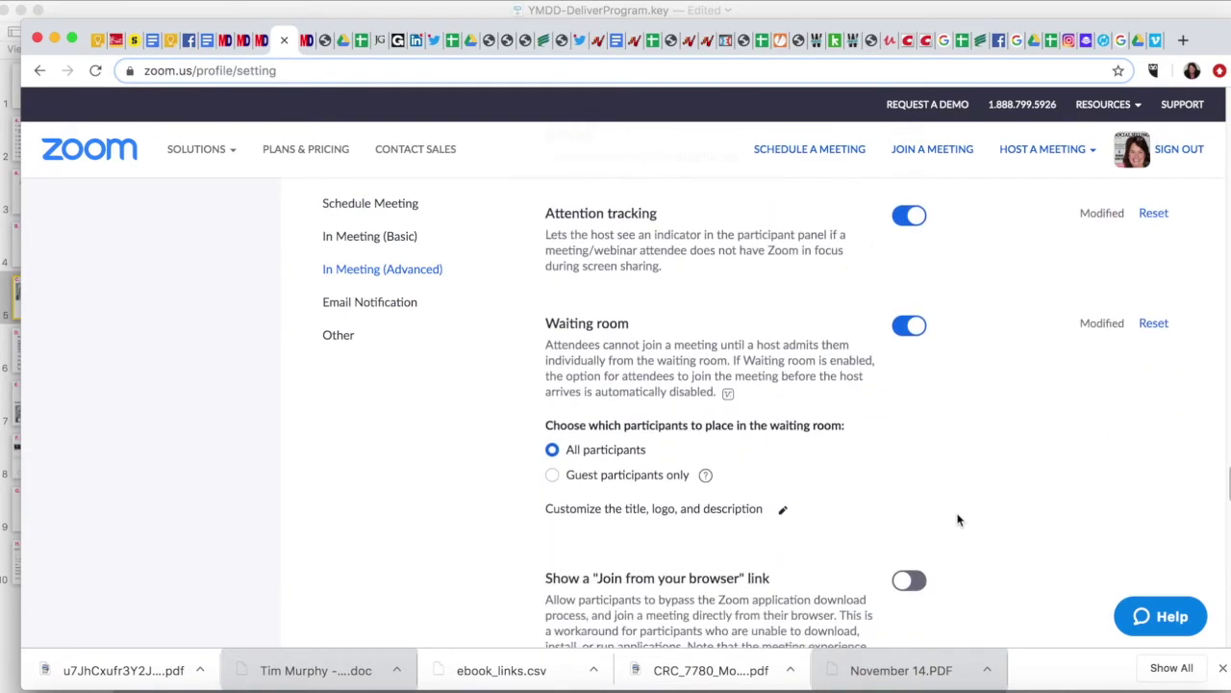
scroll(957, 520, "down", 7)
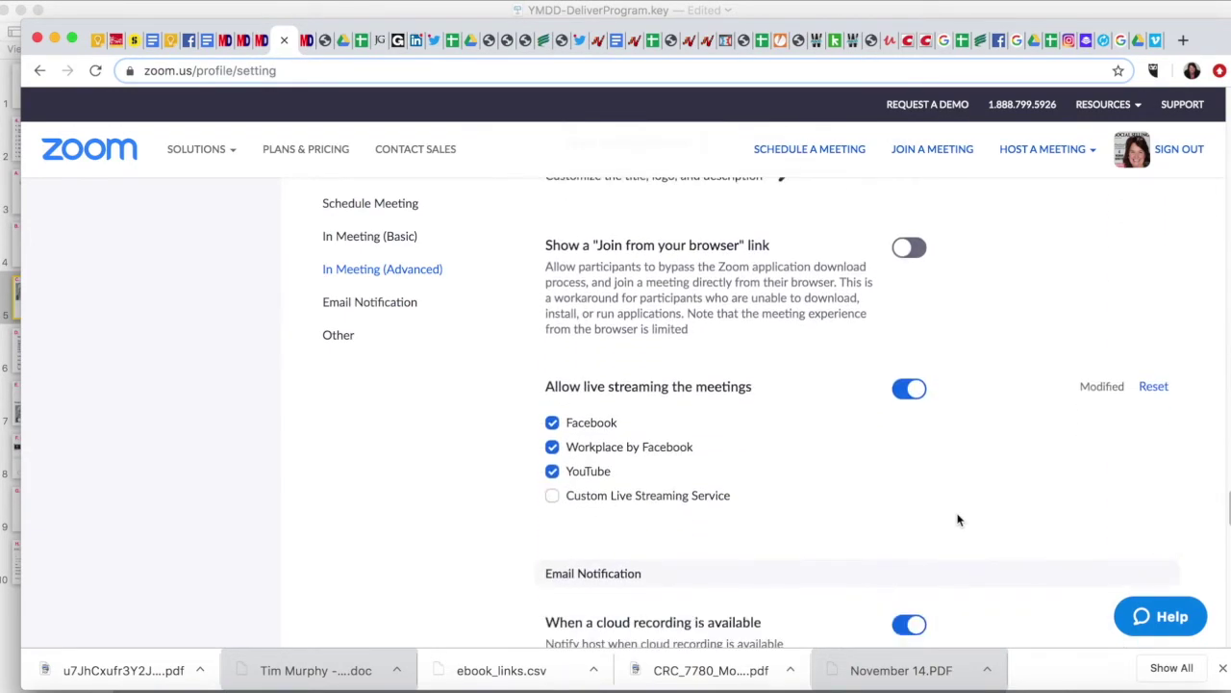
scroll(957, 520, "down", 4)
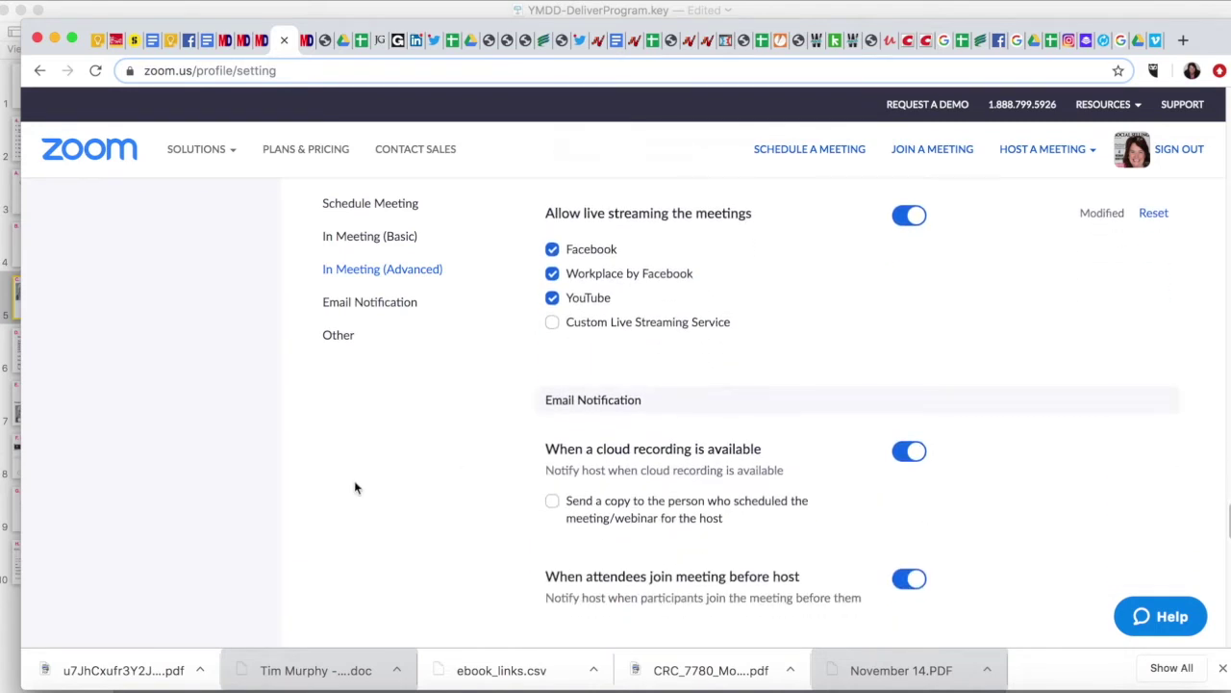
scroll(526, 395, "up", 1)
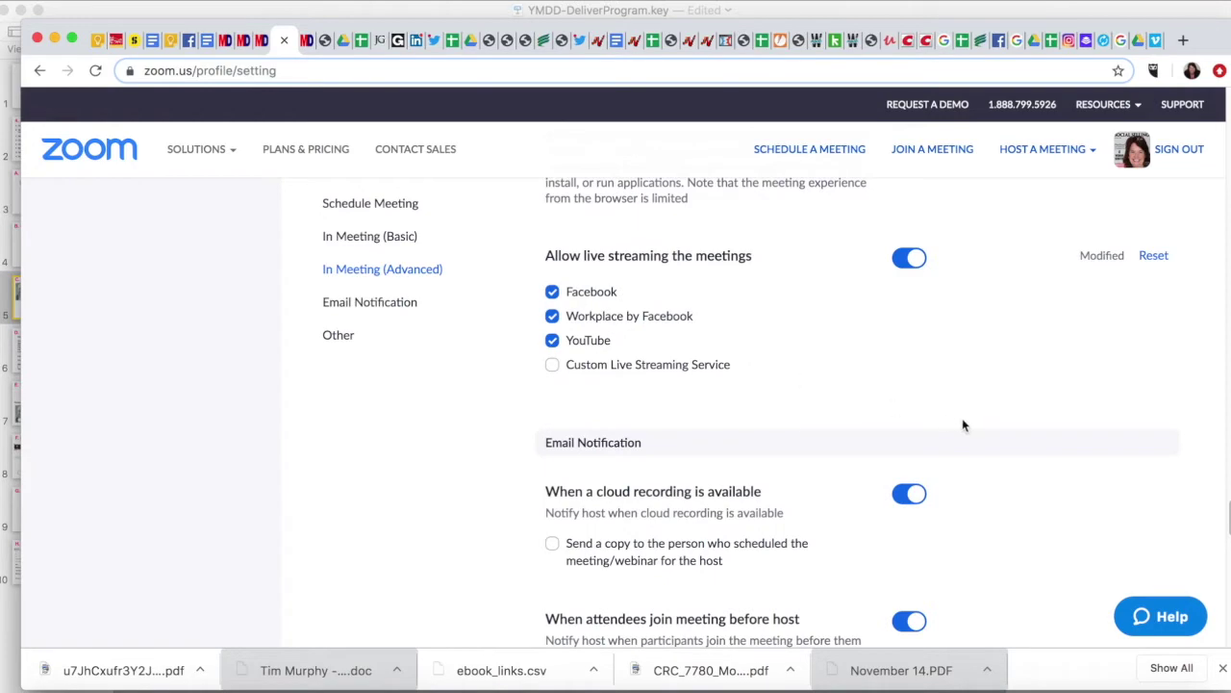
- Look through the Email Notification and Other settings, and return to the start of the meeting settings
scroll(888, 465, "down", 5)
scroll(888, 464, "down", 2)
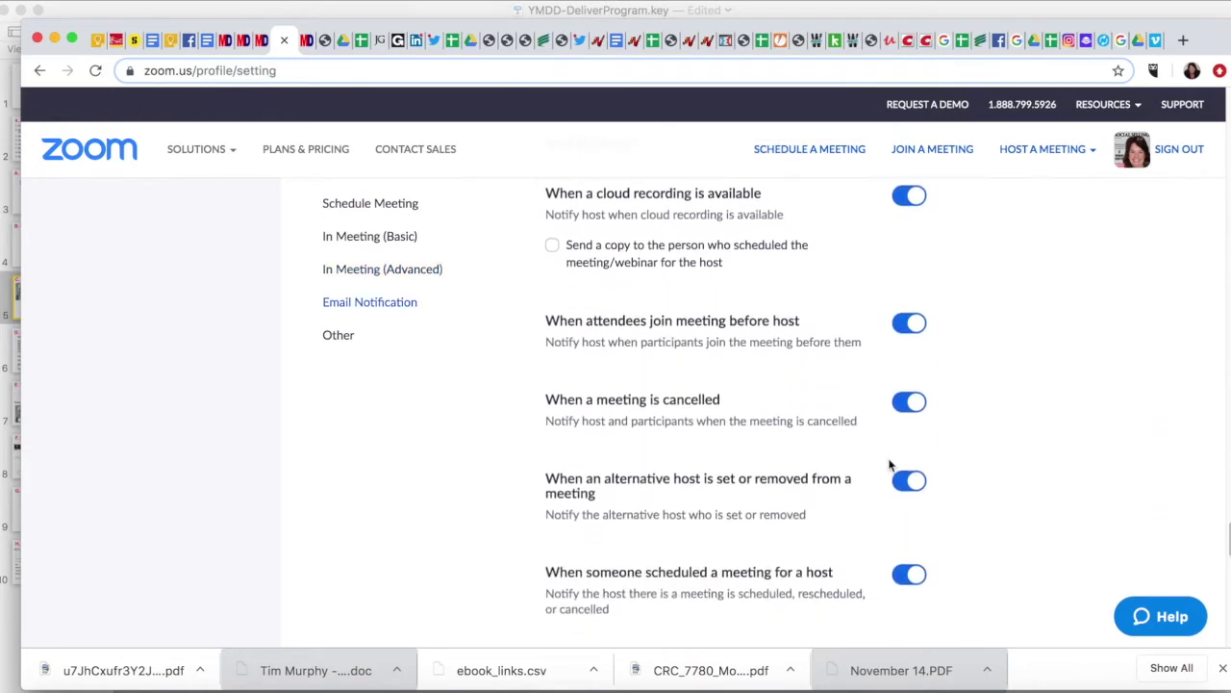
scroll(888, 465, "down", 3)
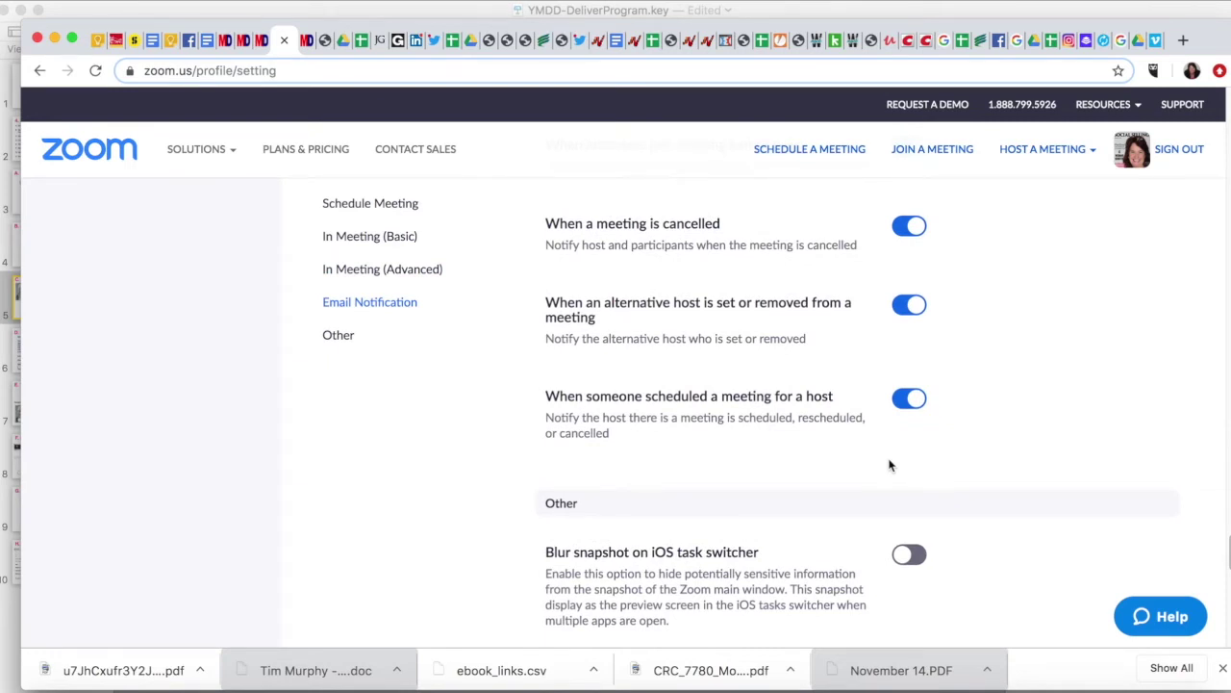
scroll(889, 465, "down", 13)
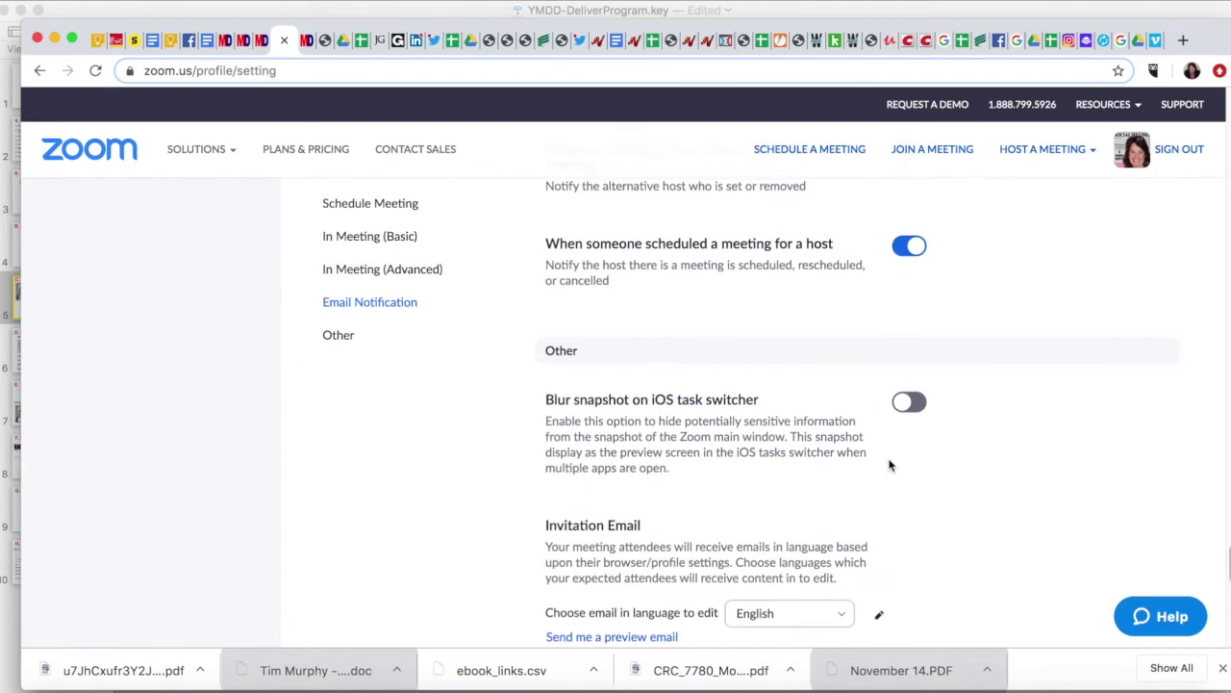
scroll(888, 466, "down", 3)
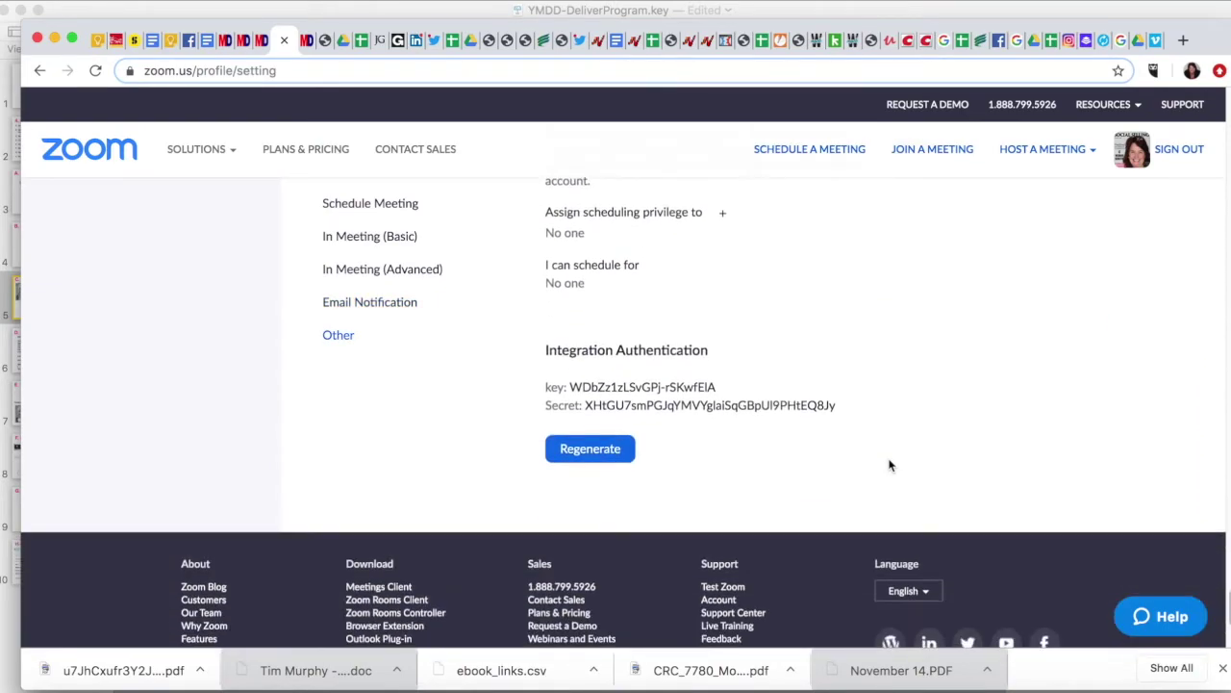
scroll(496, 459, "up", 20)
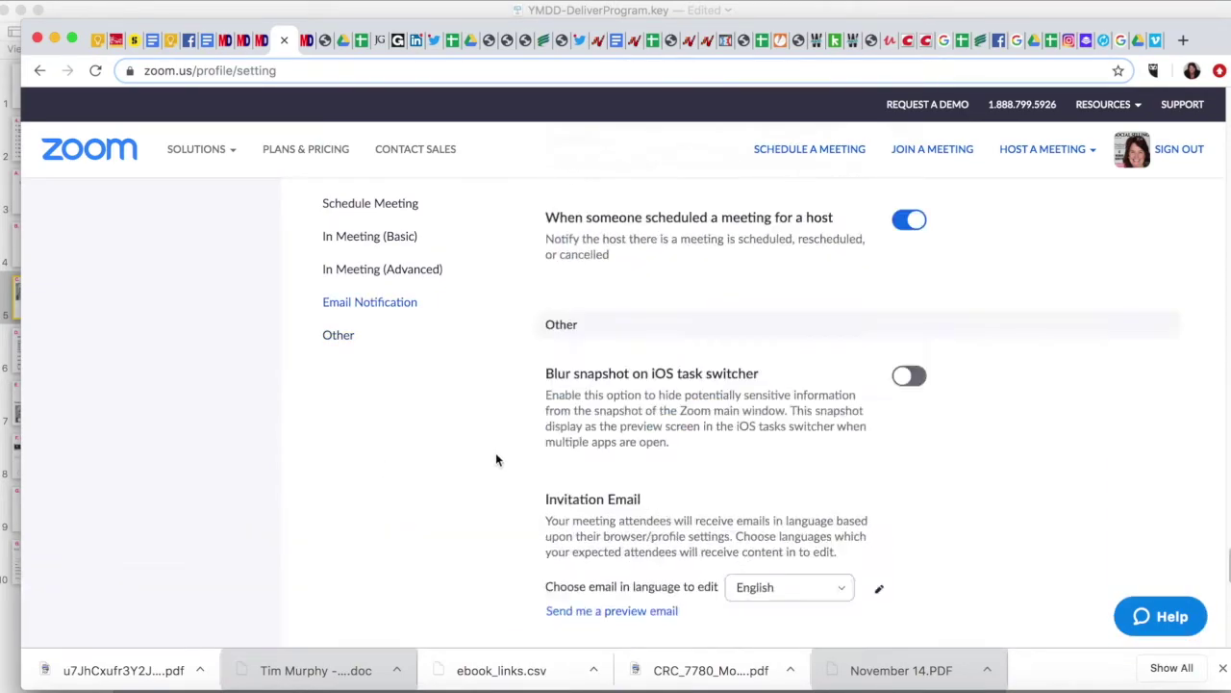
scroll(497, 459, "up", 20)
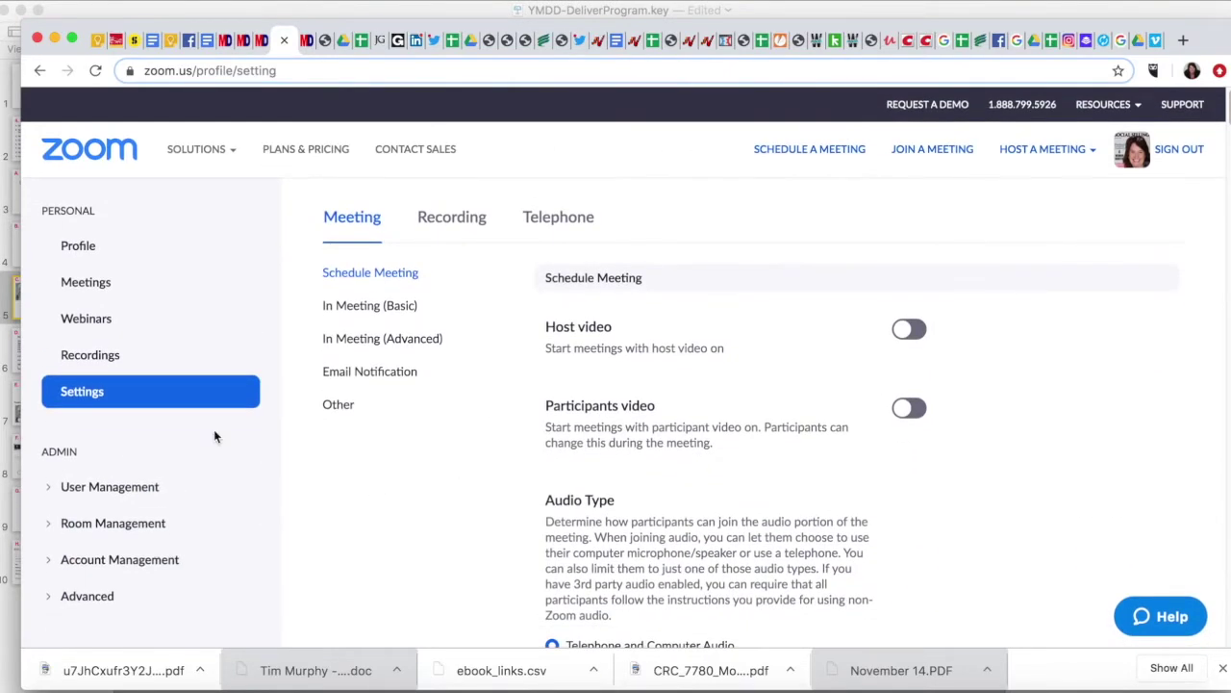
- Open the account profile and review its user type, capacity, language, date and time, calendar integration and sign-in details
left_click(77, 246)
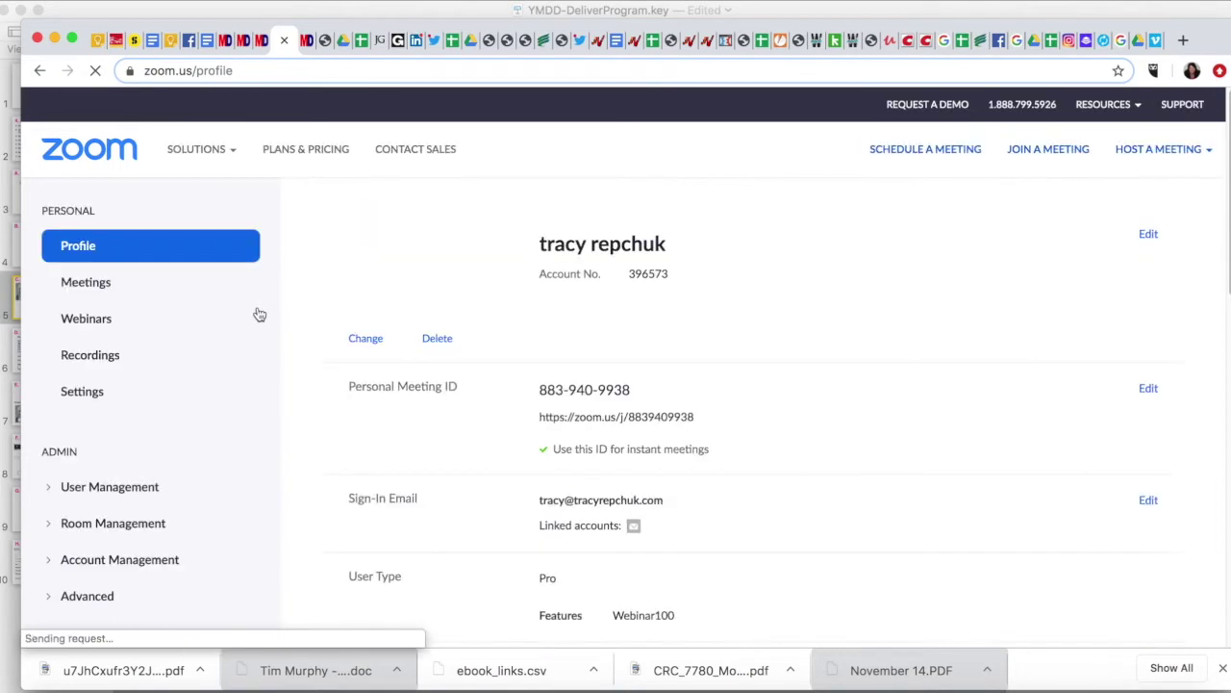
scroll(882, 503, "down", 4)
scroll(882, 503, "down", 8)
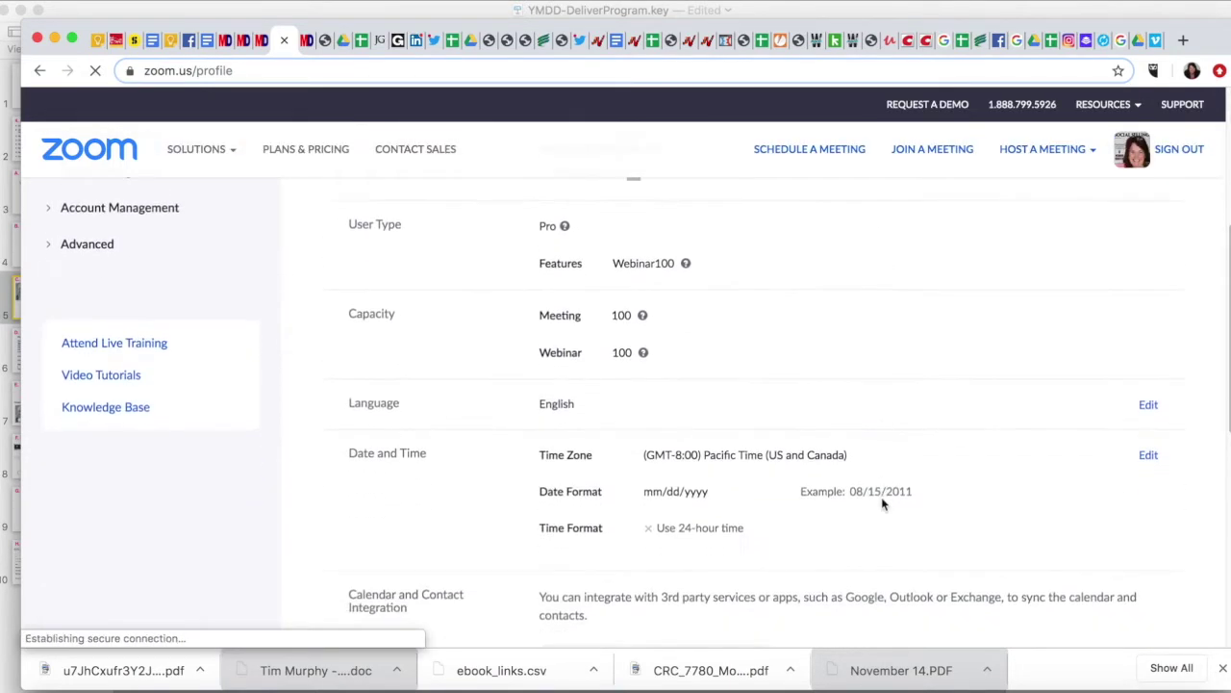
scroll(882, 503, "down", 3)
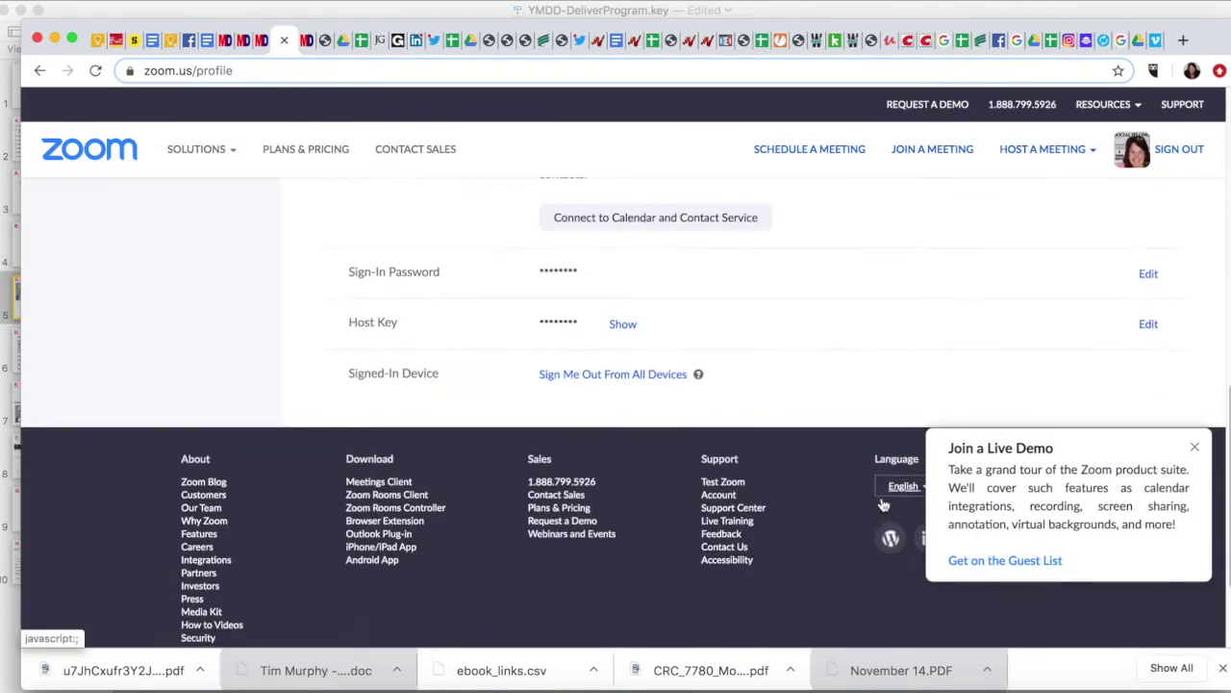
- Dismiss the live demo notice and start scheduling a new webinar from the upcoming webinars list
scroll(882, 503, "up", 12)
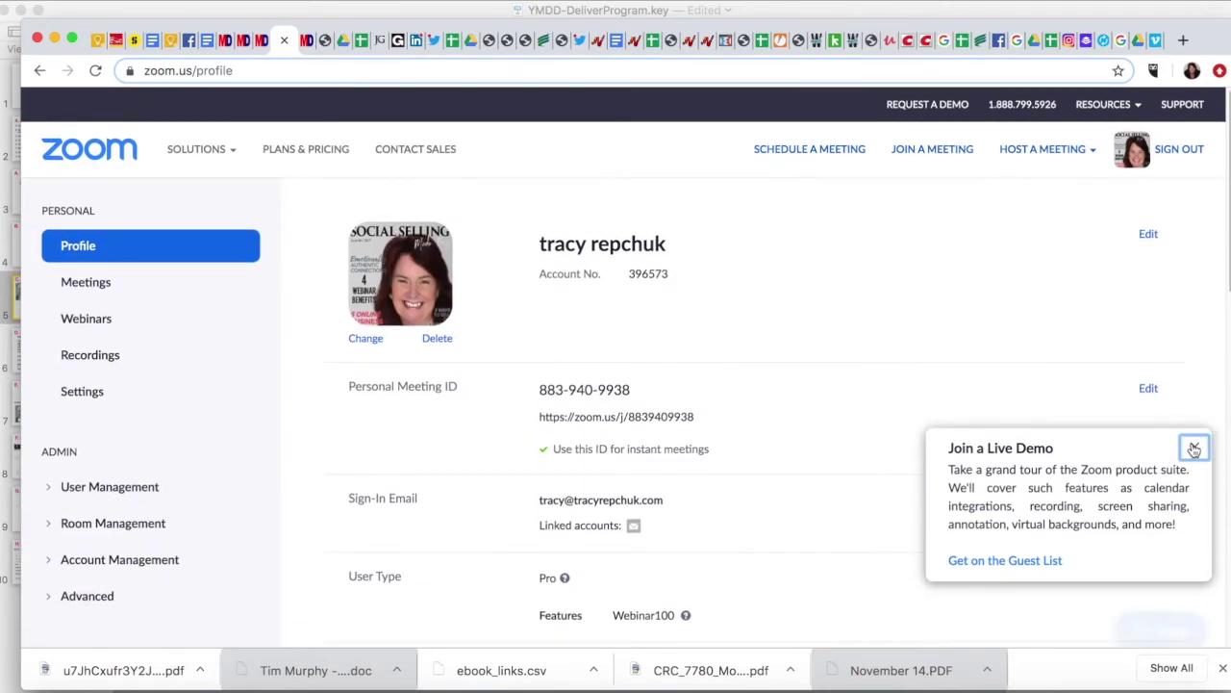
left_click(1194, 449)
left_click(94, 329)
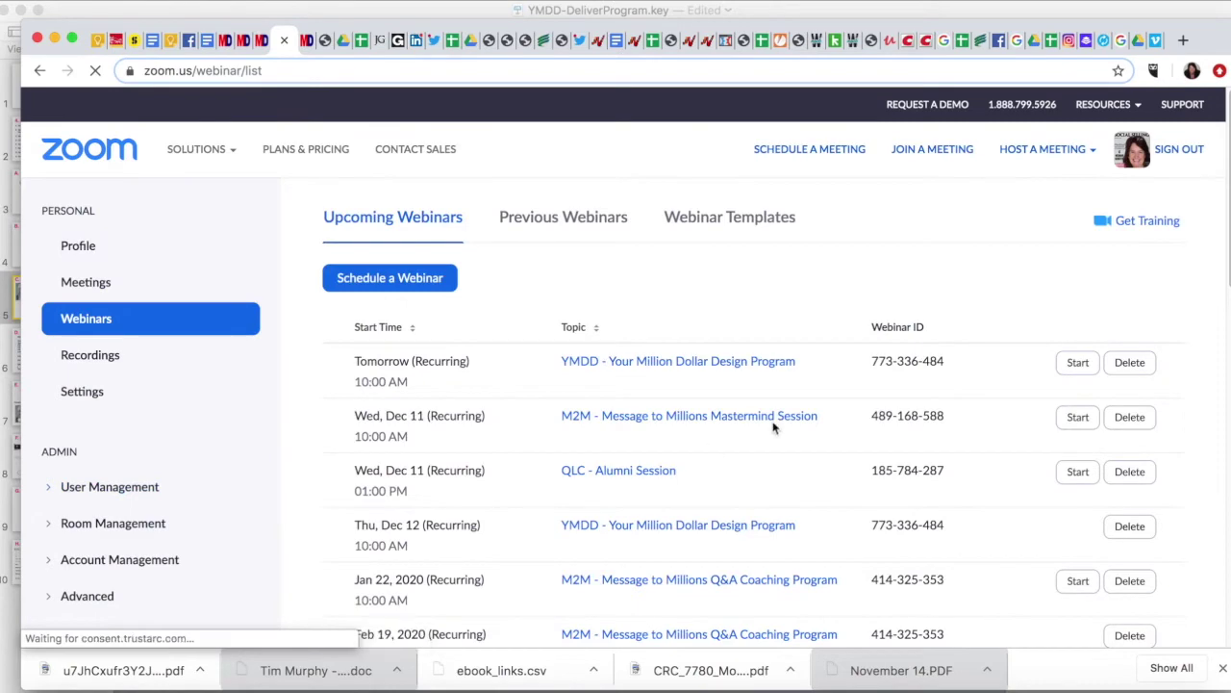
left_click(374, 287)
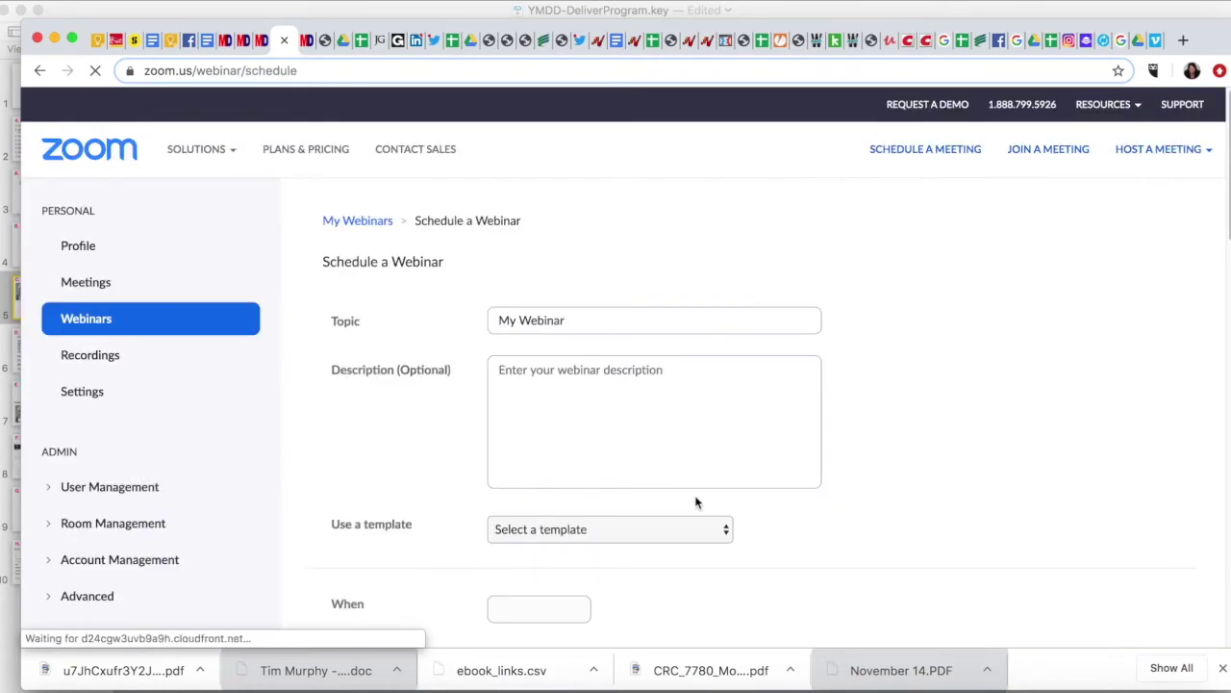
- Set the webinar topic to "YMDD - 12 Week Program" and the description to "Little Description"
scroll(791, 502, "down", 5)
scroll(791, 502, "down", 7)
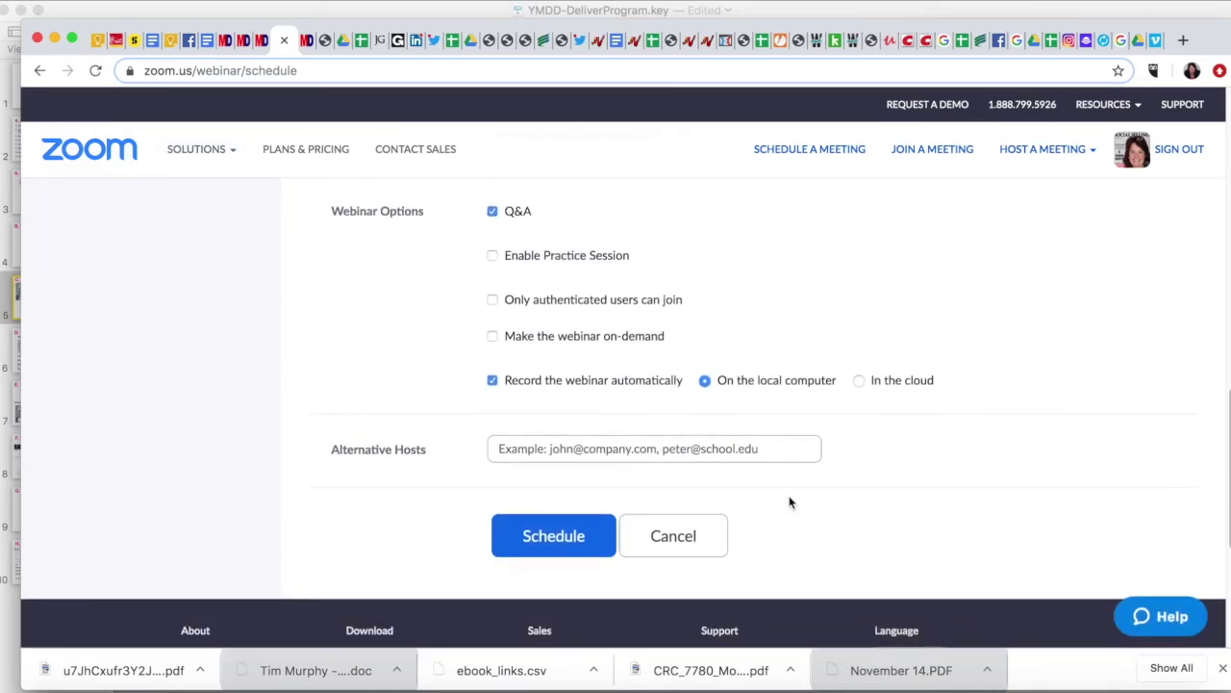
scroll(718, 404, "up", 6)
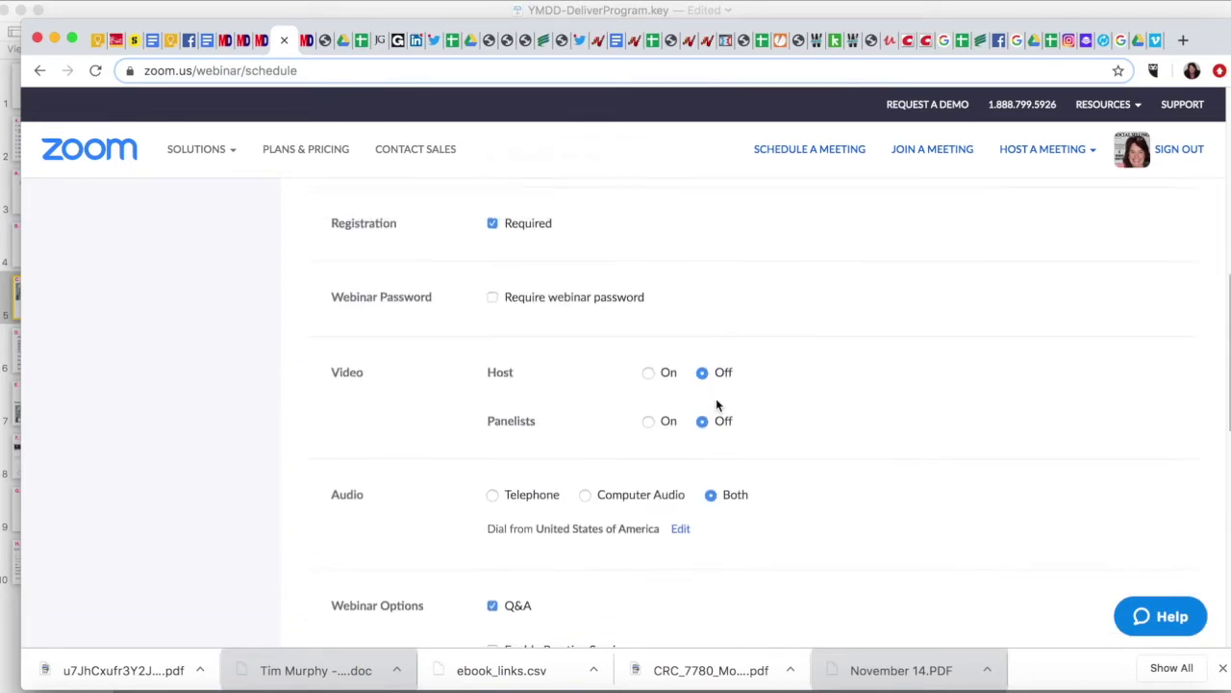
scroll(717, 404, "up", 5)
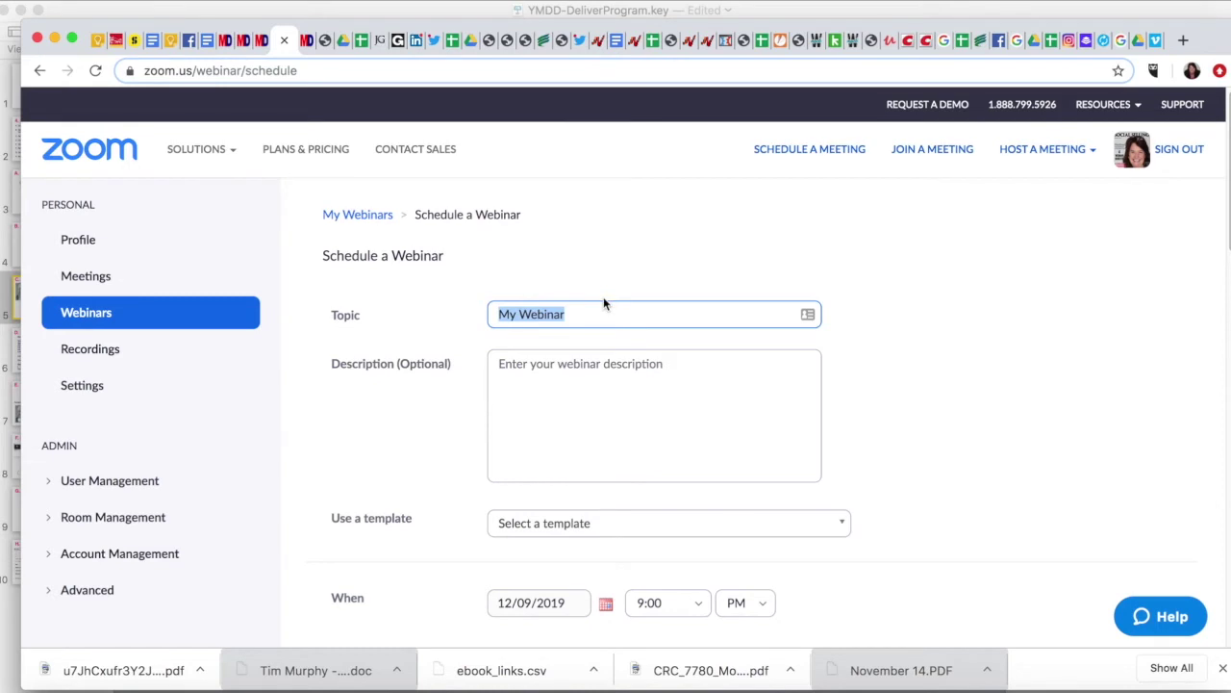
type("YMDD -")
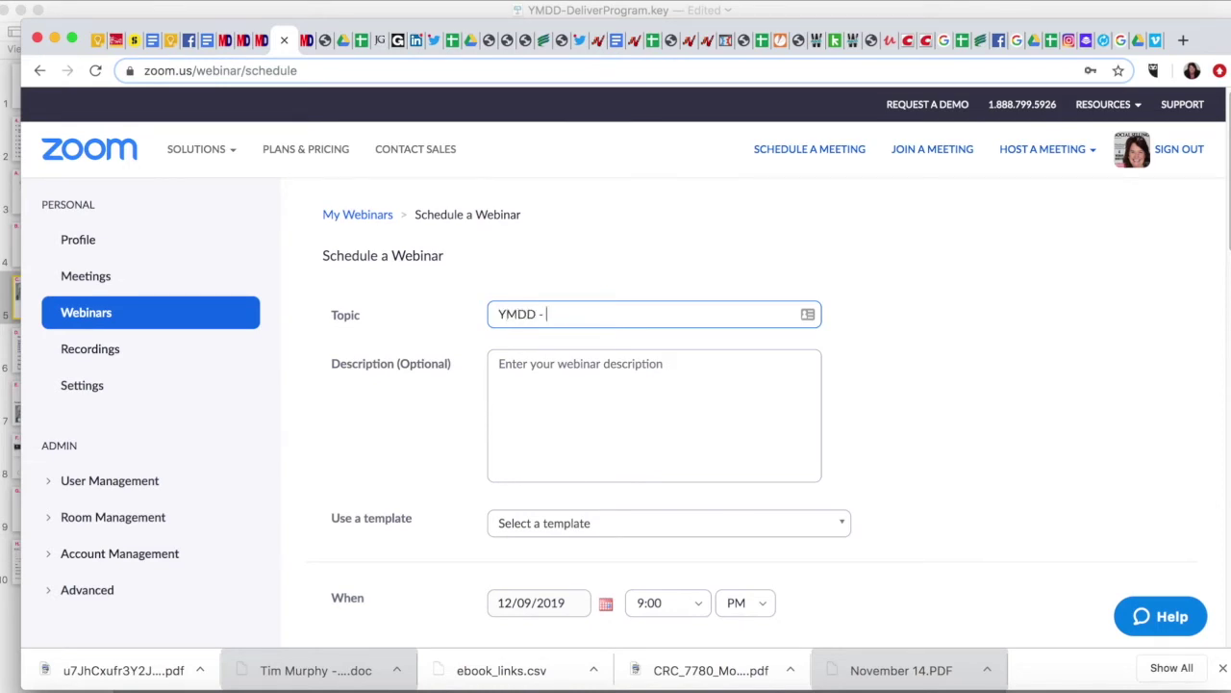
type(" 12 Week Program")
key("Tab")
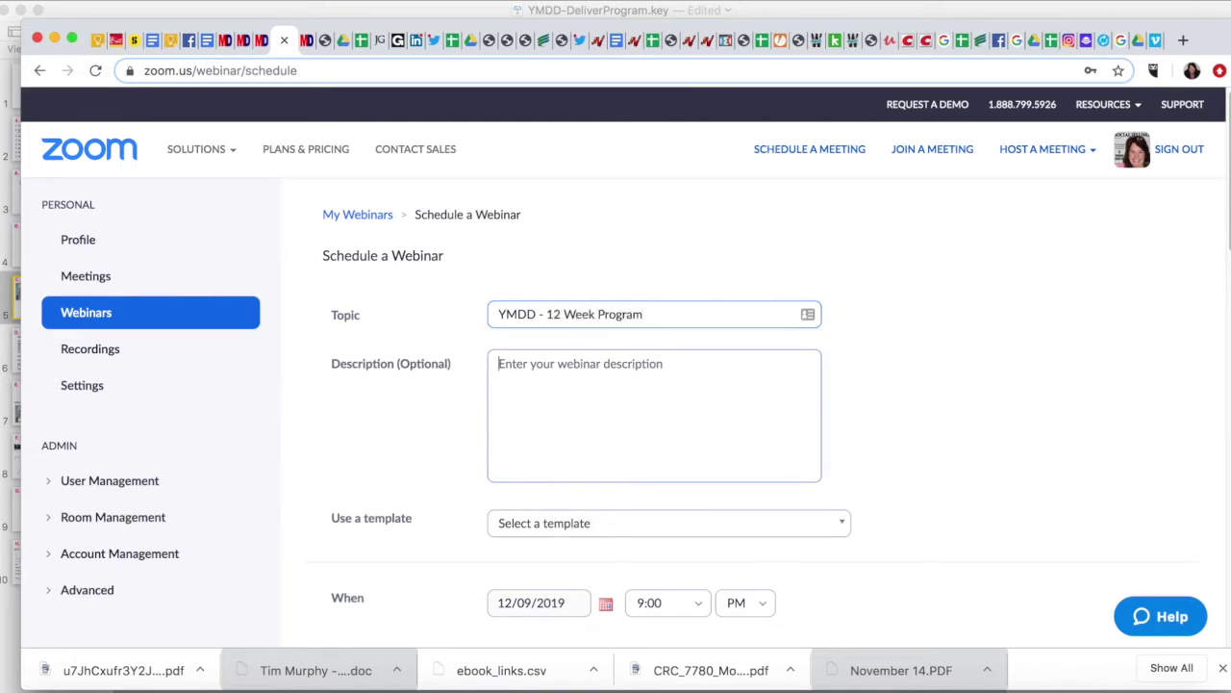
type("Little")
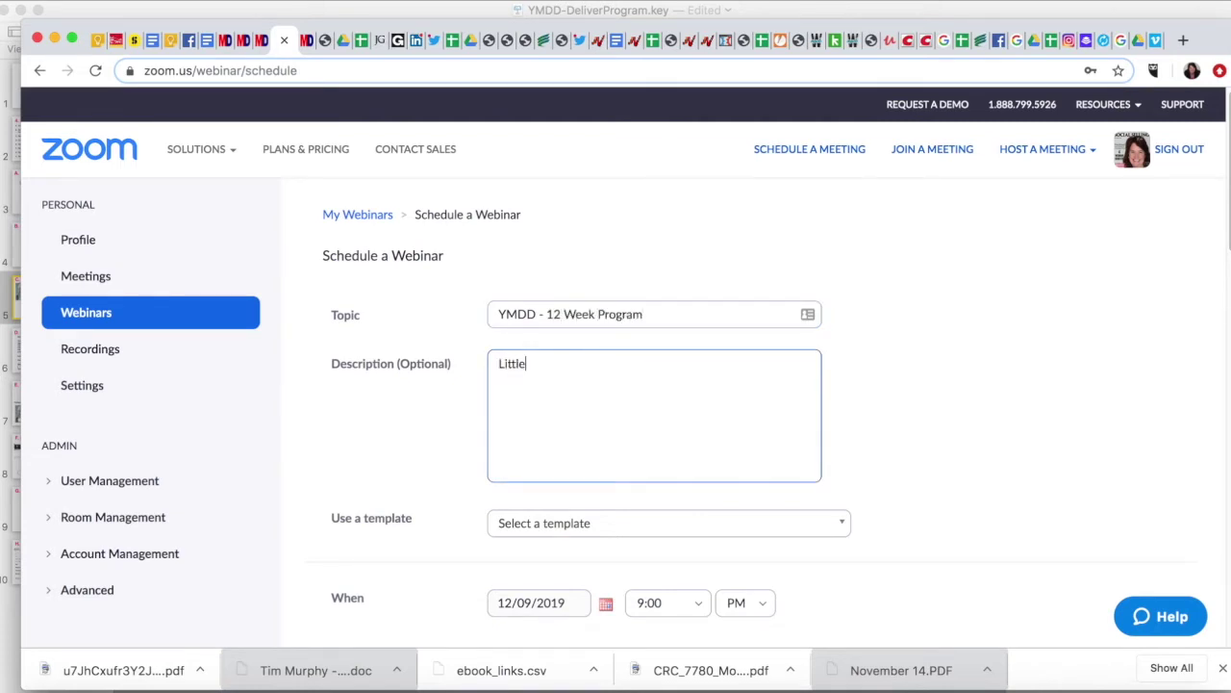
type(" Description")
- Look at the list of available webinar templates and close it without choosing one
scroll(625, 459, "down", 4)
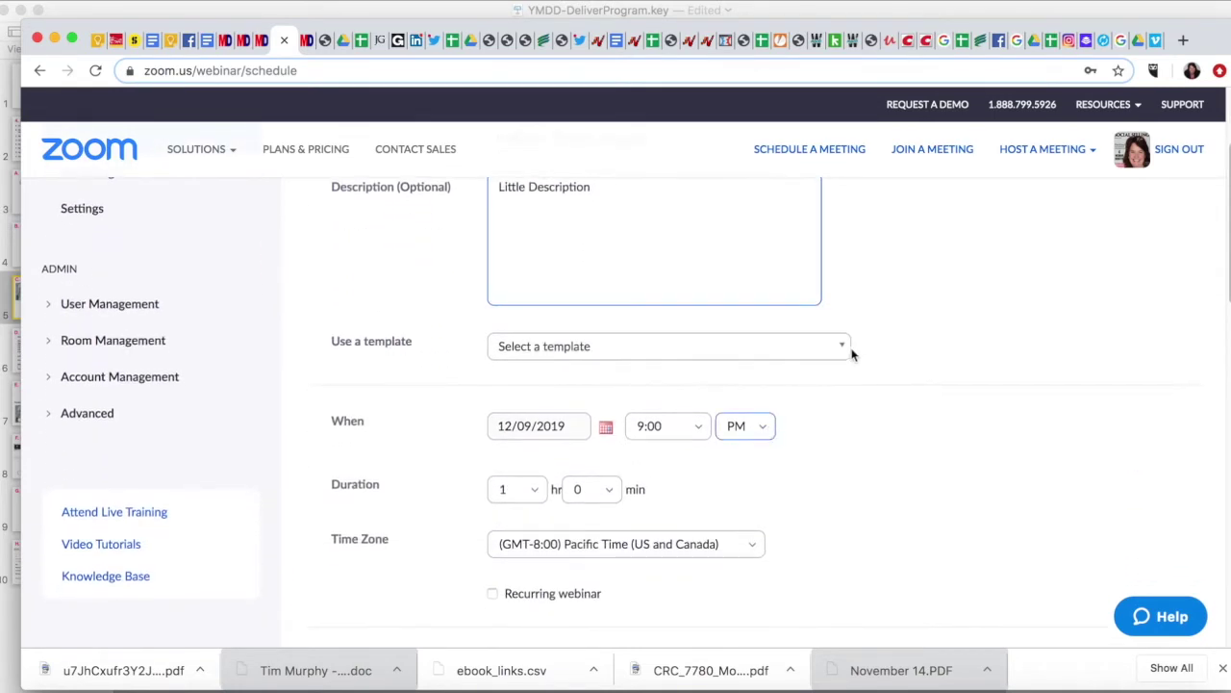
scroll(832, 423, "down", 2)
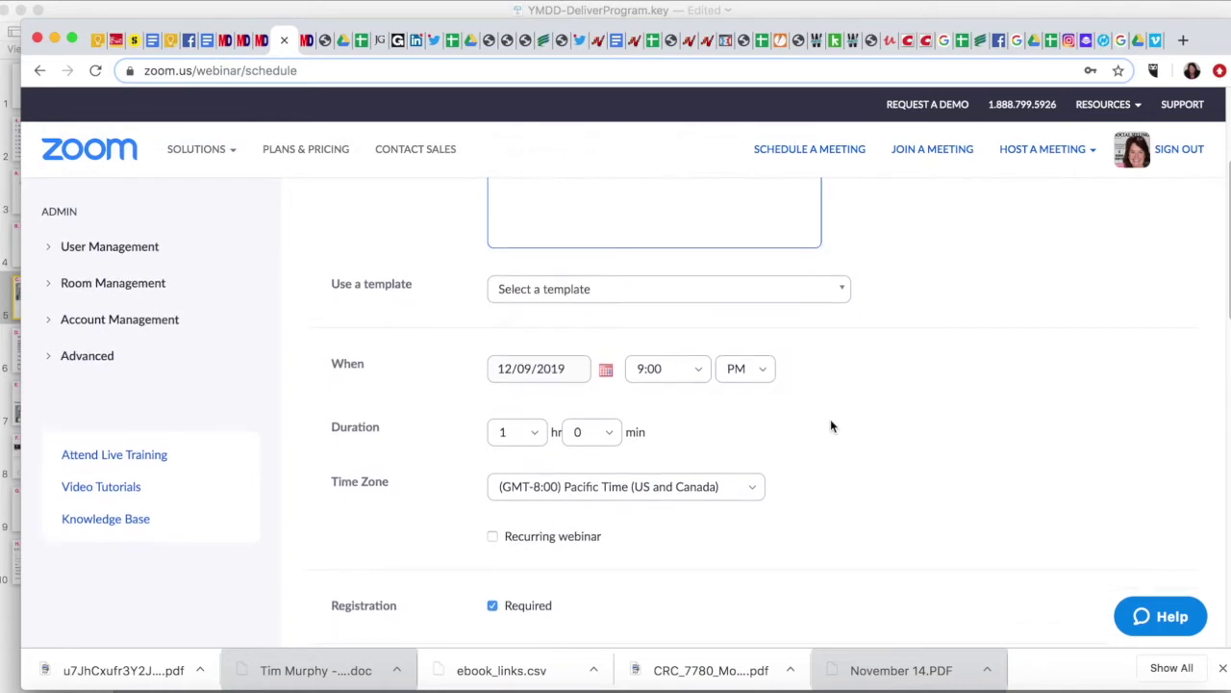
scroll(832, 423, "up", 2)
scroll(832, 426, "down", 1)
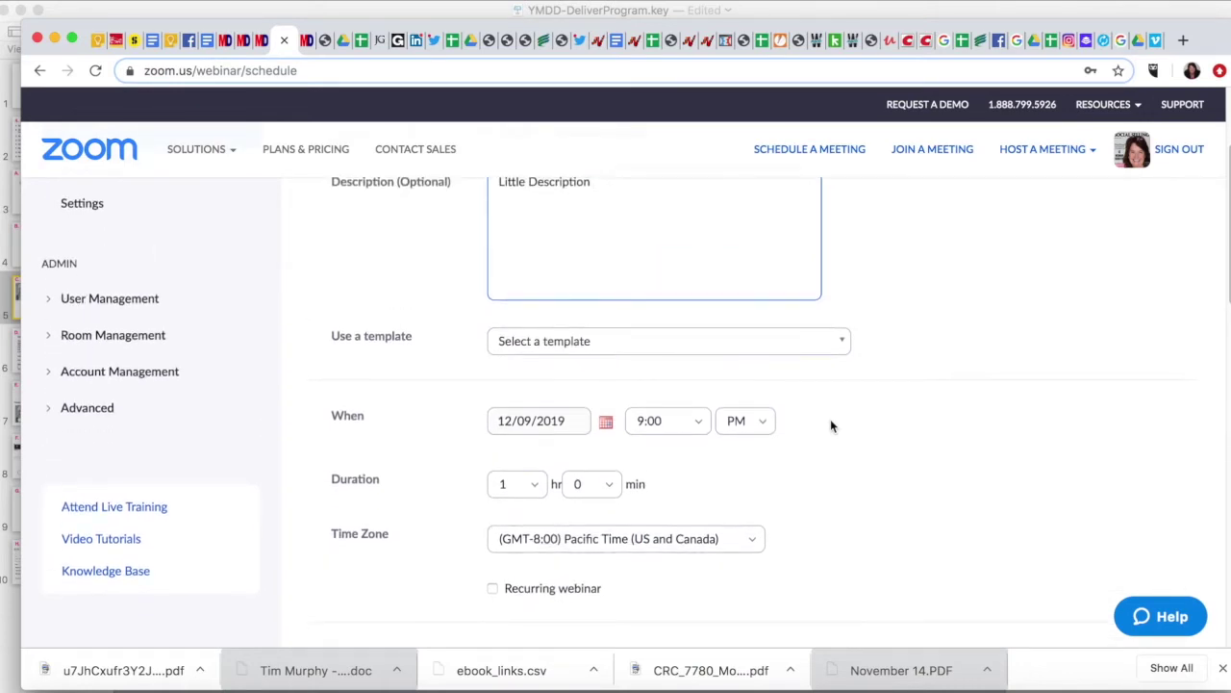
left_click(845, 343)
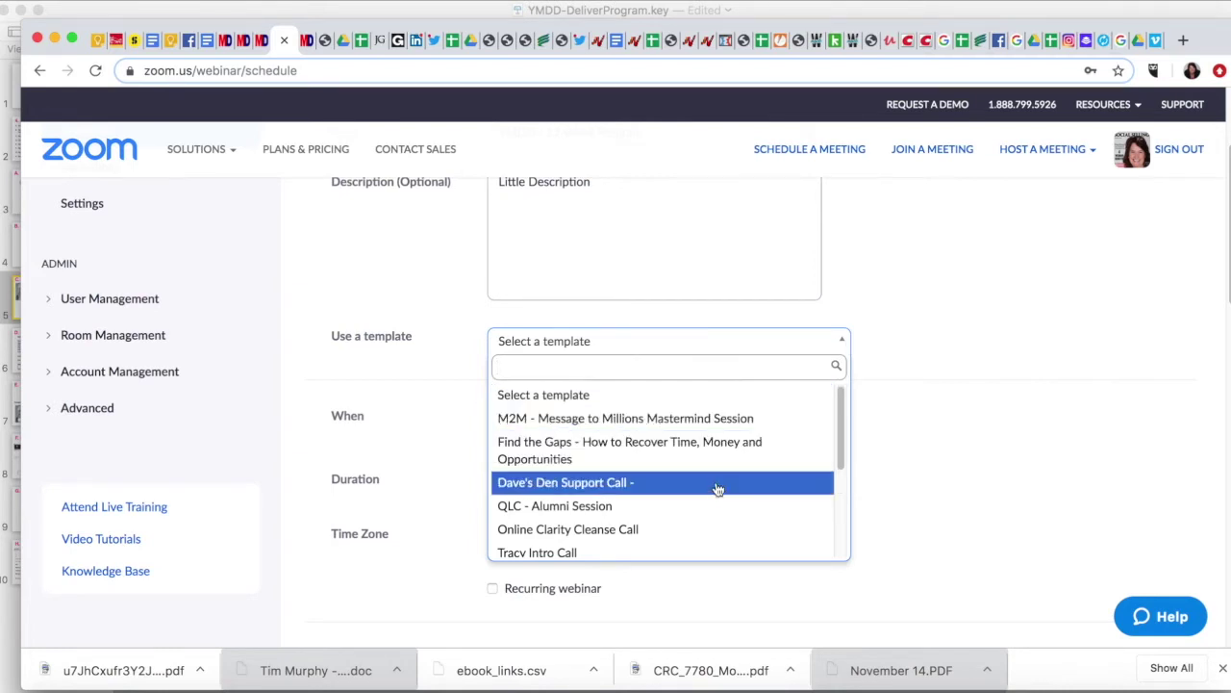
left_click(944, 361)
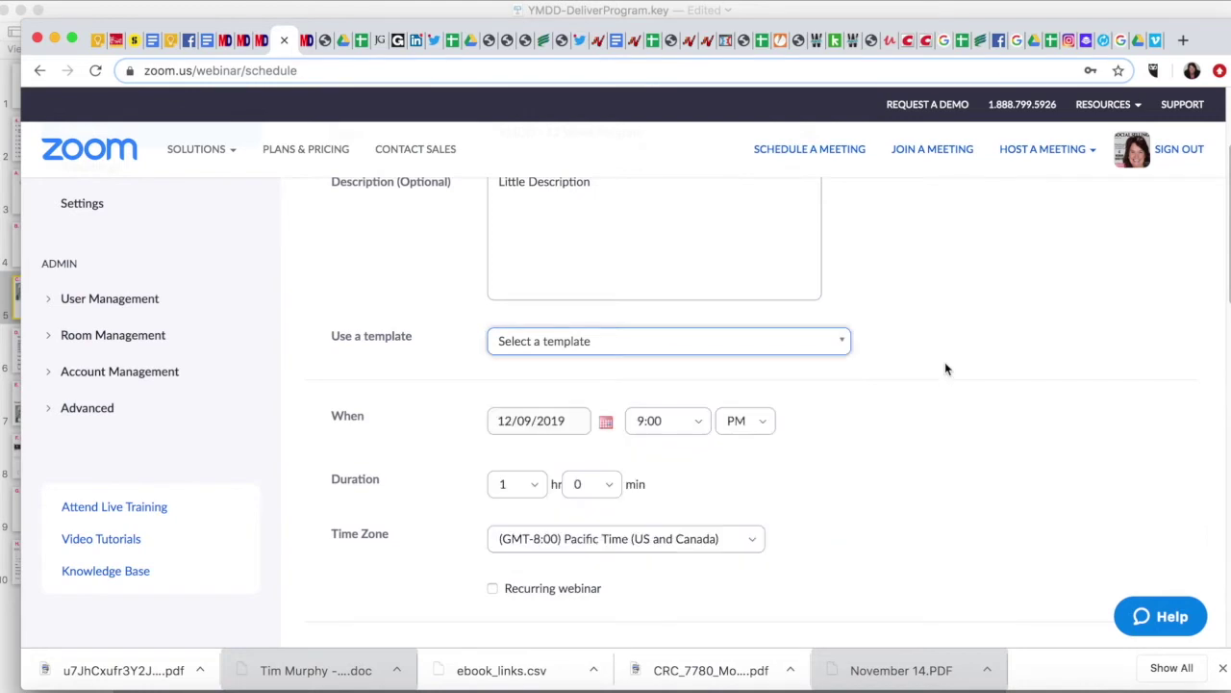
- Set the webinar's start to 12/17/2019 at 9:00 AM
scroll(798, 438, "down", 1)
scroll(797, 438, "down", 3)
scroll(797, 435, "up", 1)
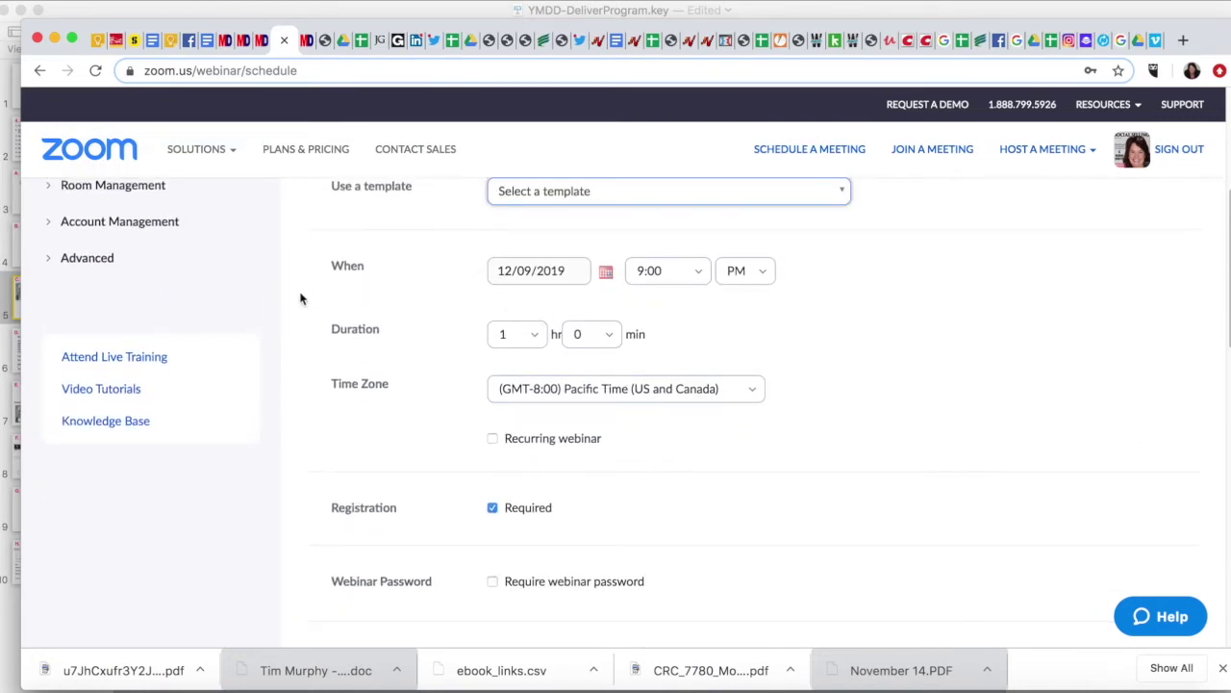
left_click(606, 275)
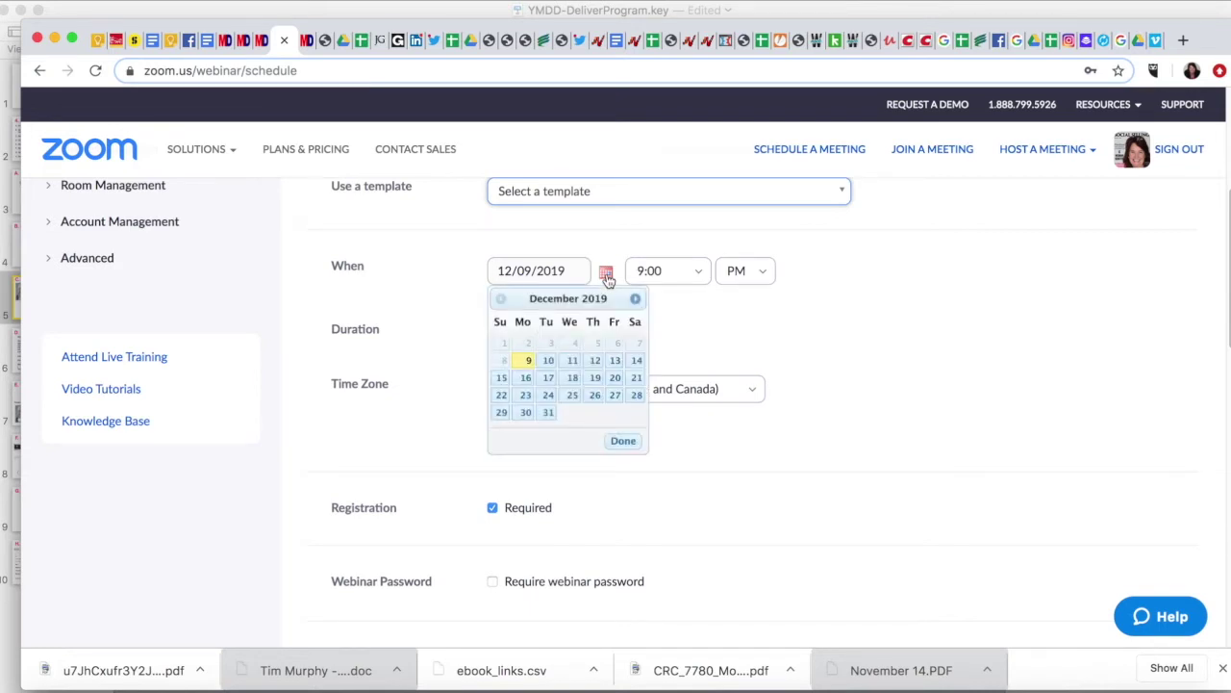
left_click(548, 379)
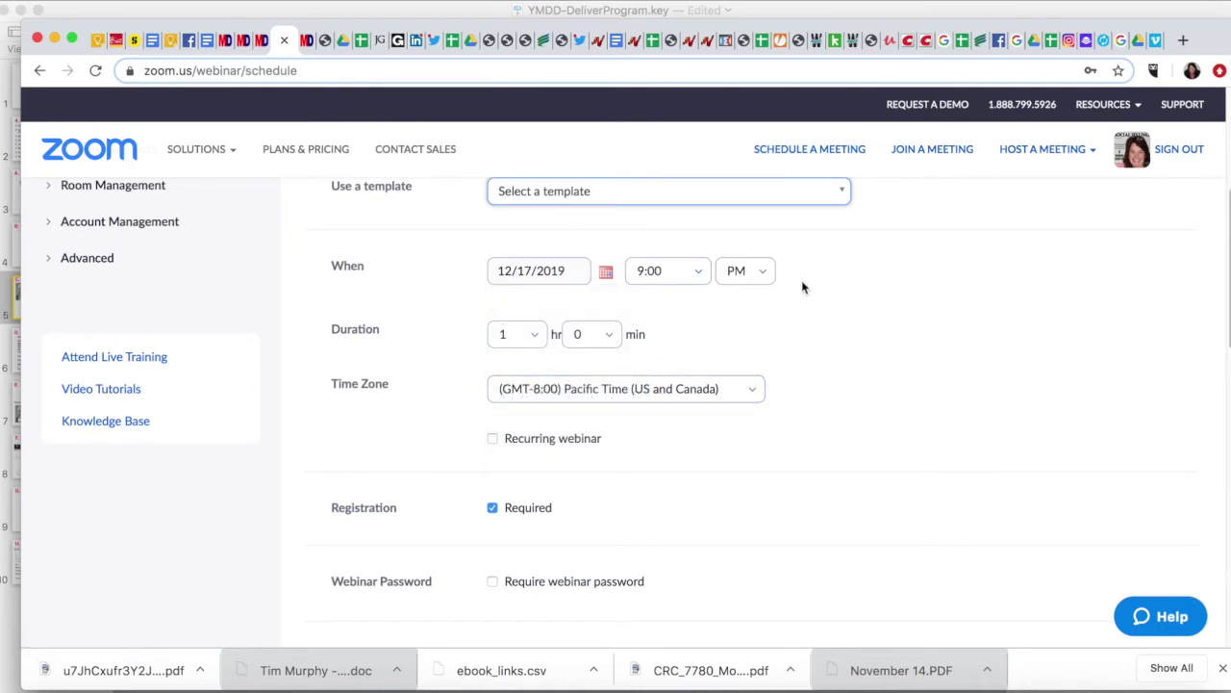
left_click(770, 272)
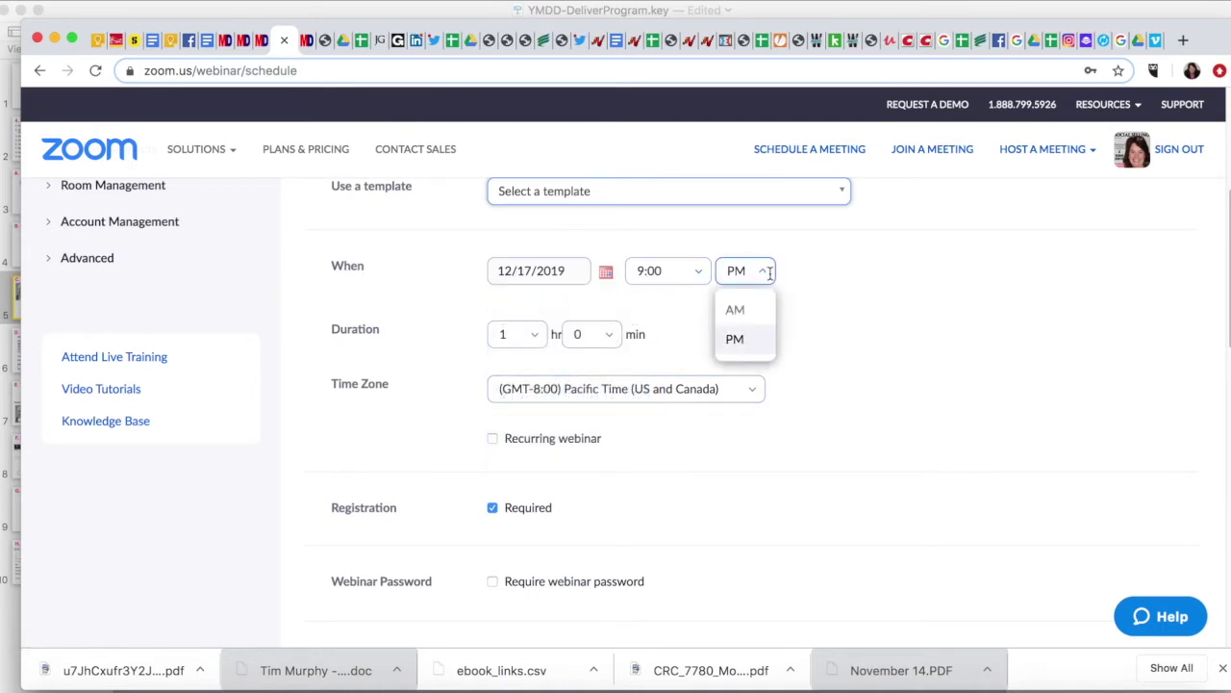
left_click(740, 310)
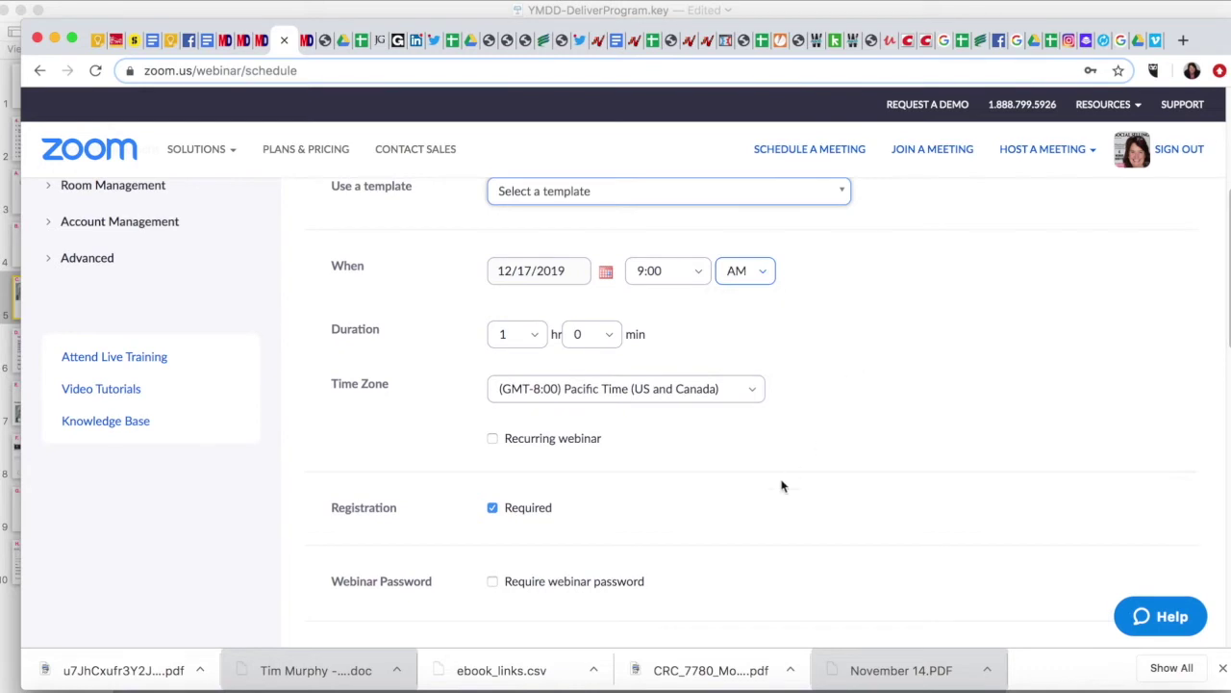
- Make the webinar recurring and set its recurrence to Weekly
scroll(782, 486, "down", 2)
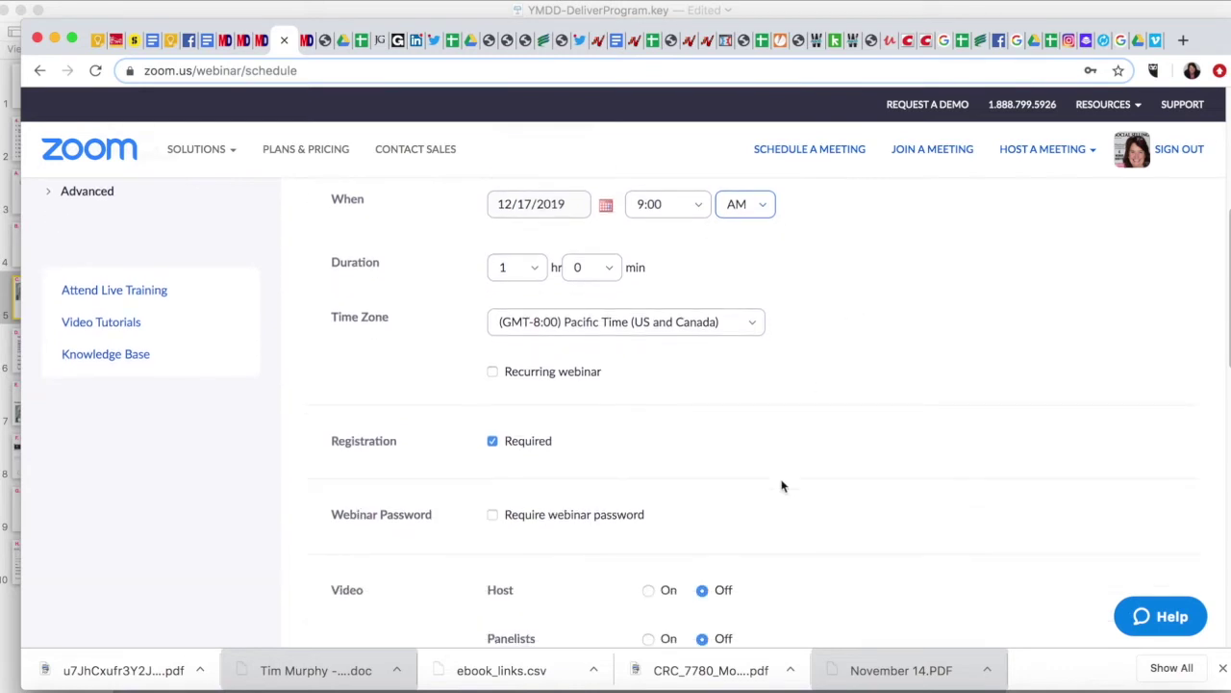
left_click(492, 373)
scroll(918, 421, "down", 1)
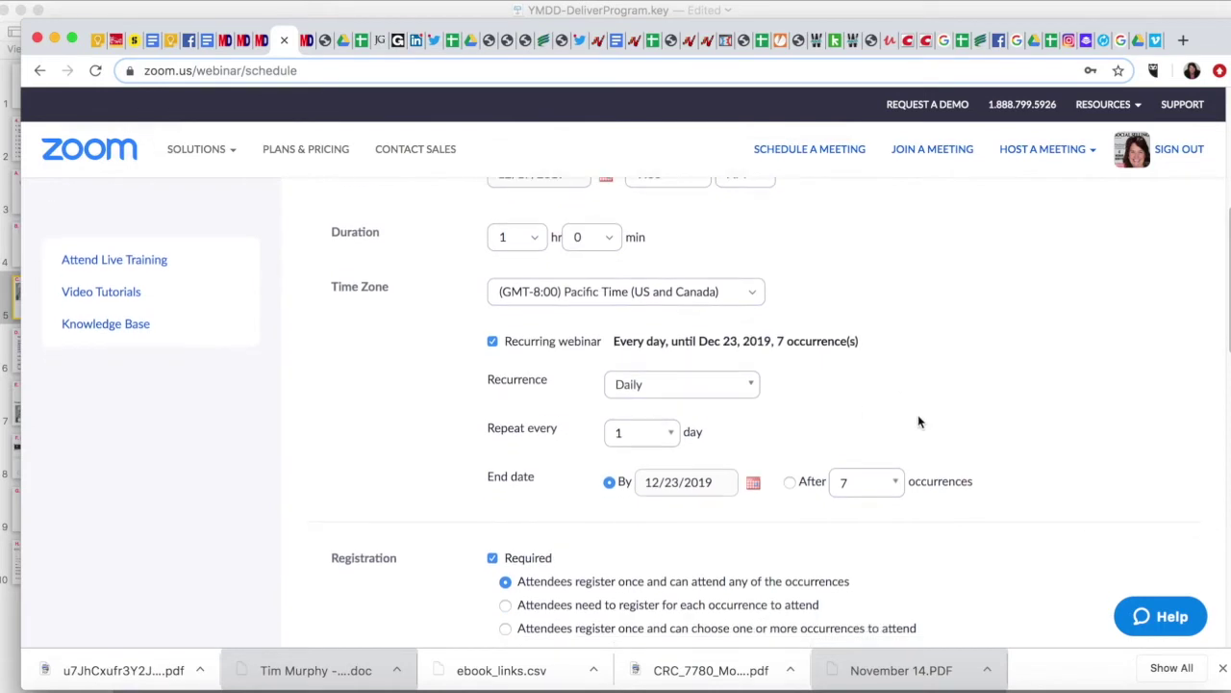
left_click(752, 386)
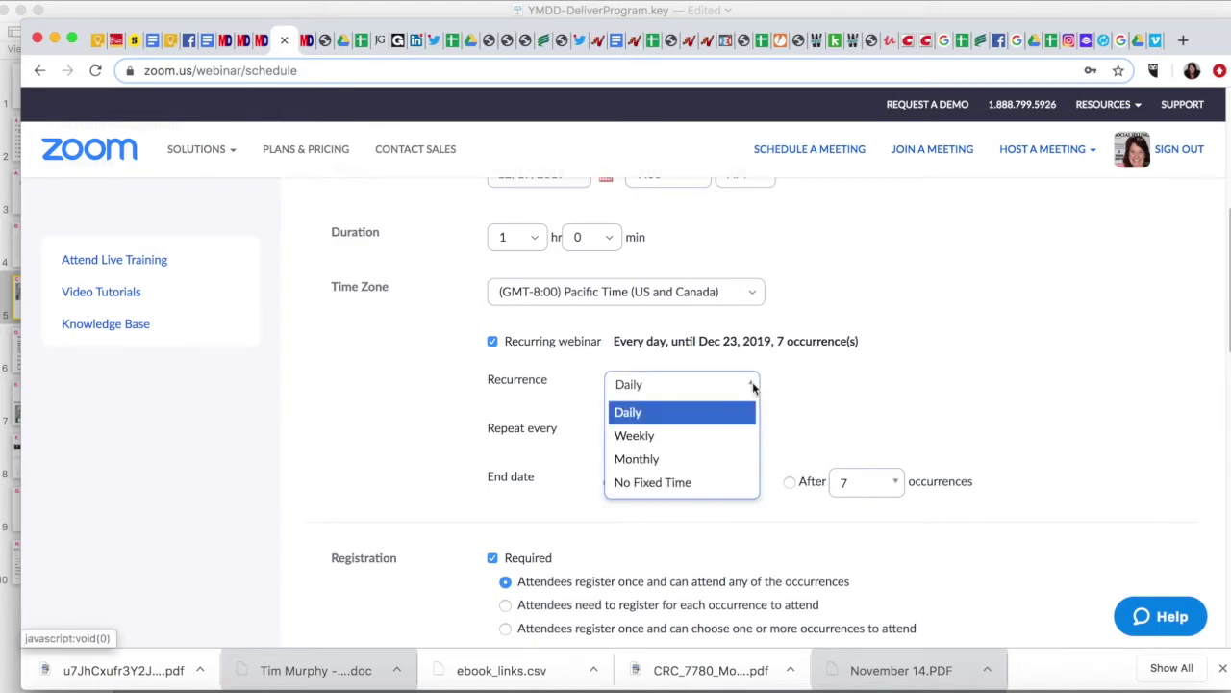
left_click(701, 441)
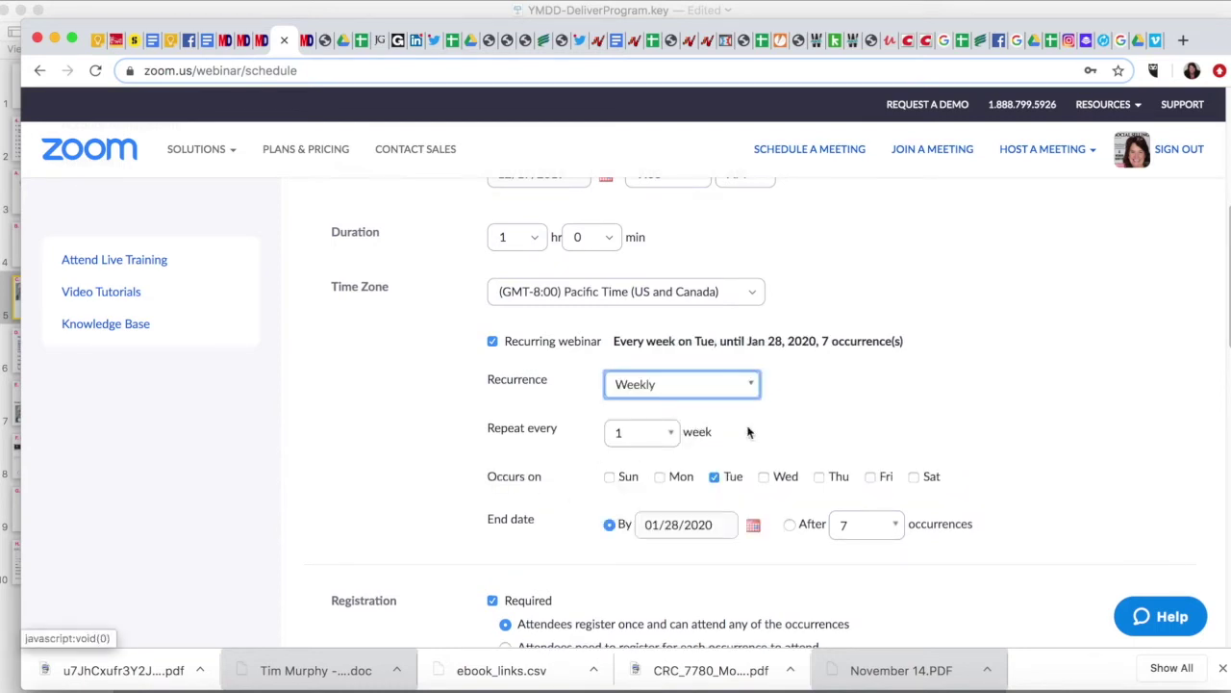
- Set the weekly recurrence to repeat every 12 weeks
scroll(777, 454, "down", 1)
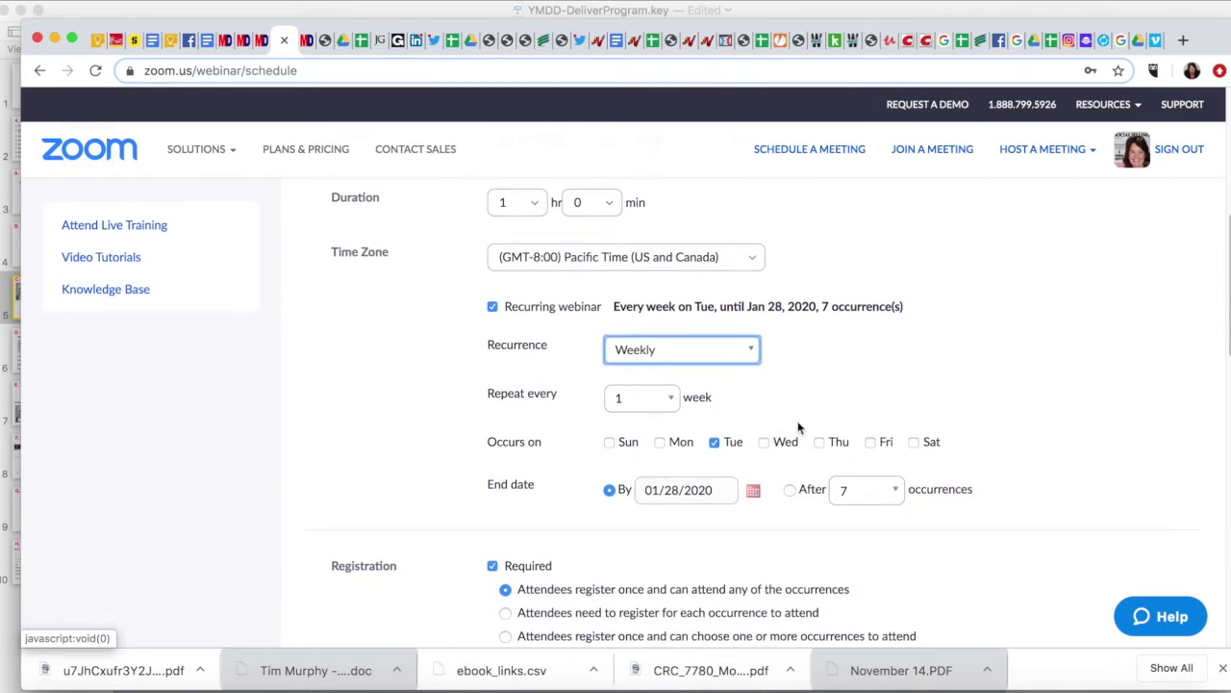
scroll(589, 201, "up", 3)
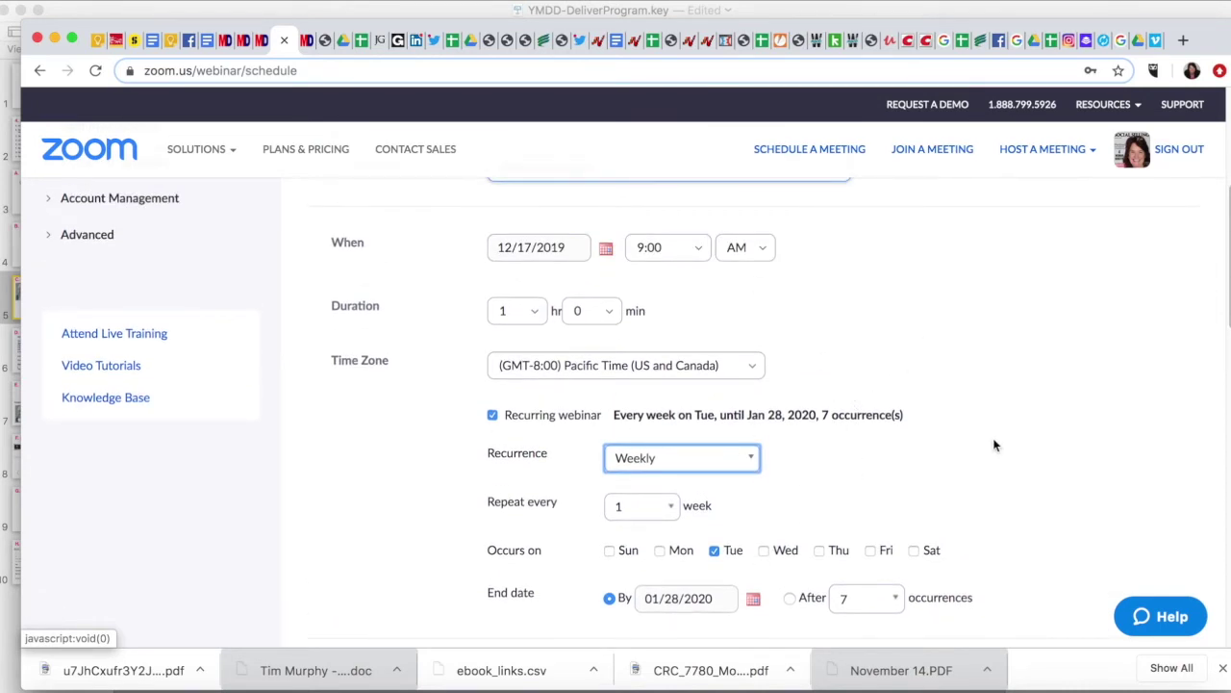
scroll(996, 444, "up", 2)
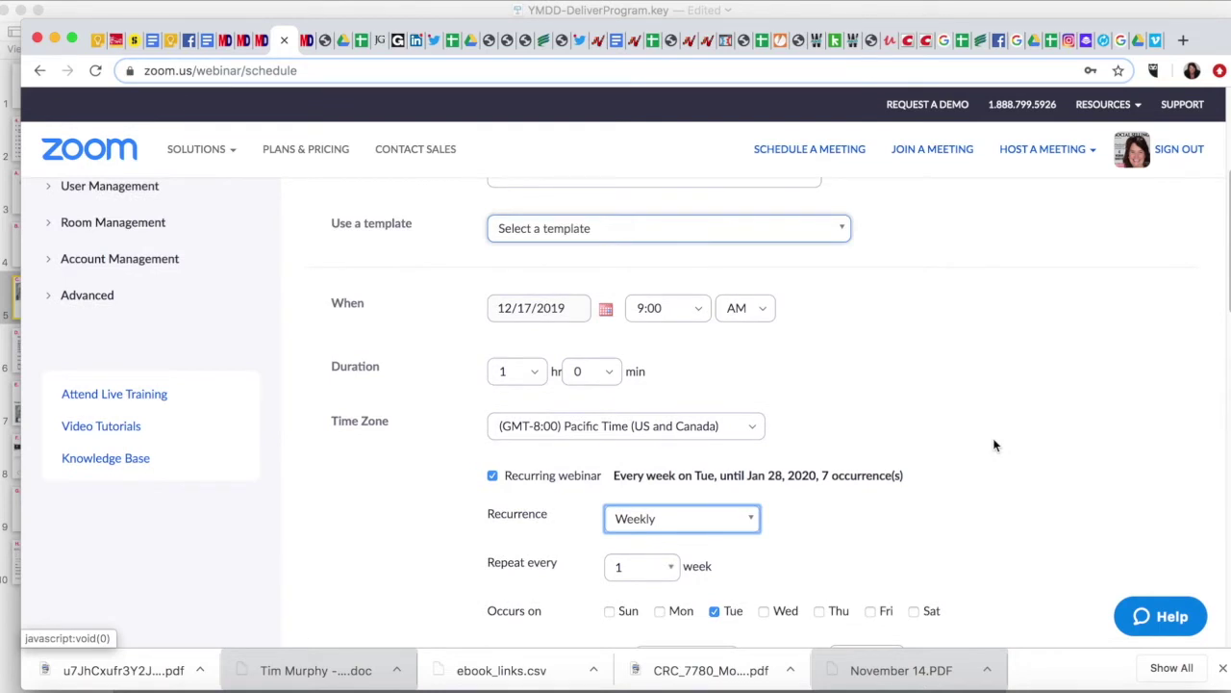
scroll(995, 445, "down", 2)
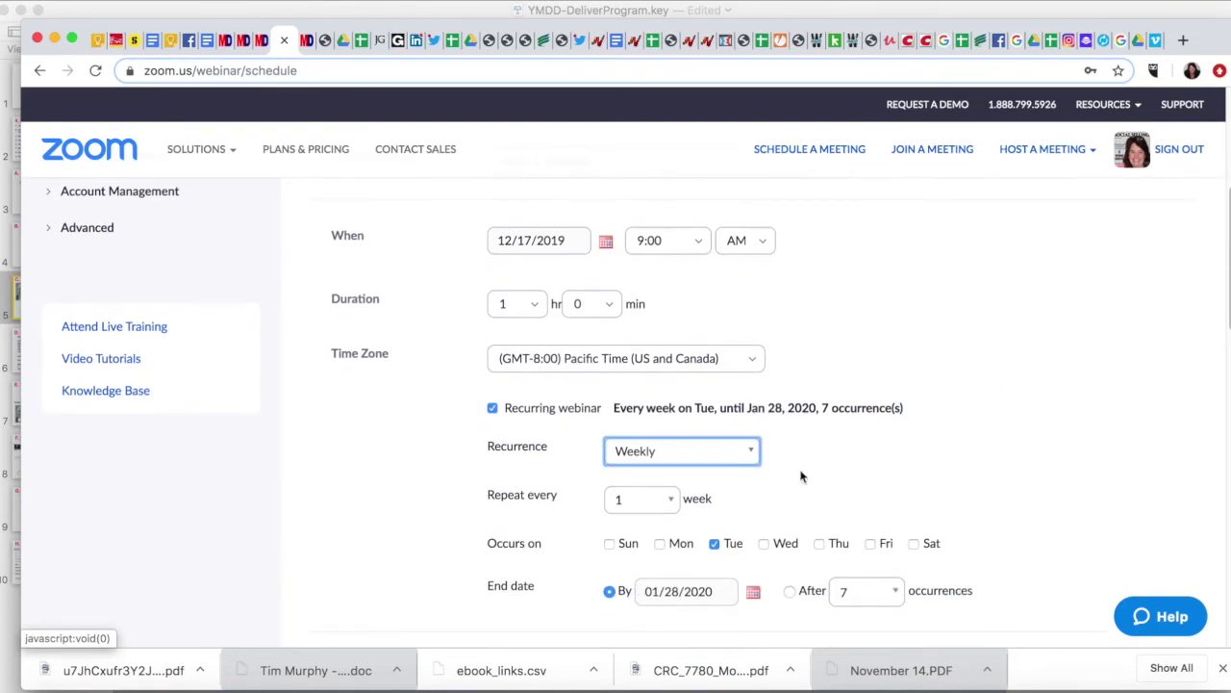
left_click(673, 502)
scroll(619, 568, "down", 3)
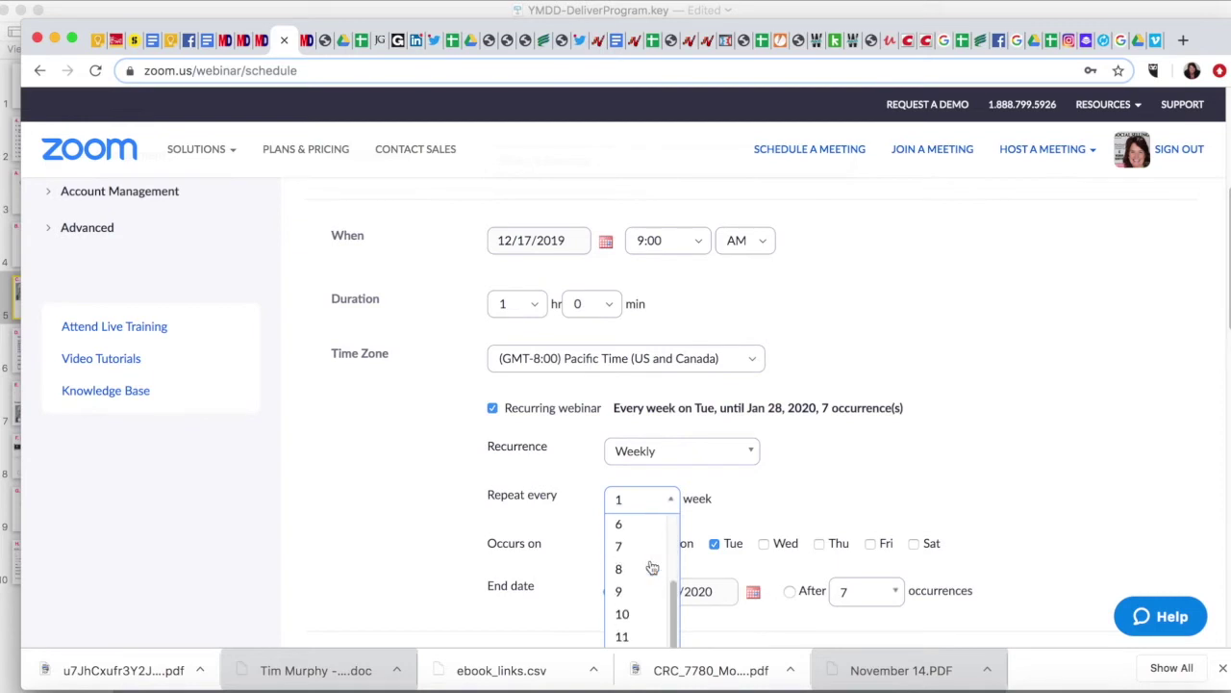
scroll(640, 642, "down", 3)
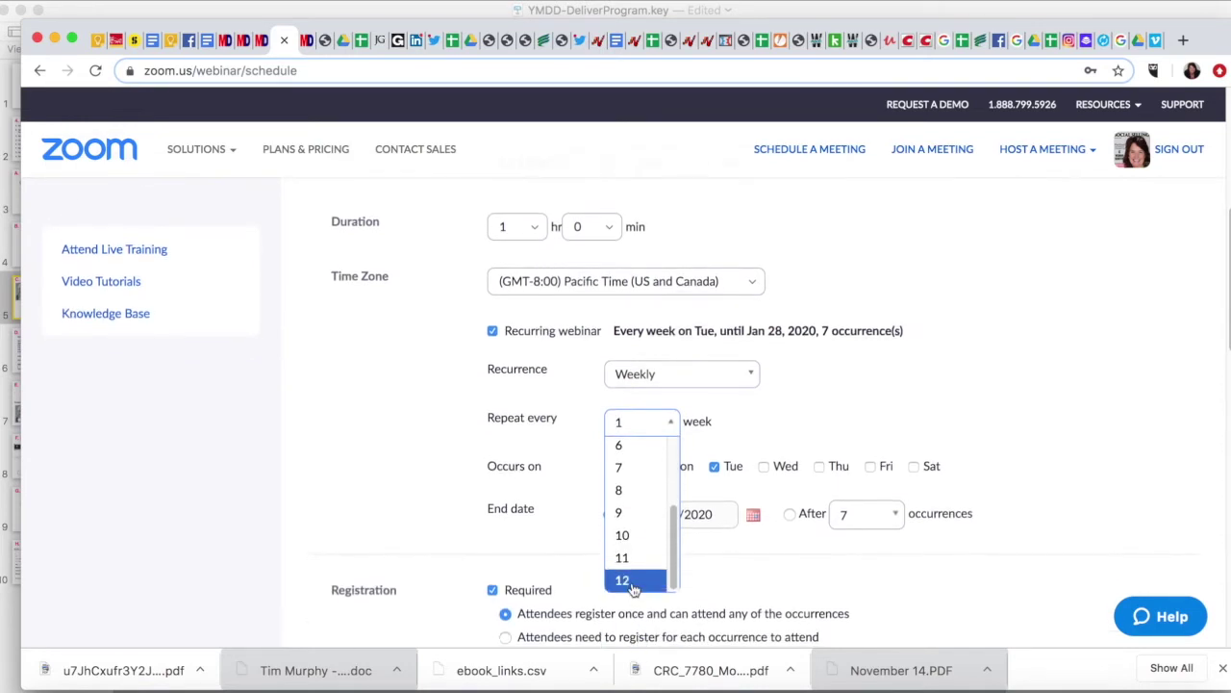
left_click(634, 582)
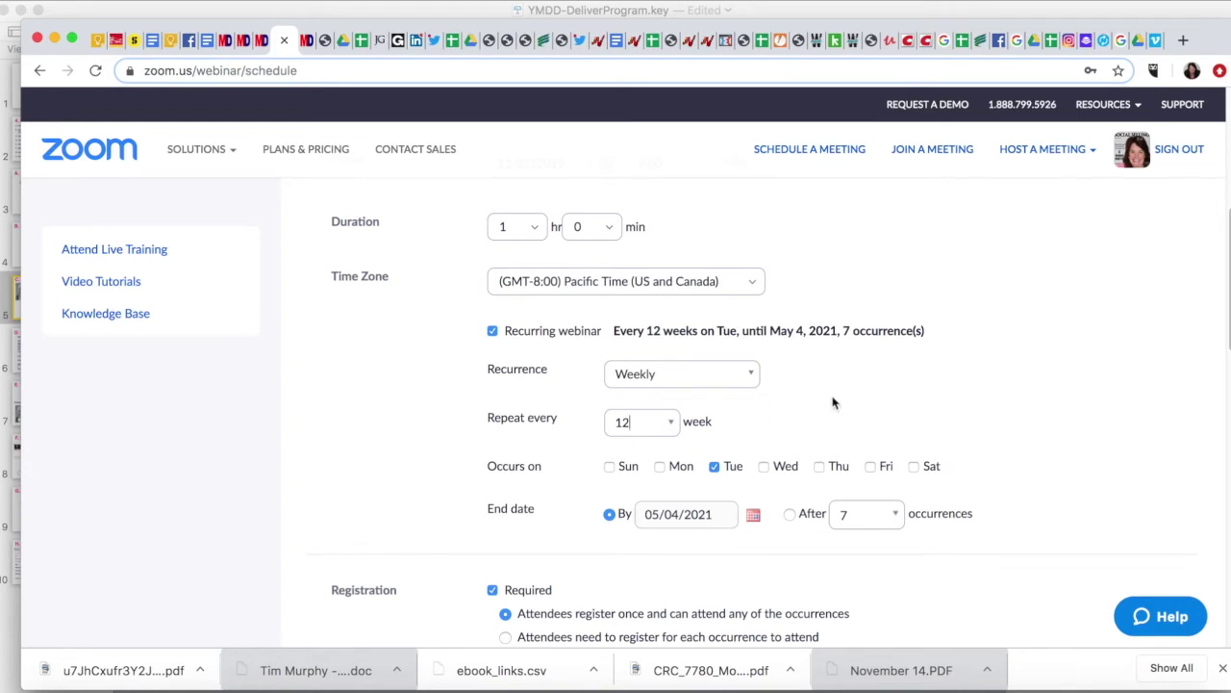
- Change the repeat interval of the recurring webinar to every 1 week
scroll(751, 568, "down", 2)
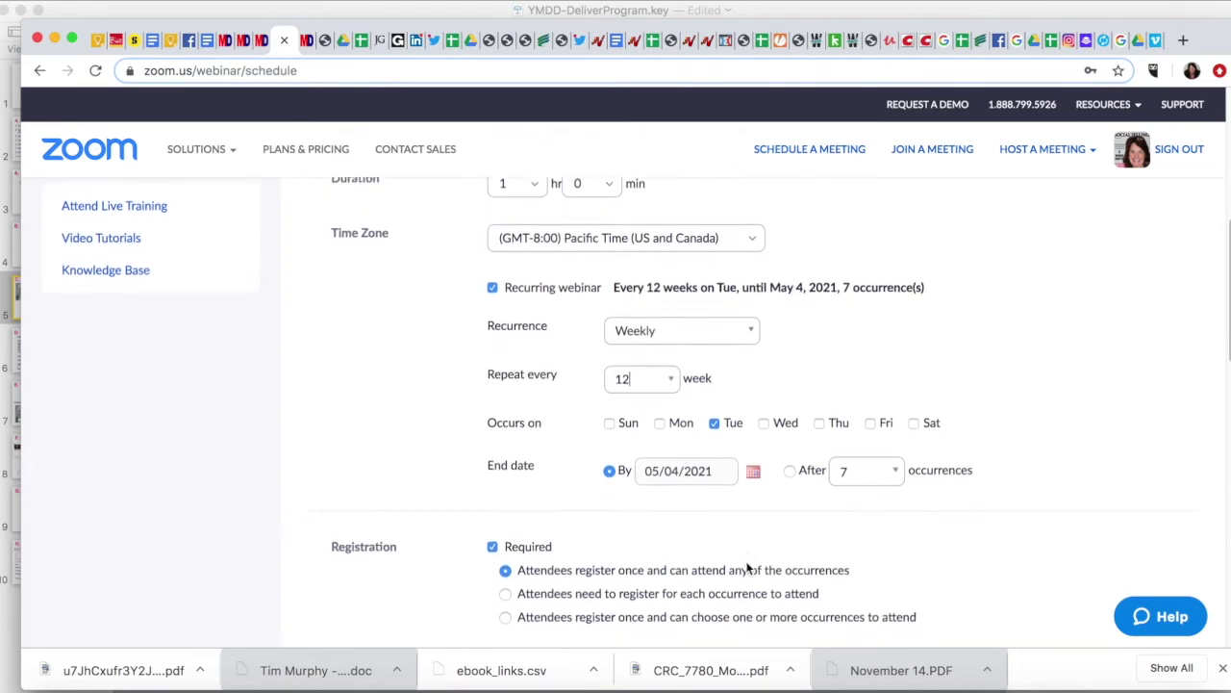
scroll(748, 569, "down", 2)
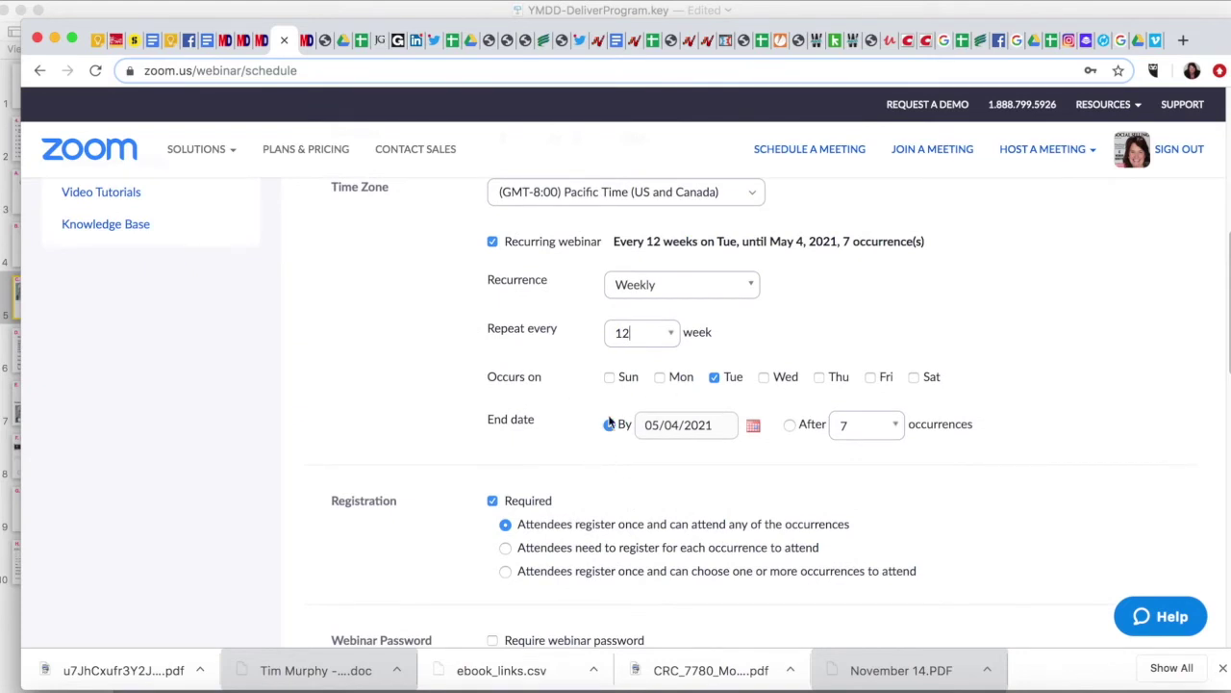
left_click_drag(637, 334, 575, 334)
left_click(677, 333)
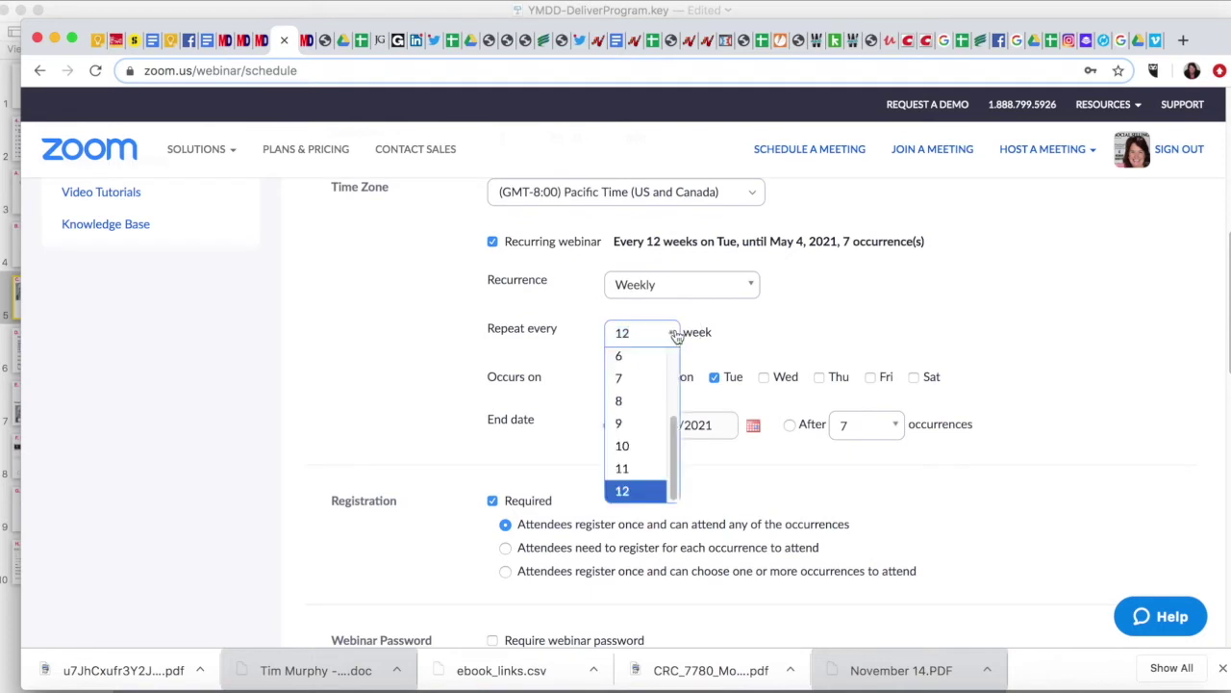
scroll(624, 409, "up", 3)
left_click(624, 360)
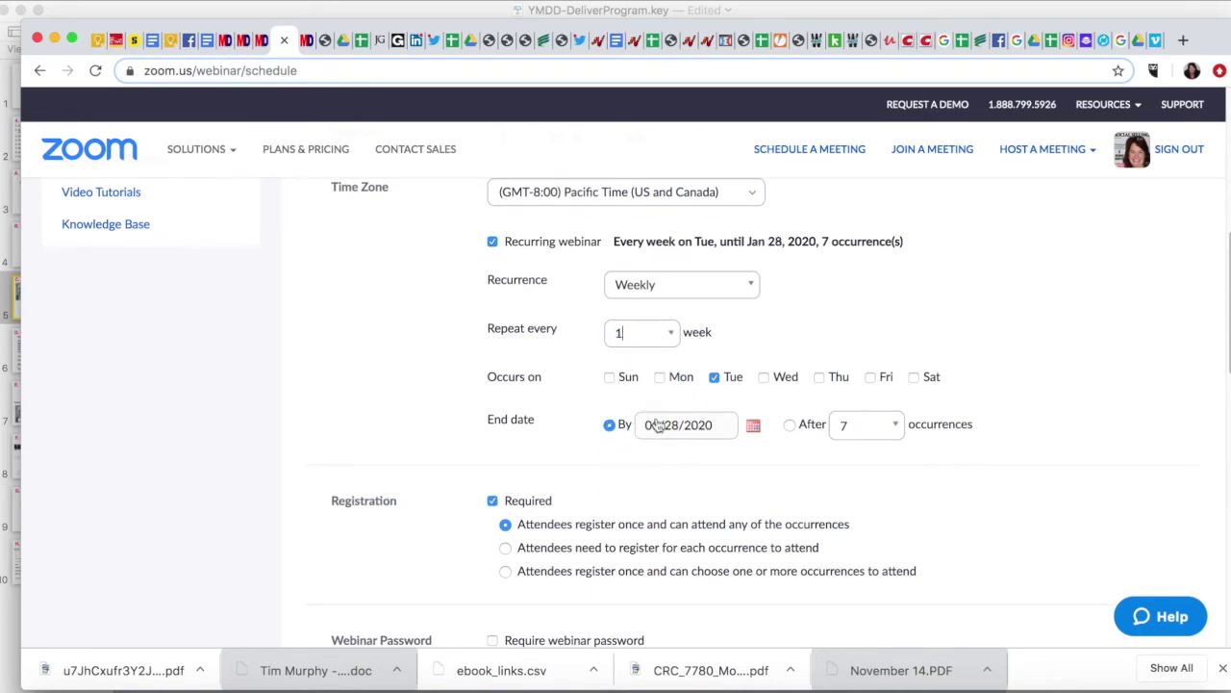
scroll(919, 311, "up", 1)
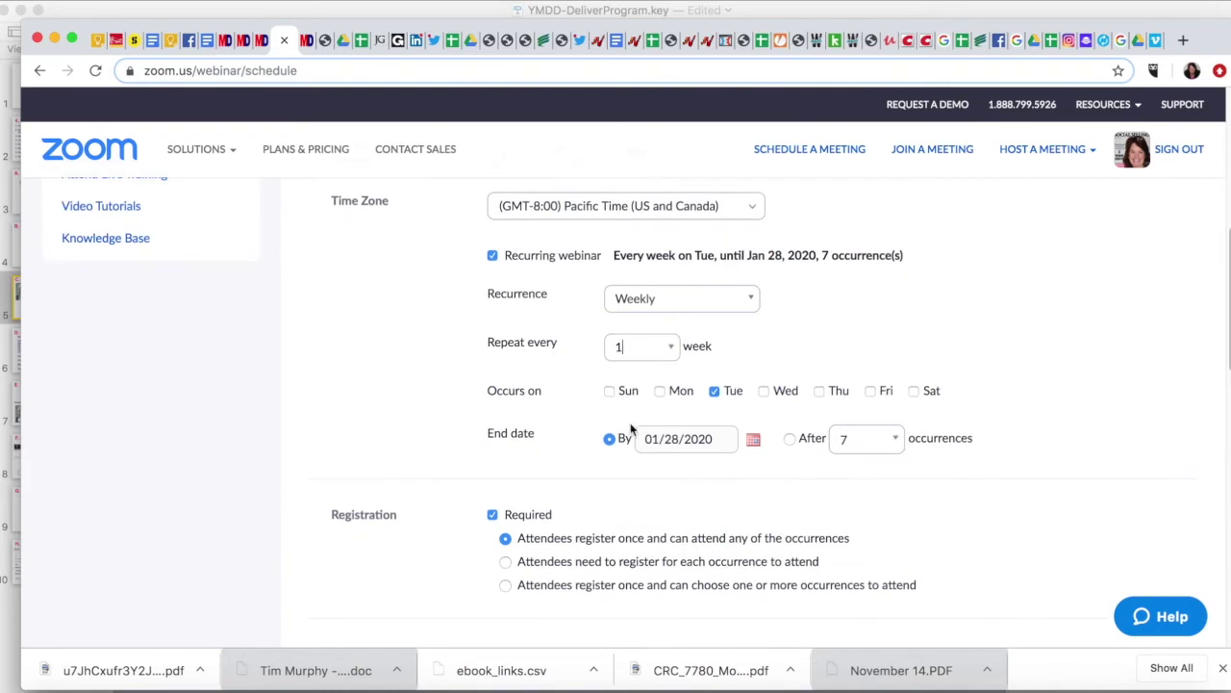
- Set the weekly recurring webinar to end after 12 occurrences
left_click(790, 439)
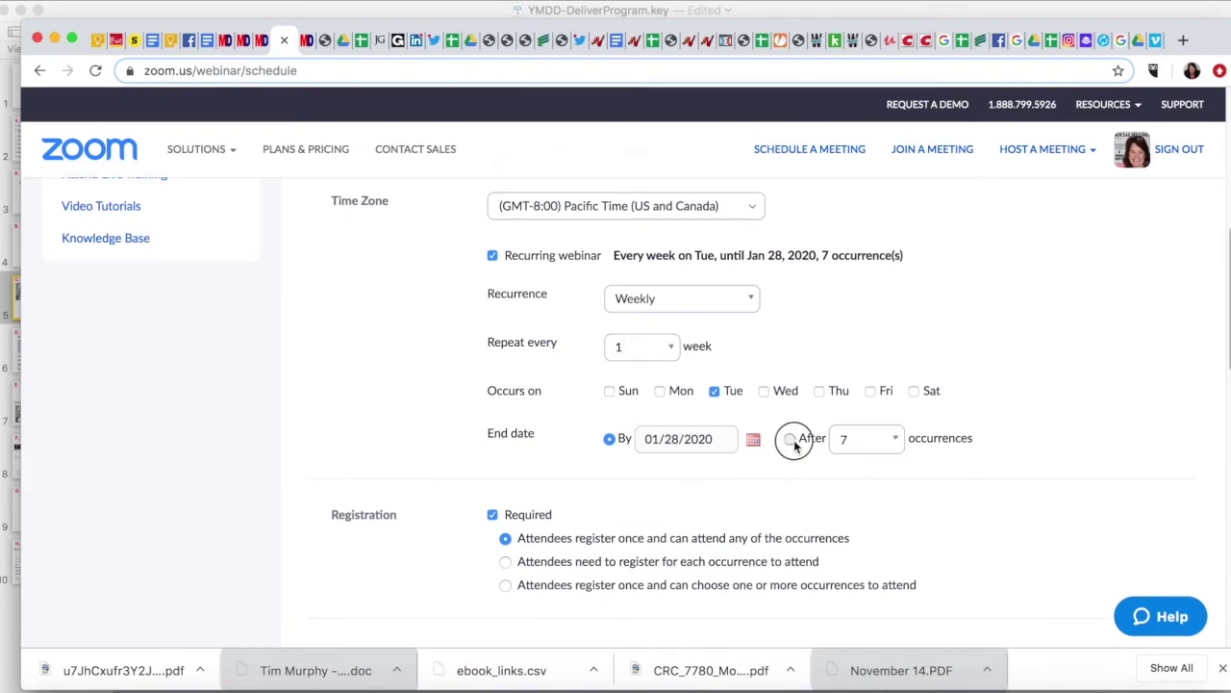
left_click(895, 442)
scroll(874, 617, "down", 5)
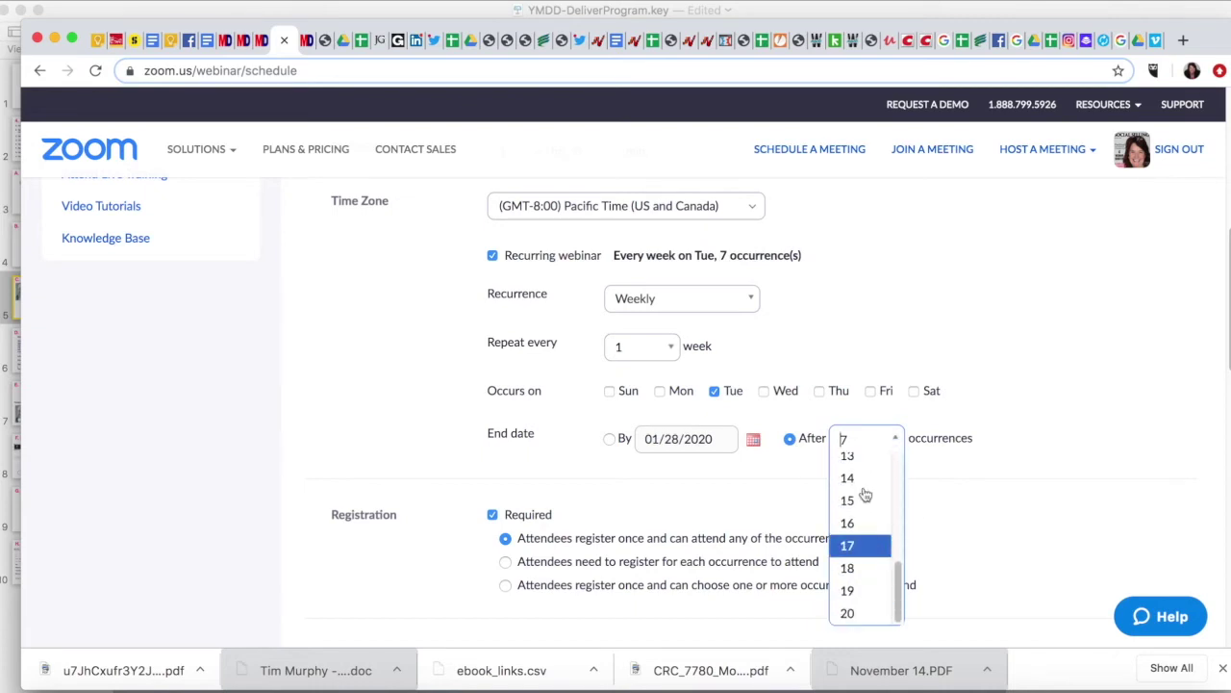
scroll(863, 465, "up", 2)
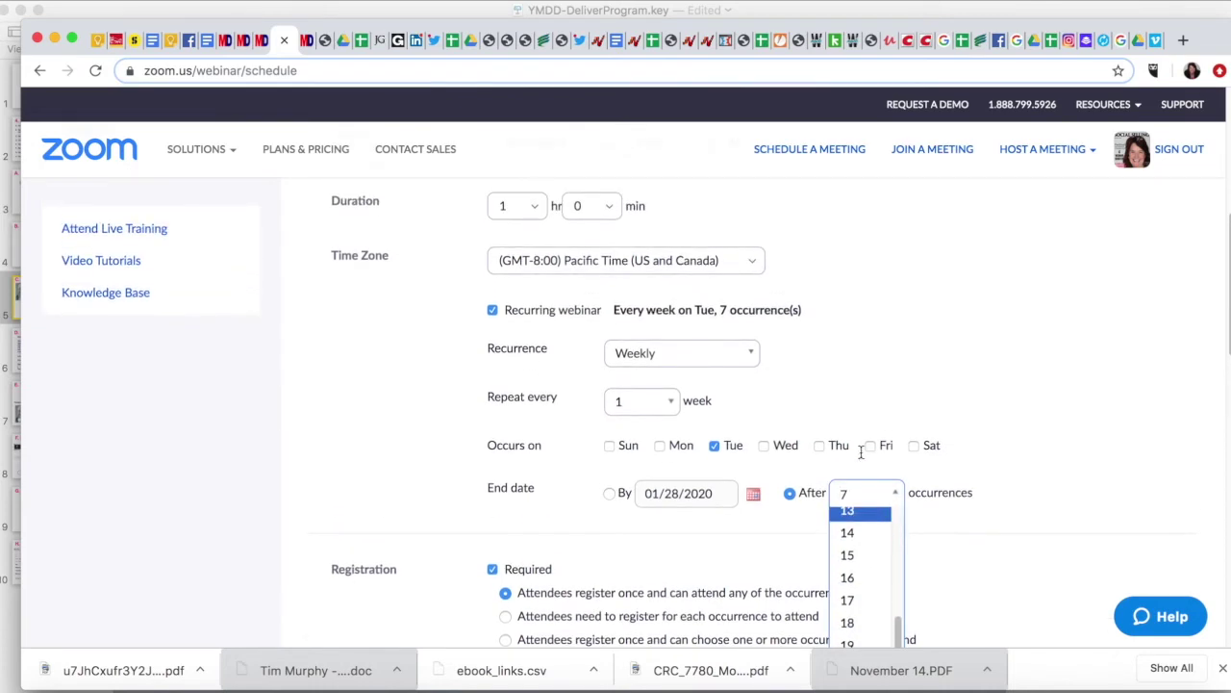
left_click(865, 532)
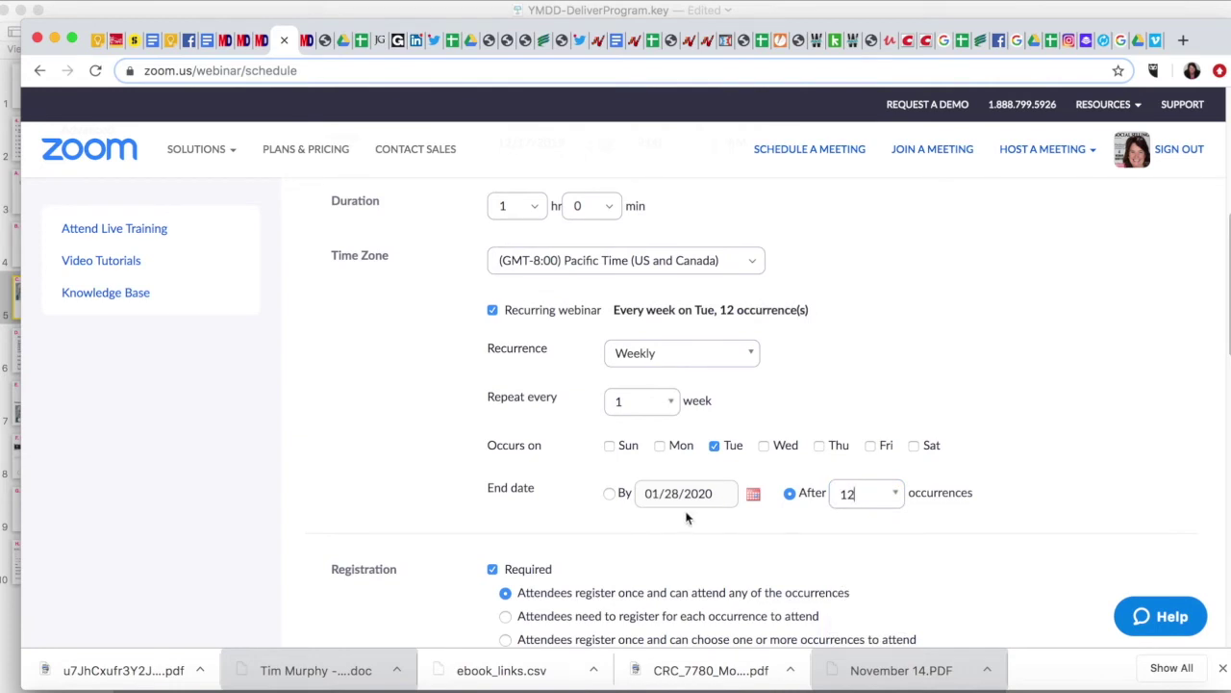
- Review the webinar's recurrence, registration, password, video, audio and webinar options down to the alternative hosts
scroll(660, 522, "down", 5)
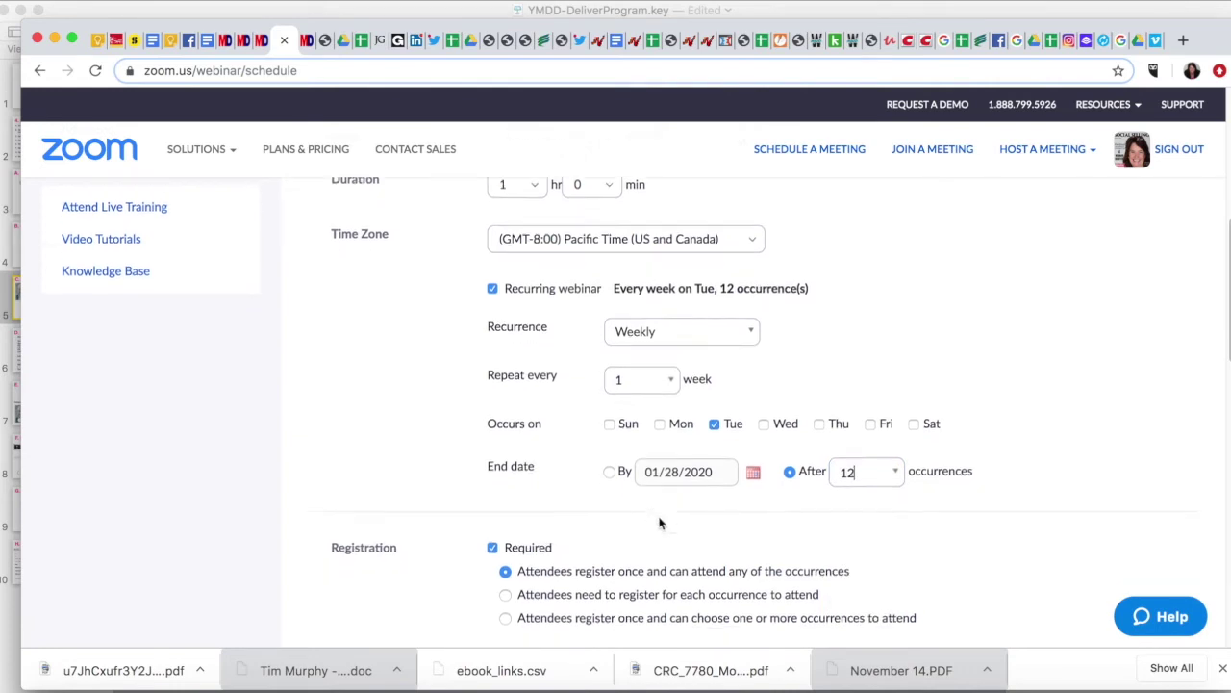
scroll(660, 522, "down", 2)
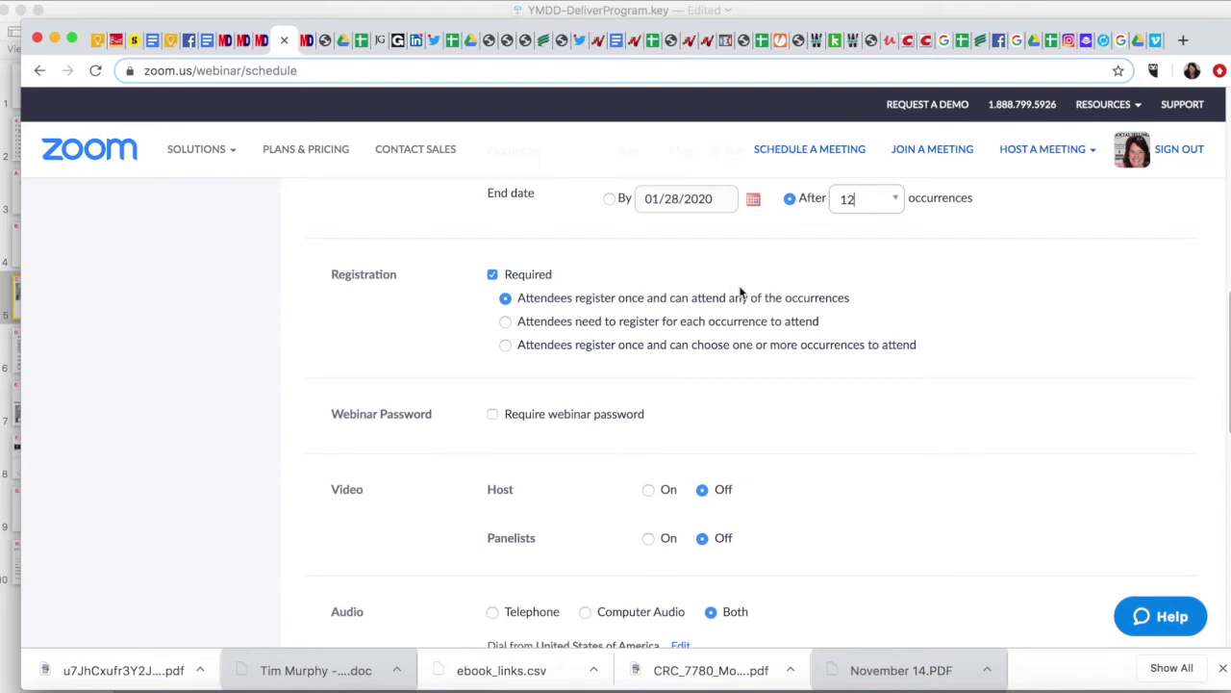
scroll(891, 308, "up", 2)
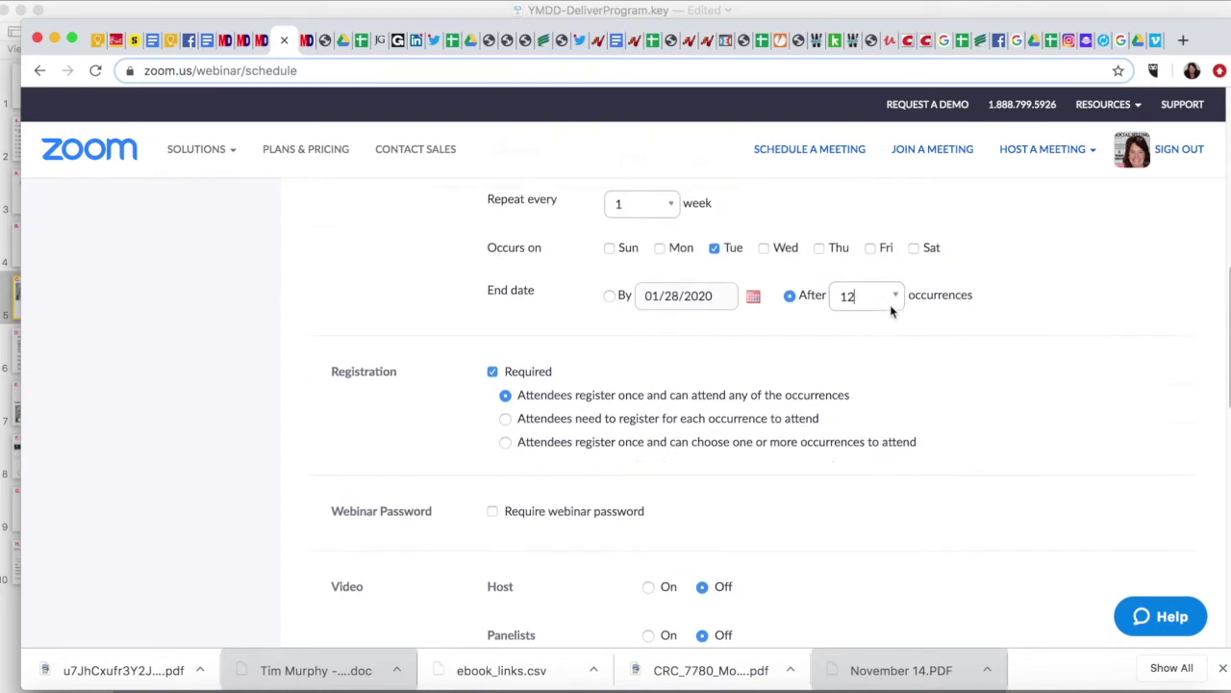
scroll(890, 304, "up", 5)
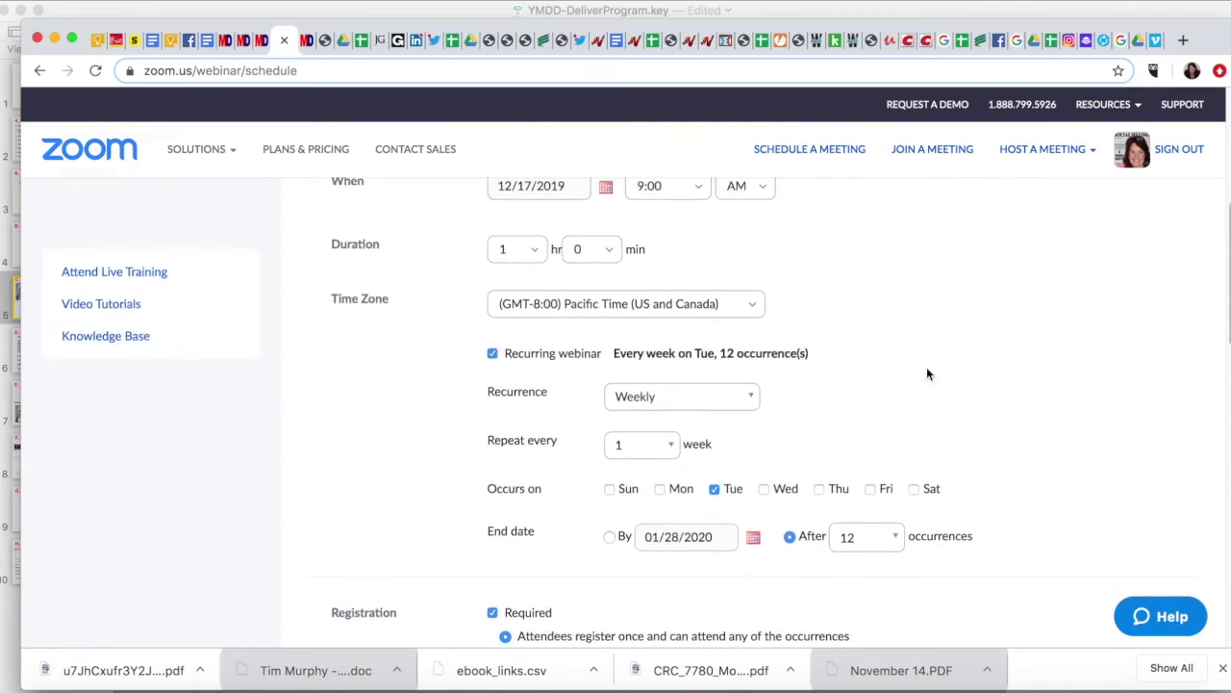
scroll(928, 374, "down", 9)
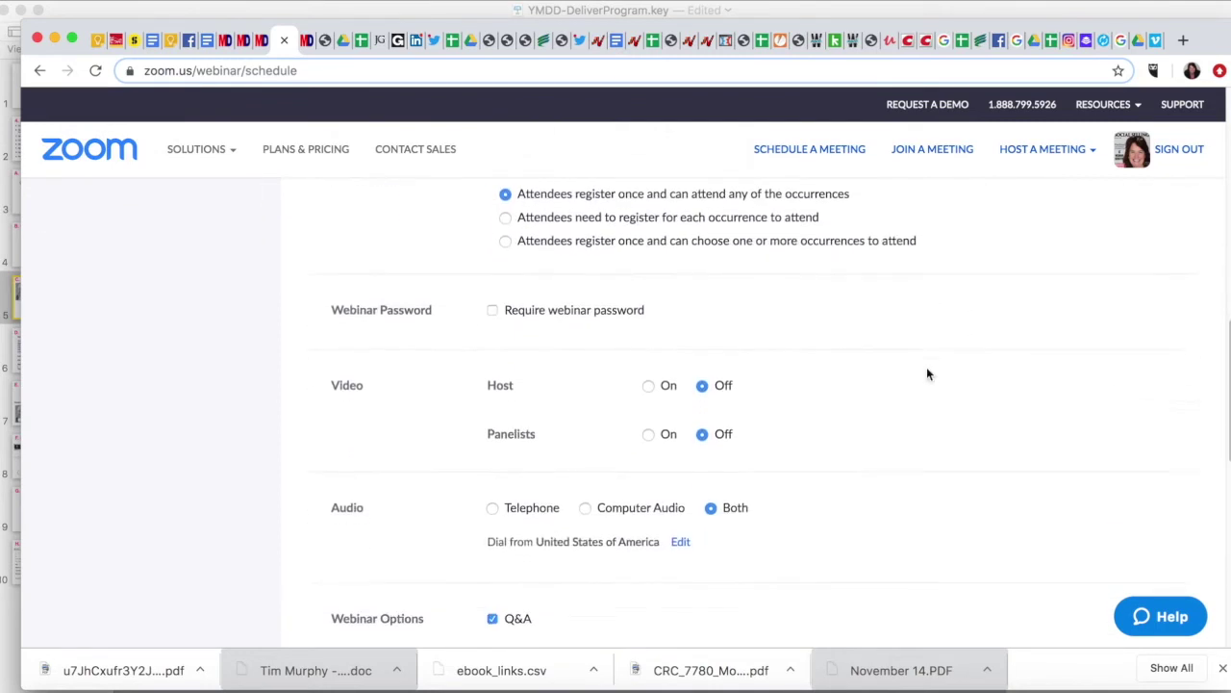
scroll(929, 374, "down", 3)
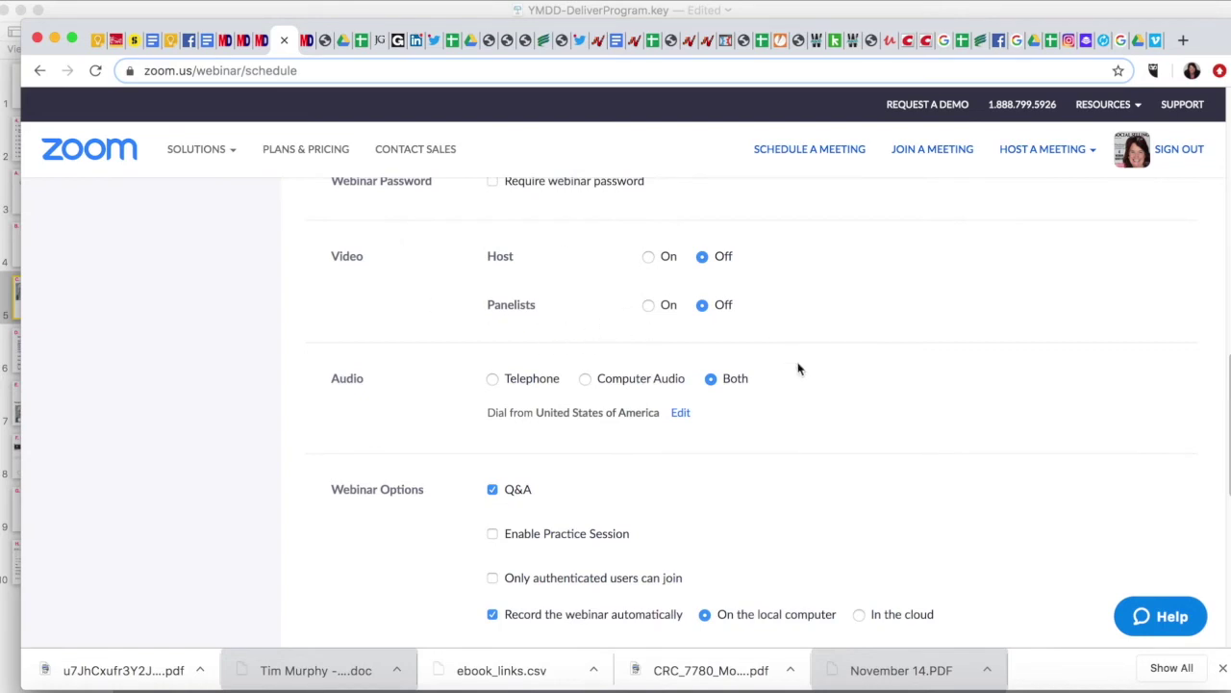
scroll(818, 394, "down", 1)
scroll(735, 355, "down", 2)
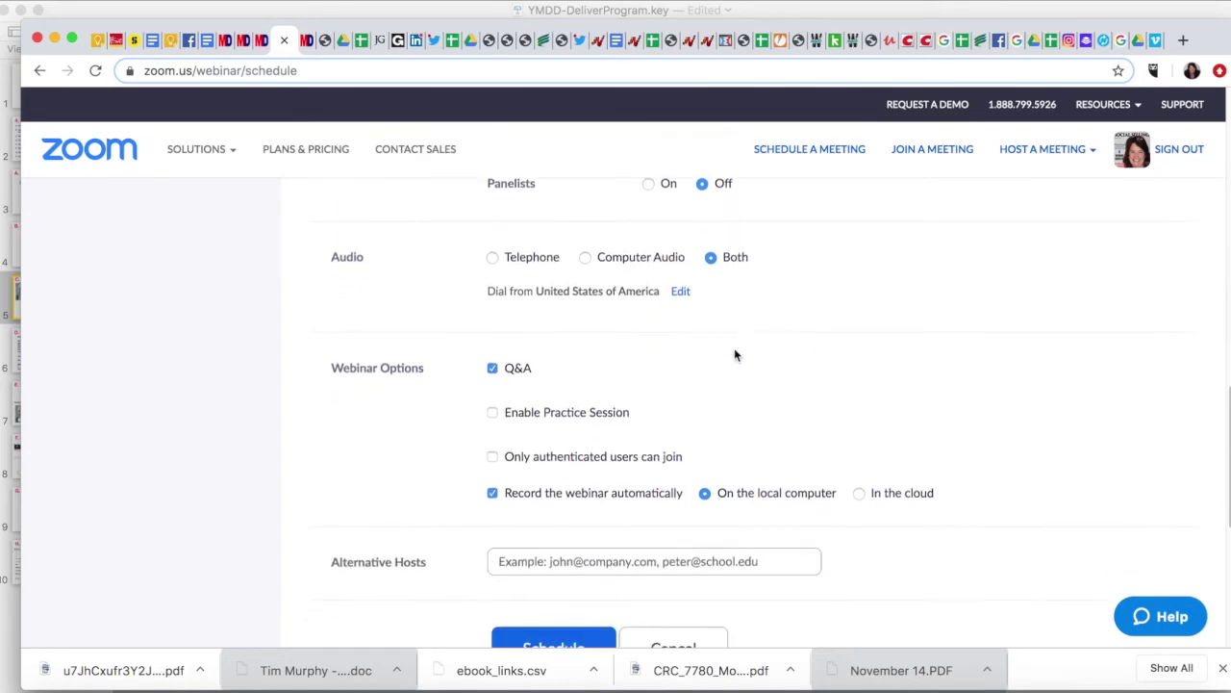
scroll(735, 355, "down", 2)
scroll(408, 403, "down", 1)
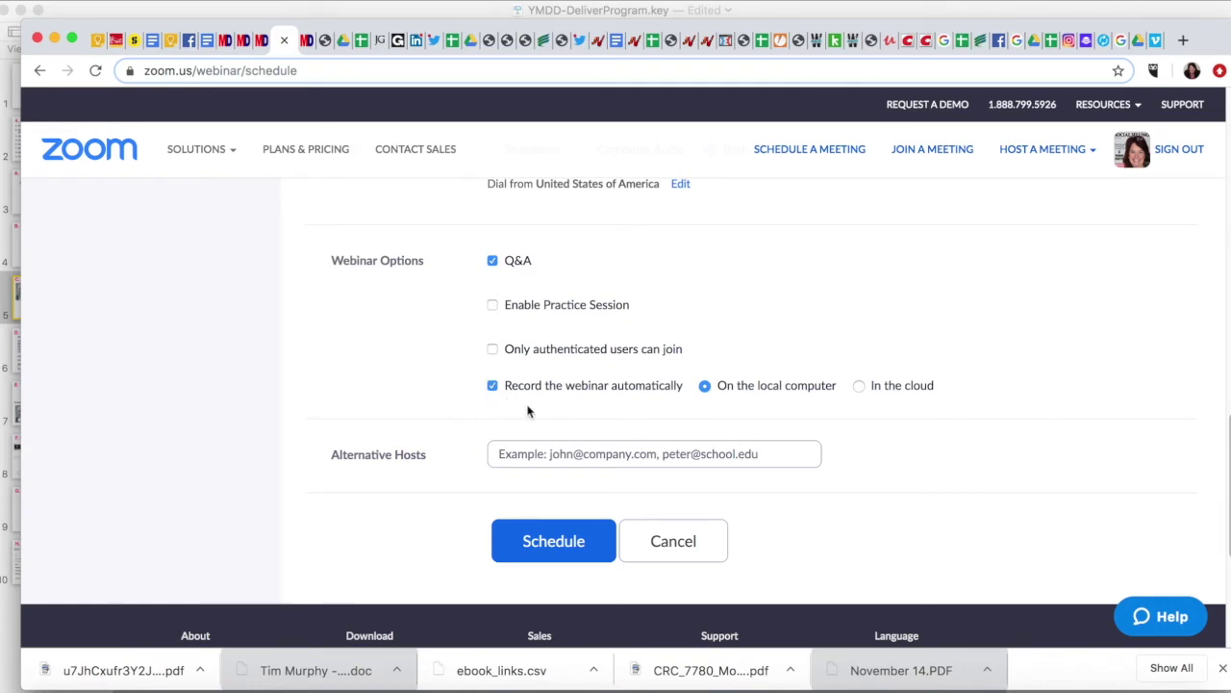
- Turn automatic recording of the webinar off and back on
left_click(492, 387)
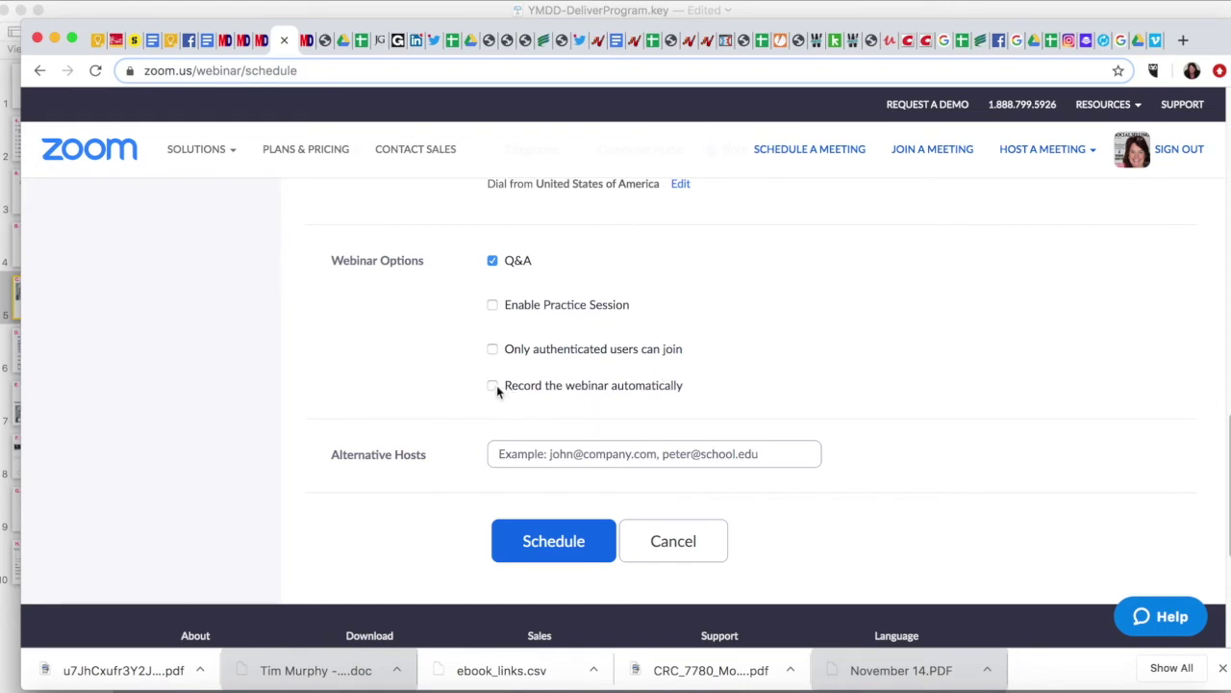
left_click(492, 385)
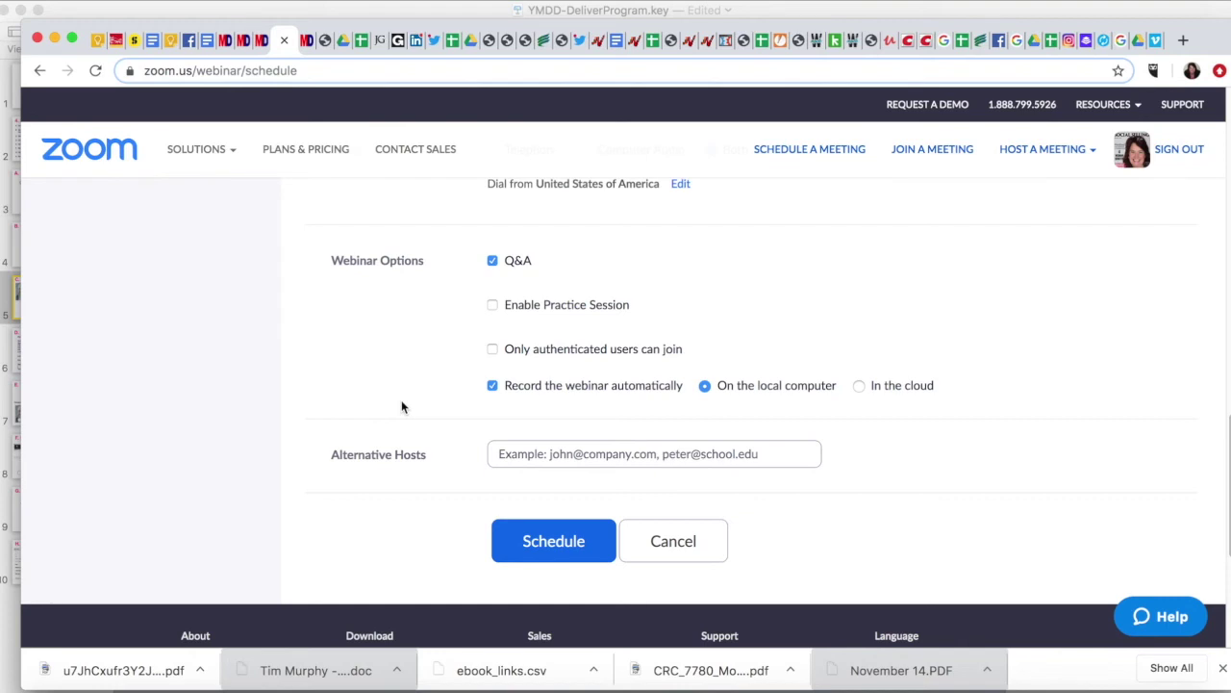
- Look over the entire webinar form again, from the description and start time to the recording options
scroll(402, 407, "up", 10)
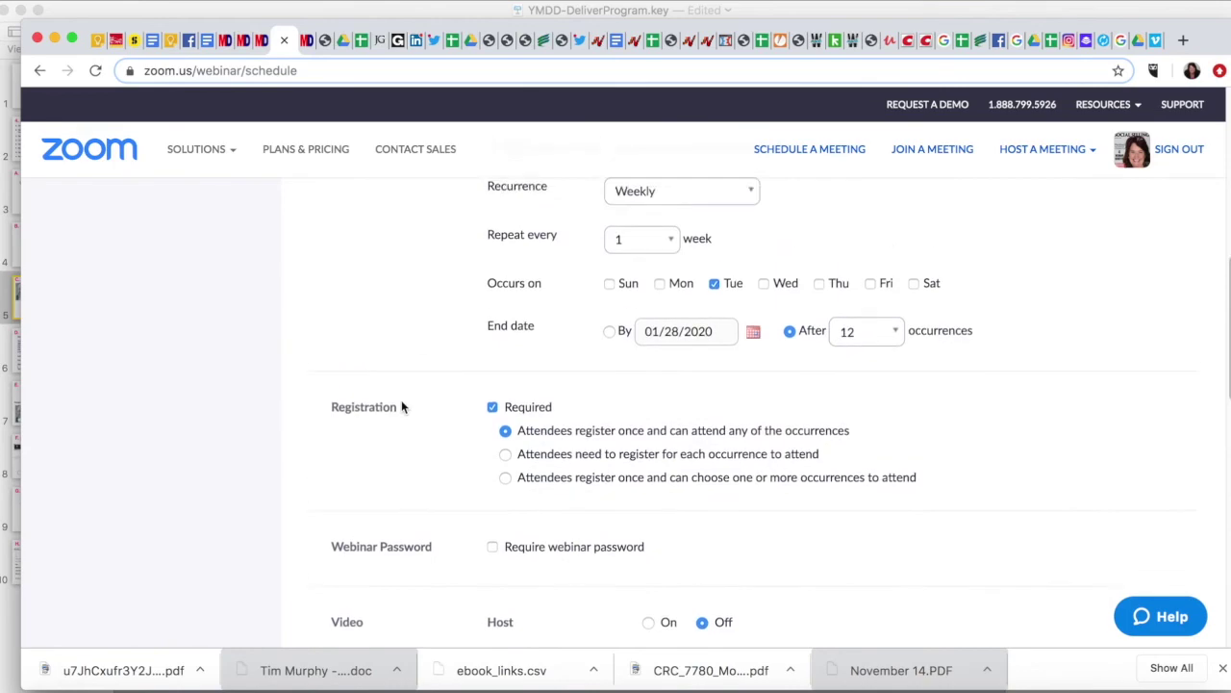
scroll(702, 484, "up", 3)
scroll(799, 487, "down", 2)
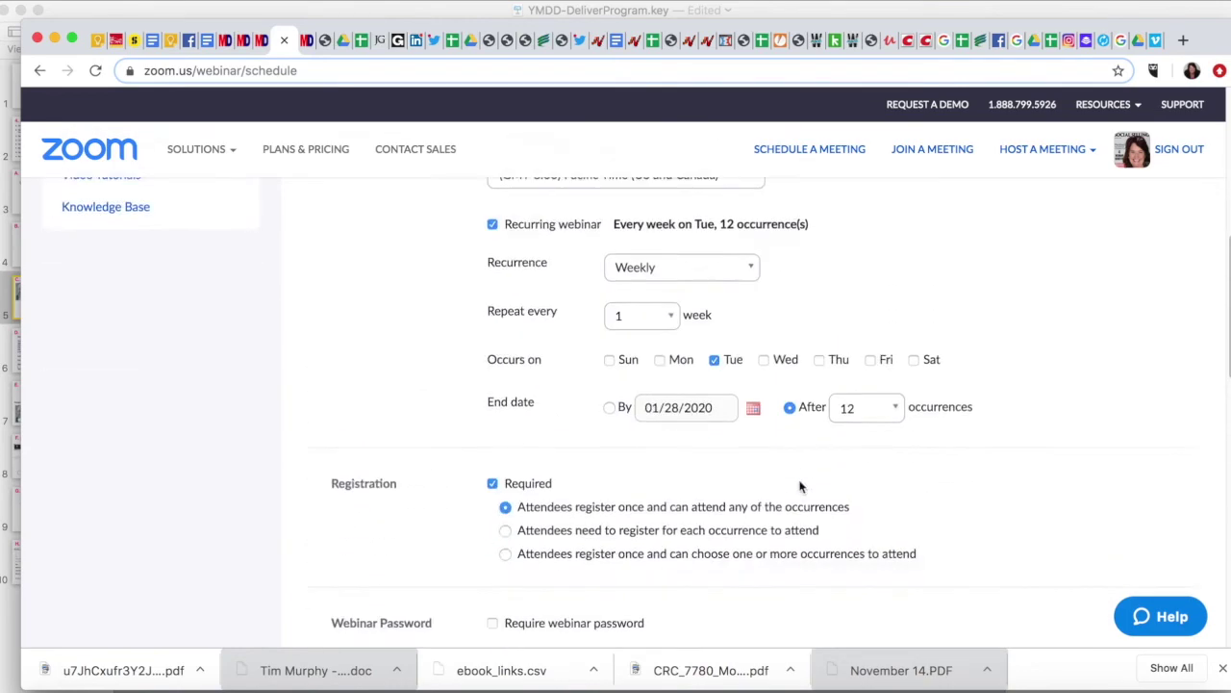
scroll(800, 487, "down", 15)
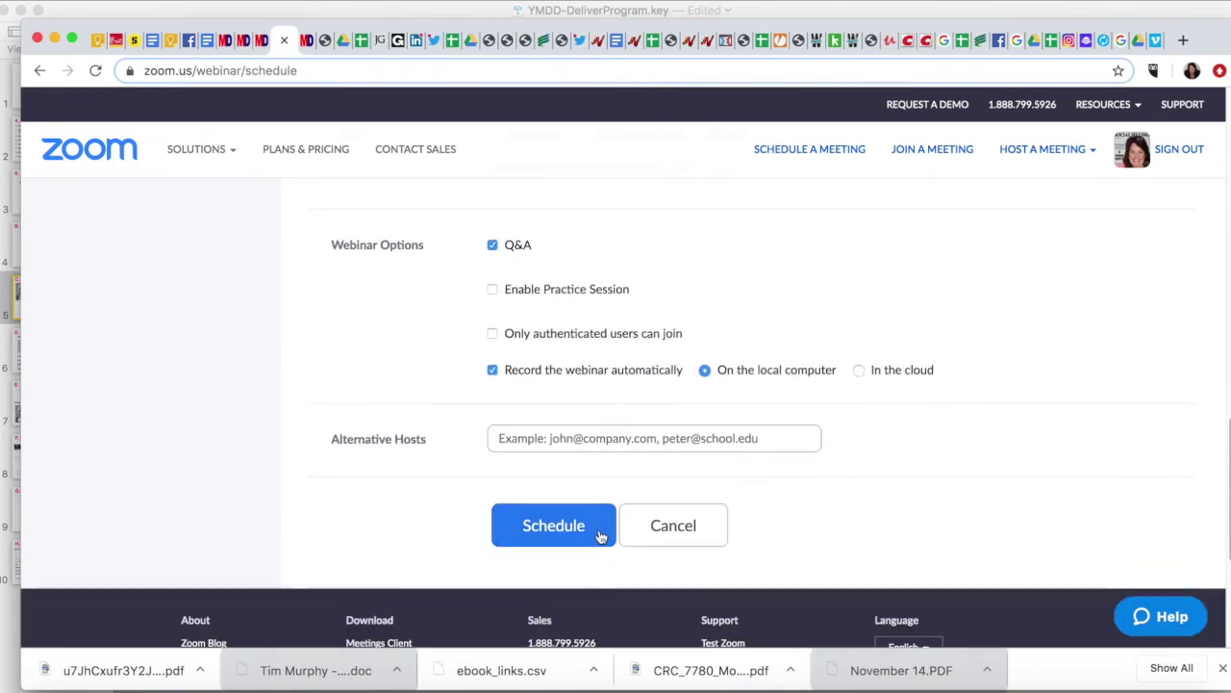
scroll(917, 453, "up", 4)
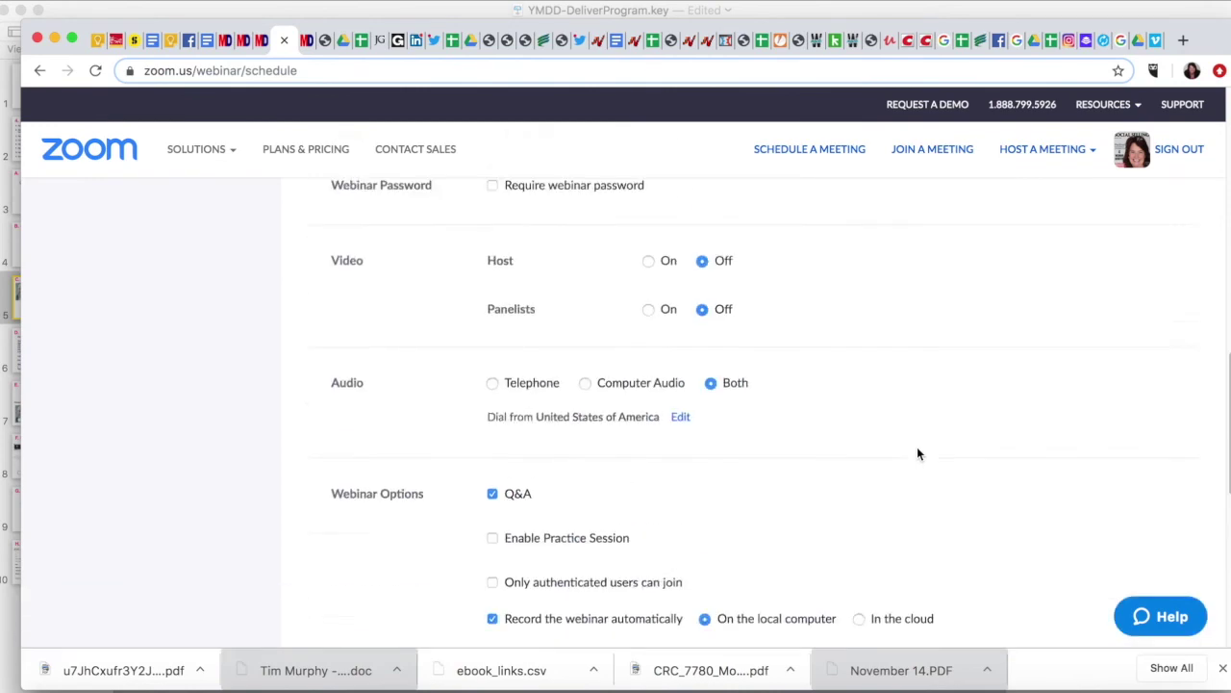
scroll(918, 453, "up", 12)
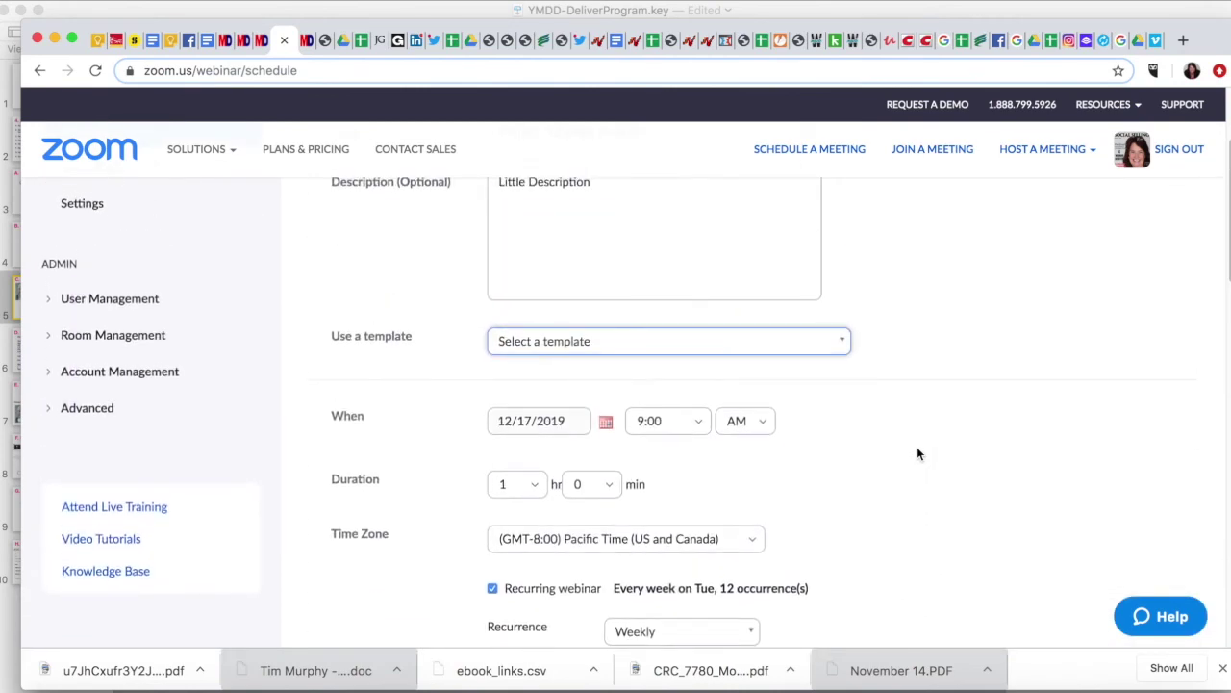
scroll(917, 453, "up", 4)
scroll(917, 453, "down", 13)
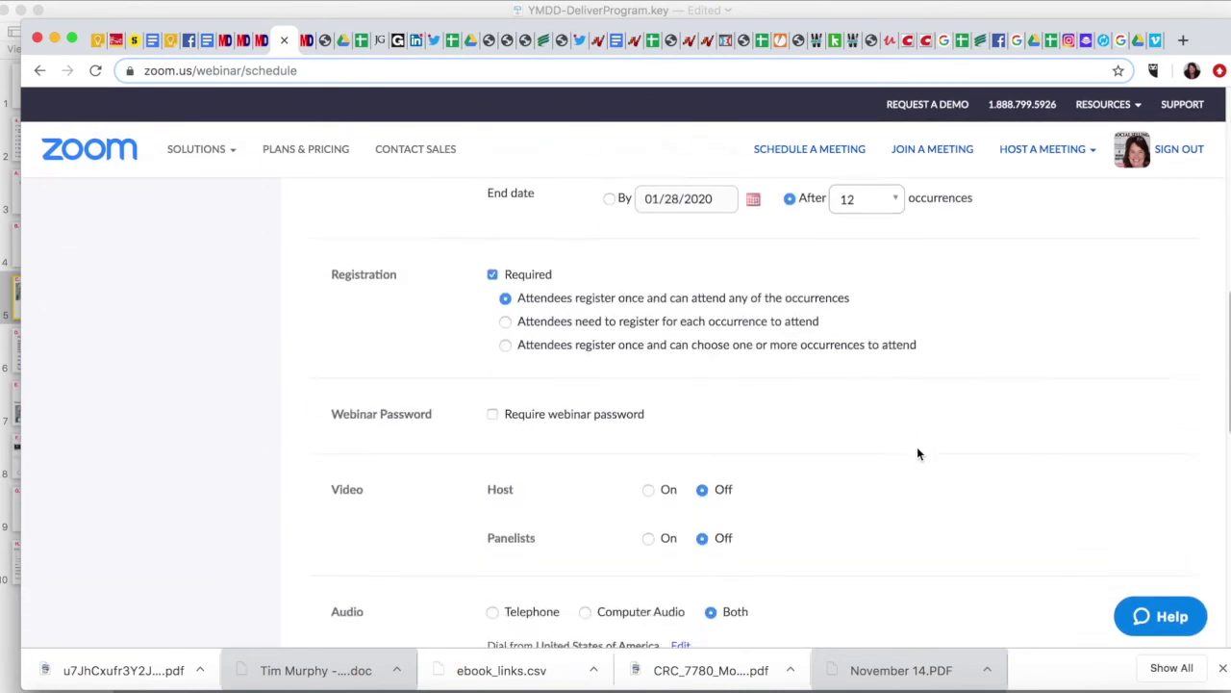
scroll(917, 453, "down", 6)
scroll(1016, 494, "down", 2)
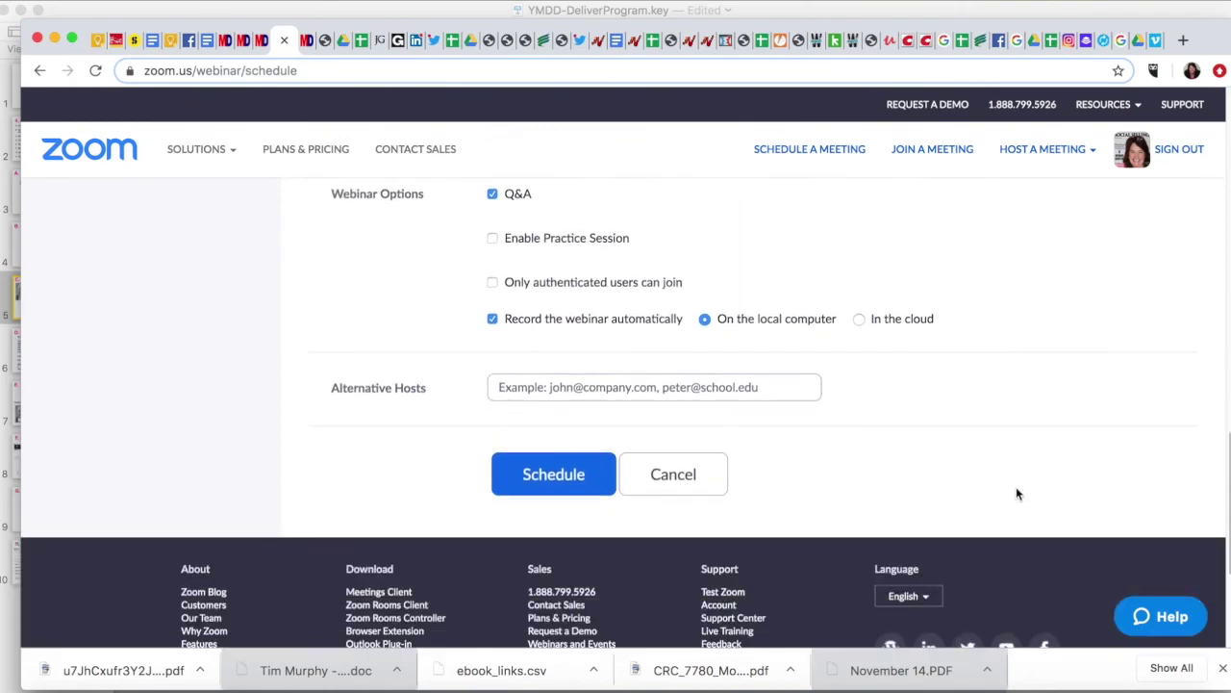
- Turn off the Recurring webinar option so the webinar is a single session
scroll(1016, 494, "up", 10)
scroll(1017, 494, "down", 6)
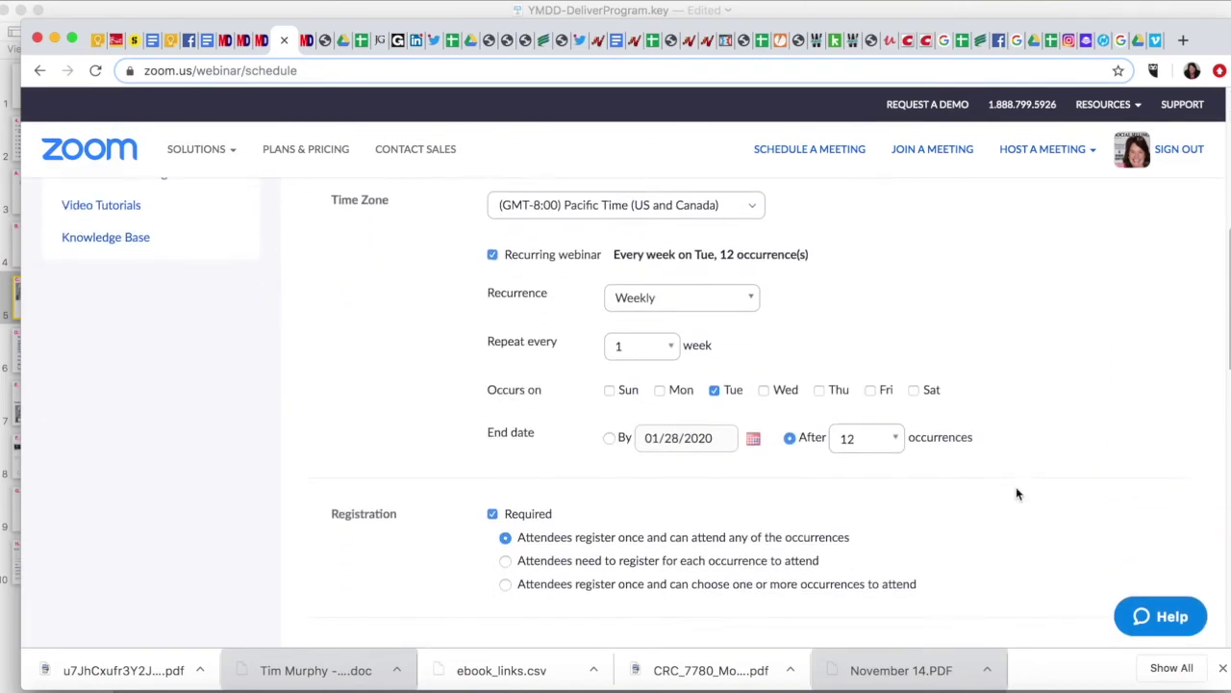
scroll(1017, 494, "down", 1)
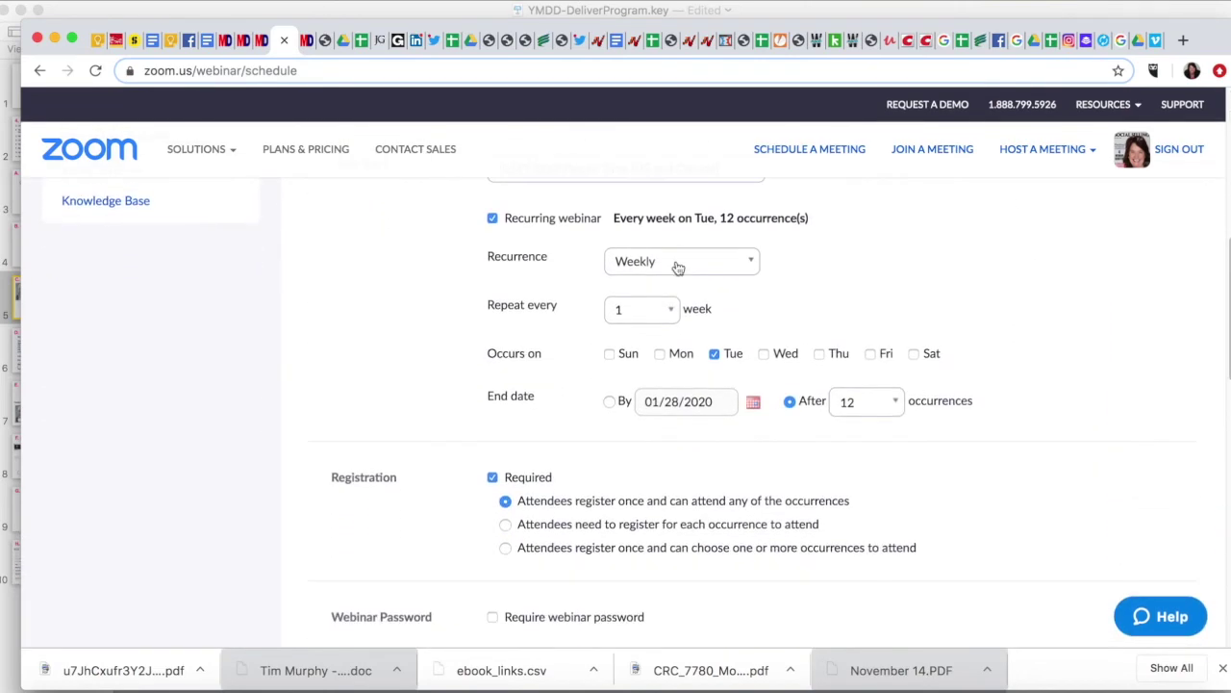
left_click(492, 219)
- Turn off automatic recording in the webinar options and schedule the webinar
scroll(860, 305, "up", 3)
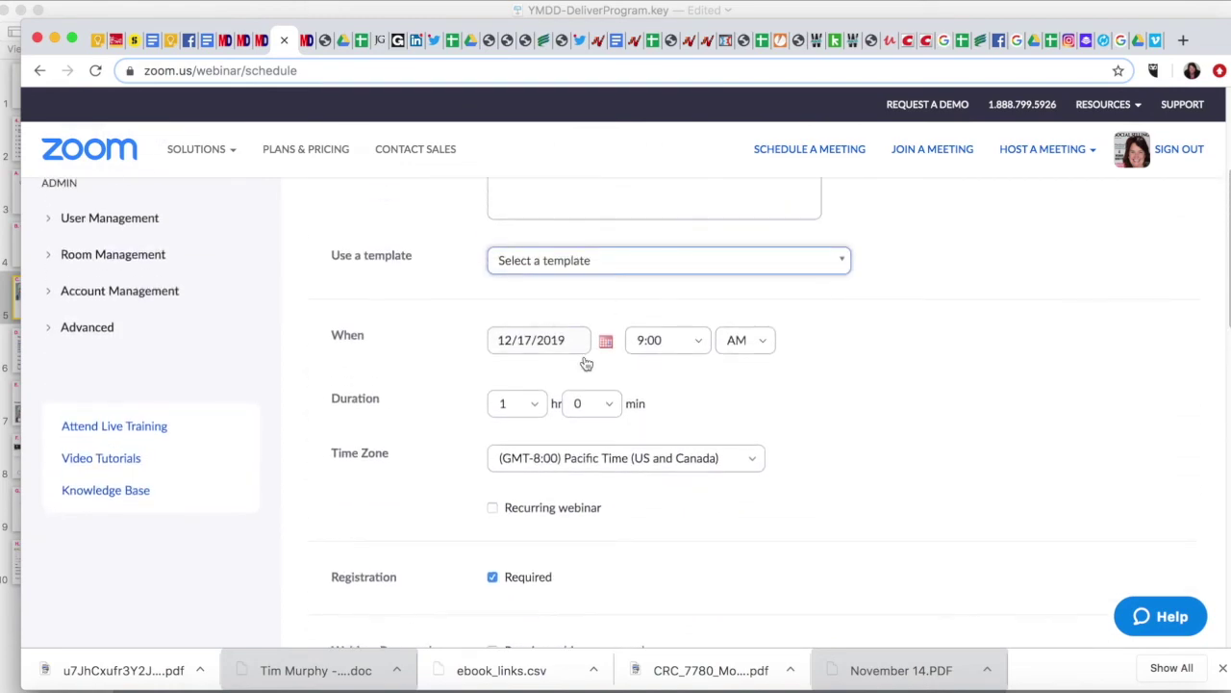
scroll(893, 336, "up", 6)
scroll(954, 489, "down", 10)
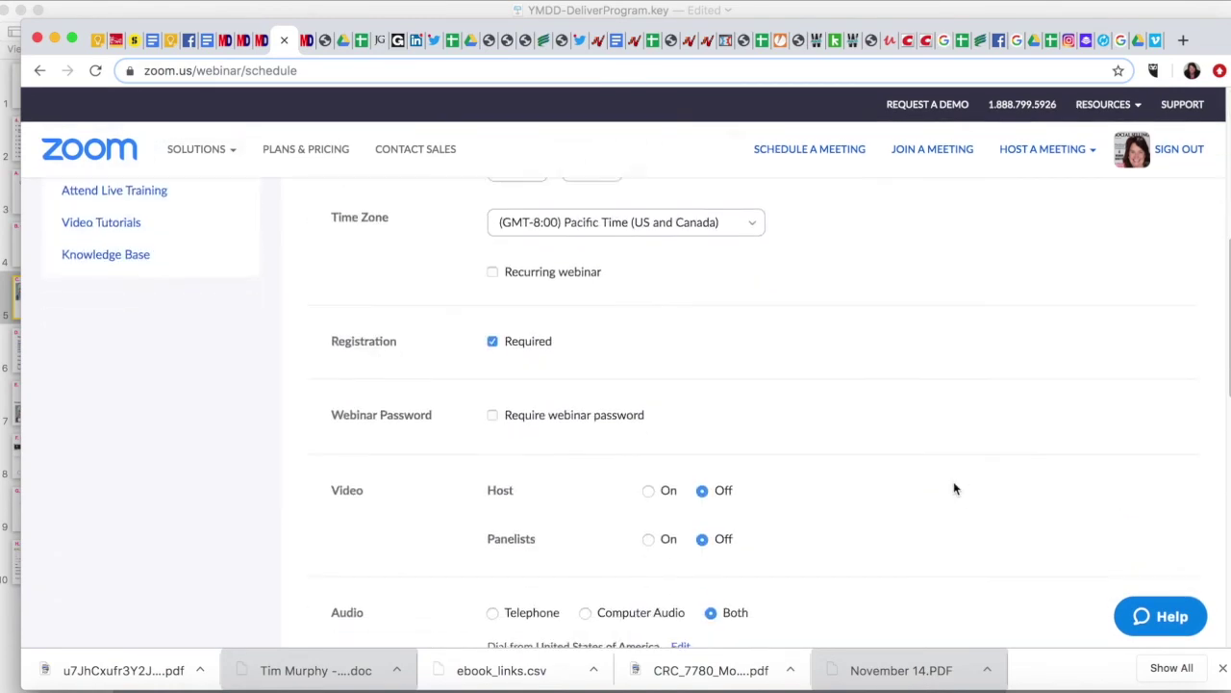
scroll(954, 489, "down", 3)
scroll(954, 489, "down", 5)
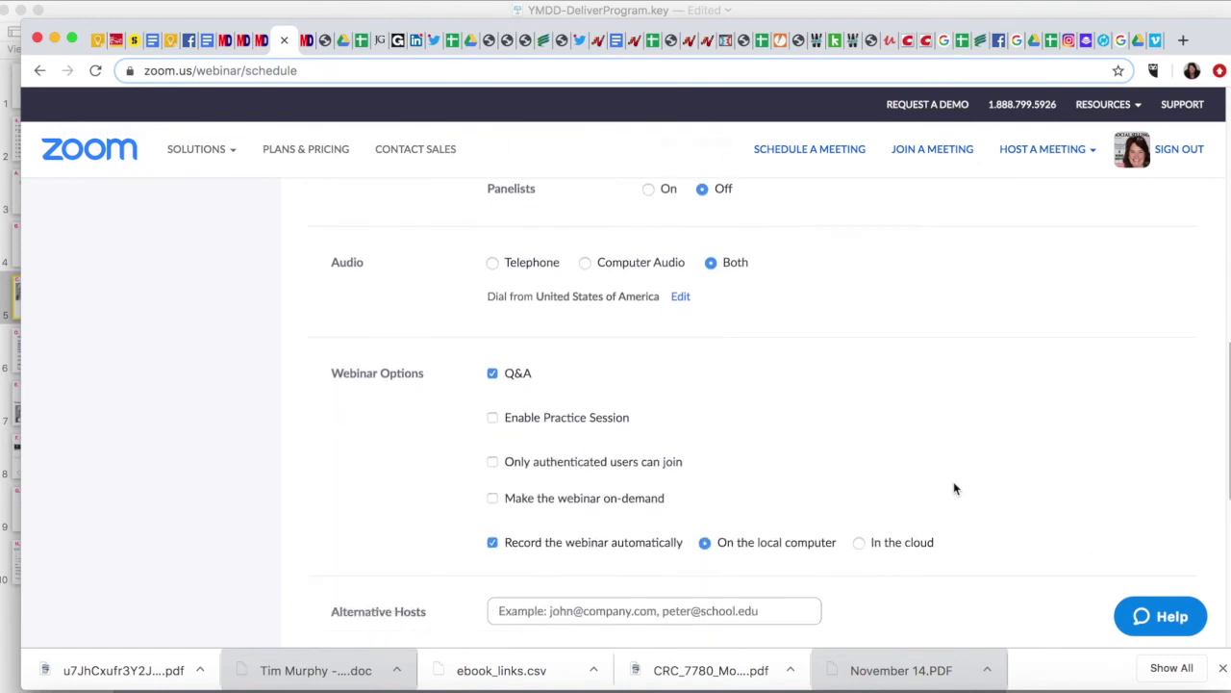
scroll(954, 488, "down", 3)
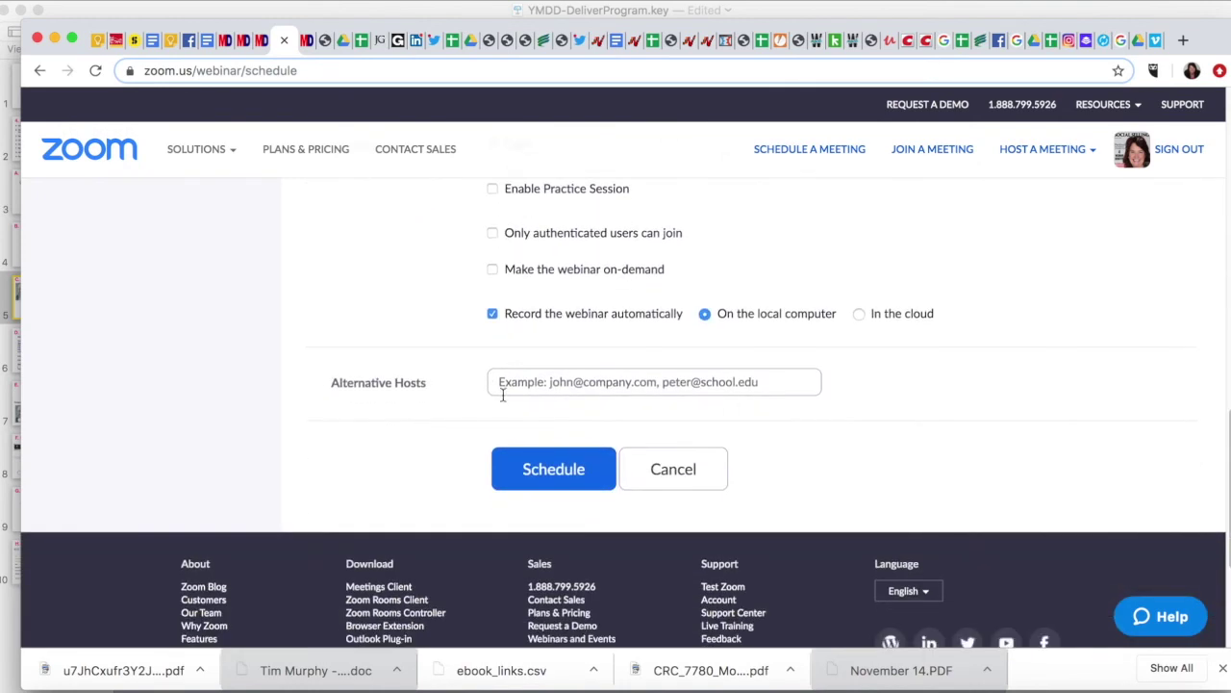
left_click(492, 315)
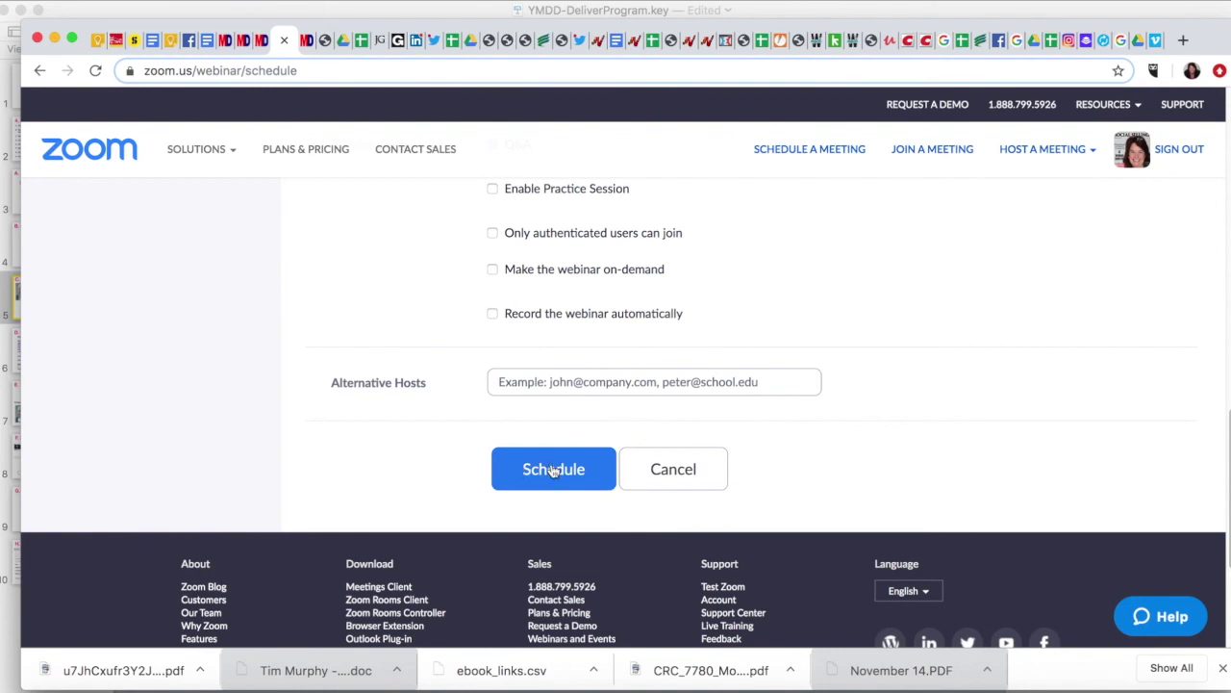
left_click(554, 470)
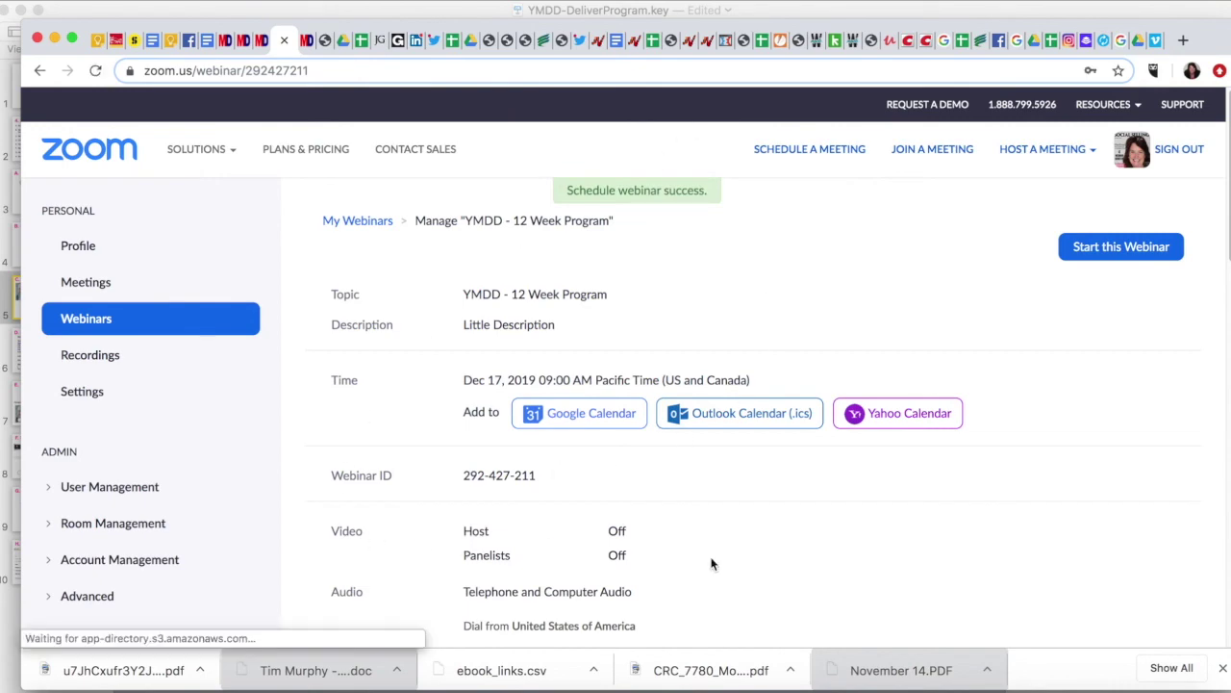
- Select the Registration URL in the scheduled webinar's attendee invitation details
scroll(785, 577, "down", 8)
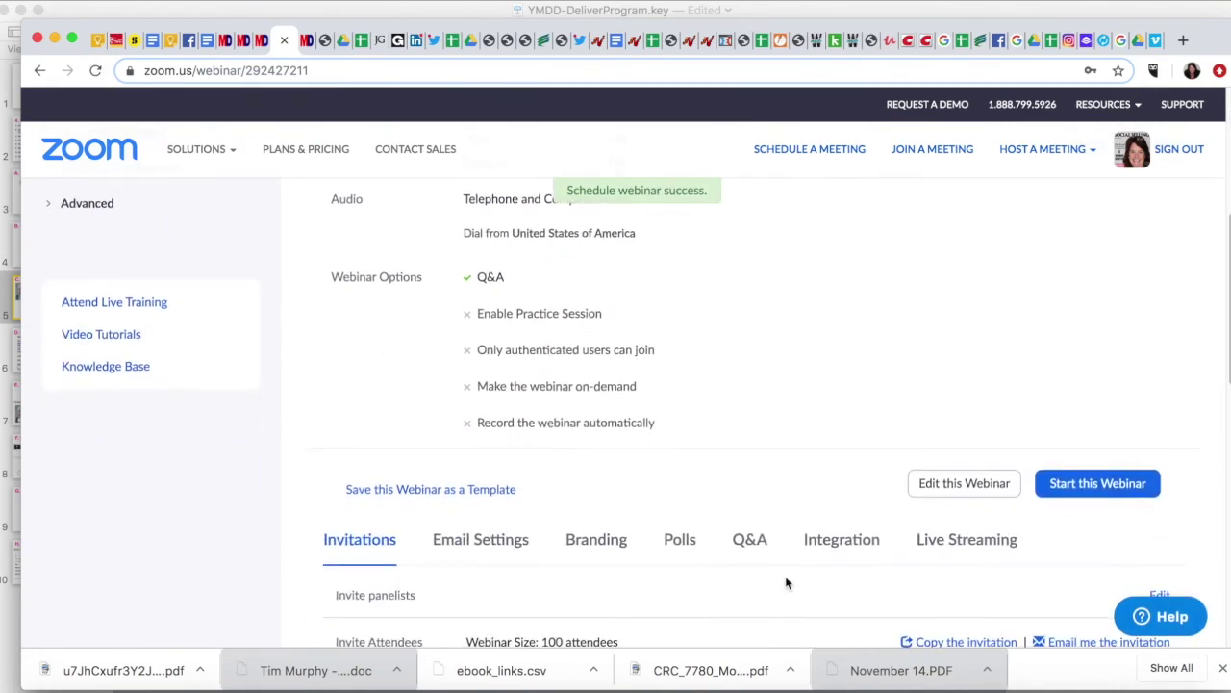
scroll(785, 582, "down", 5)
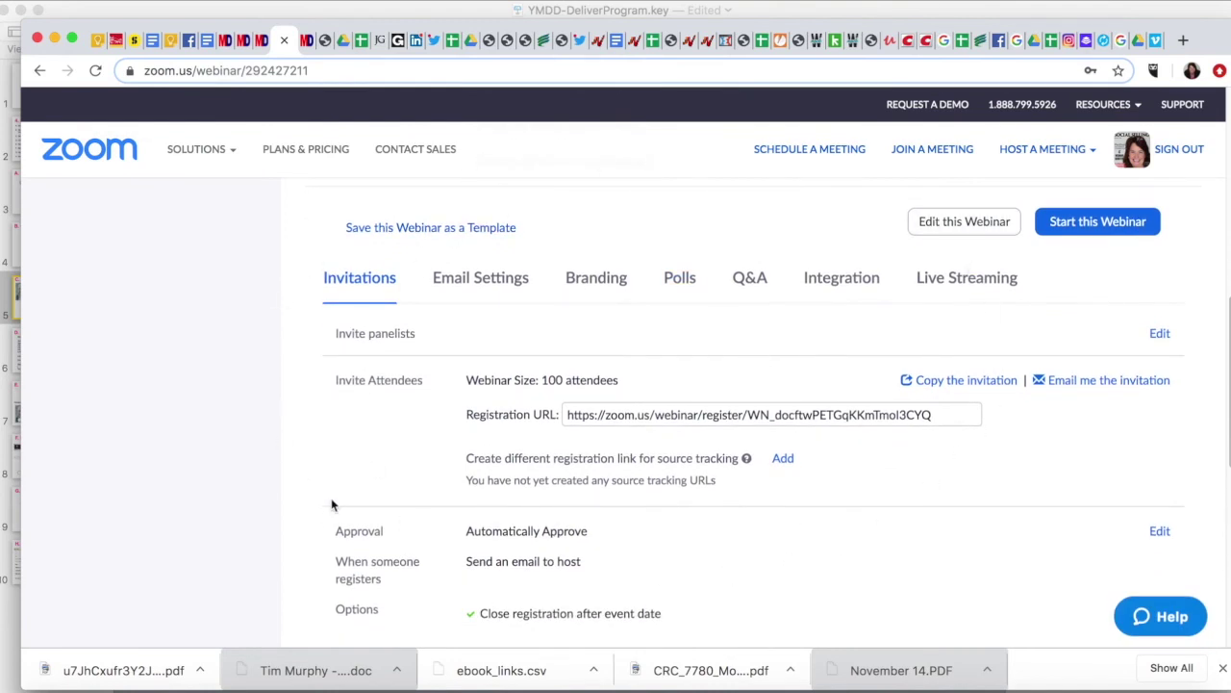
scroll(940, 548, "up", 1)
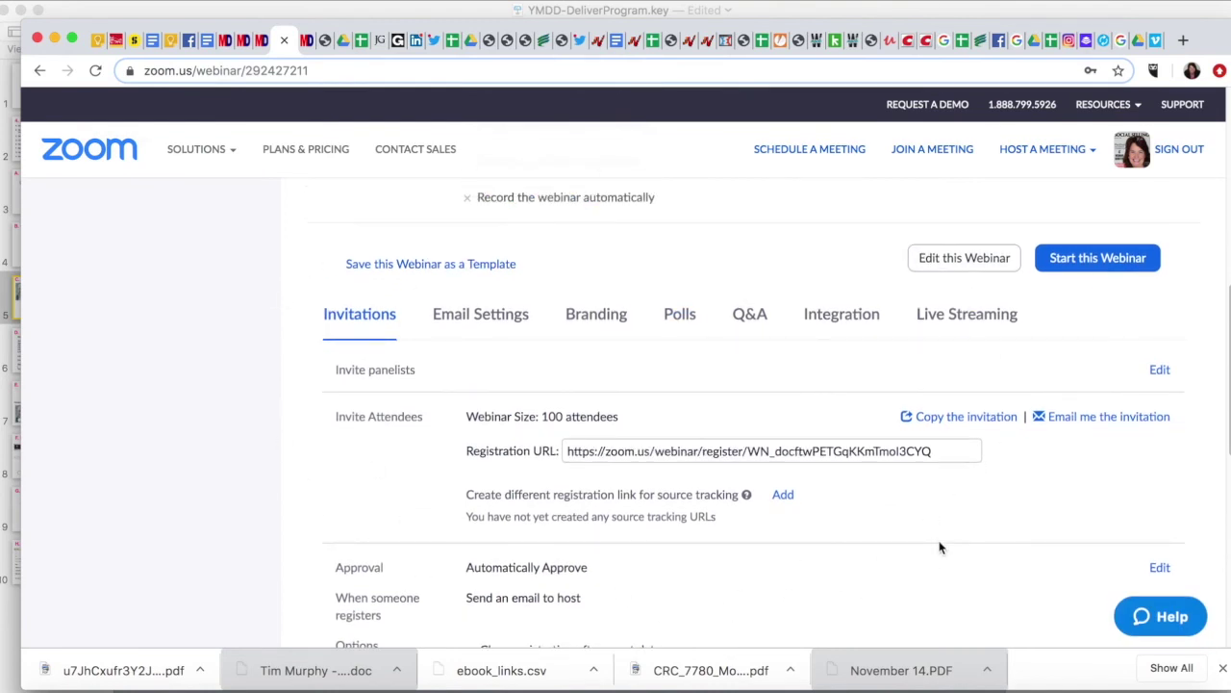
scroll(940, 547, "down", 2)
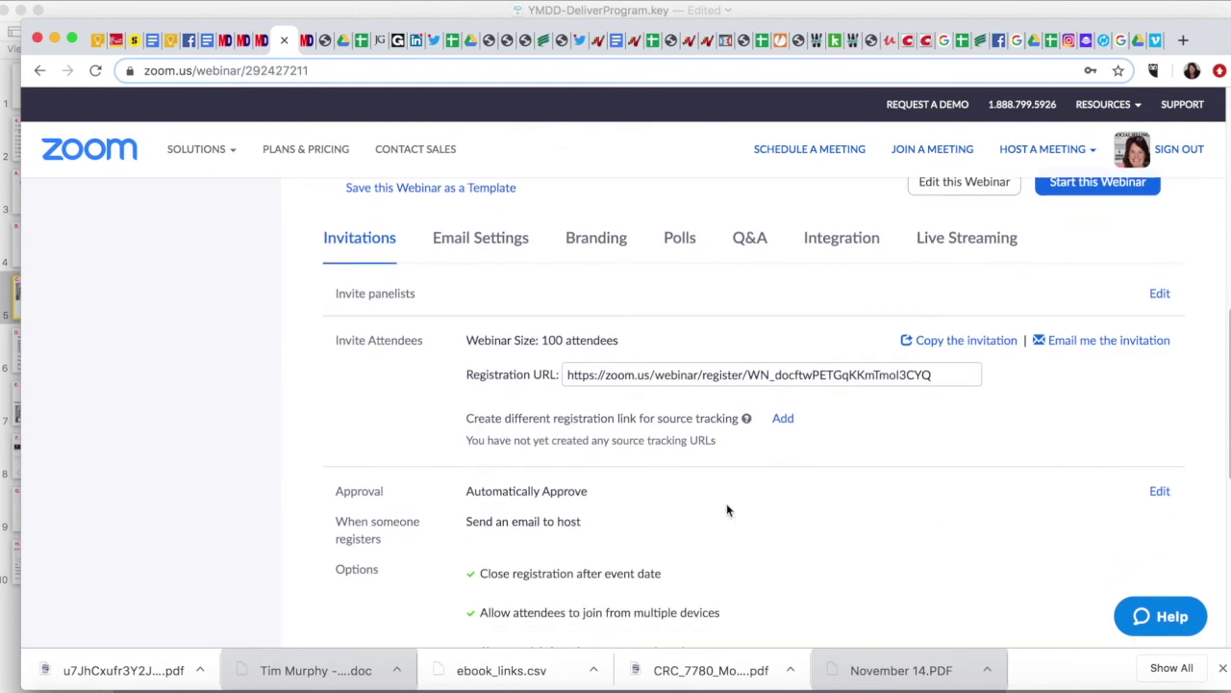
scroll(212, 407, "up", 1)
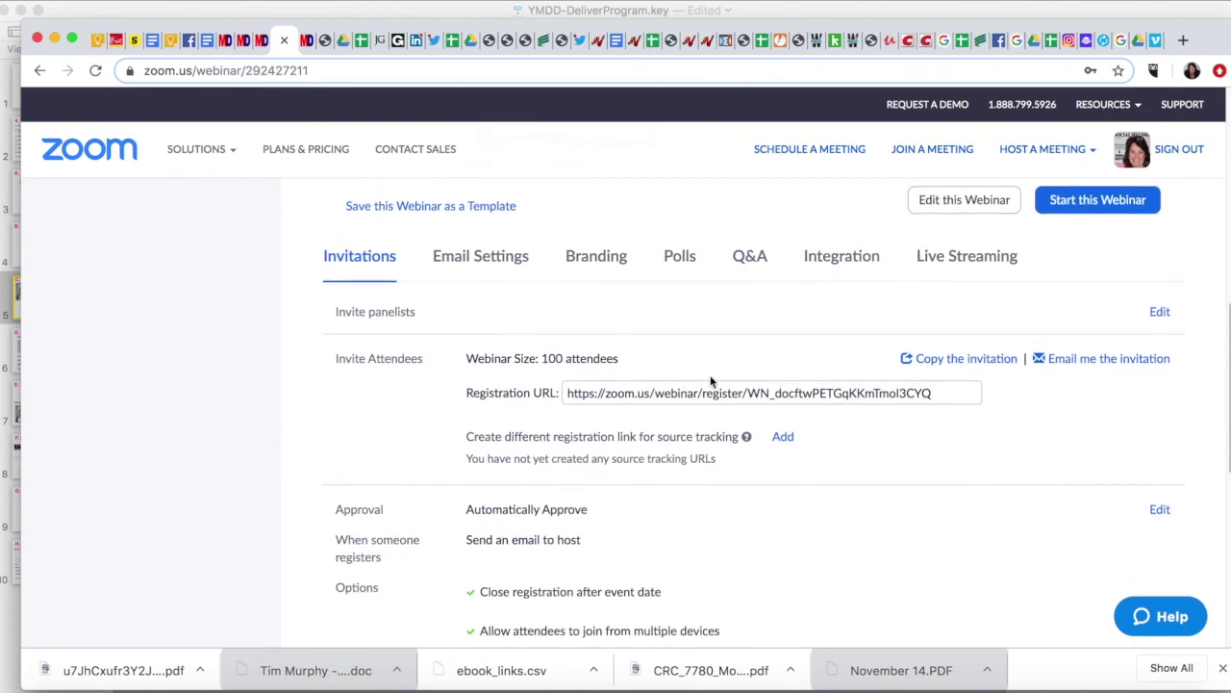
left_click(949, 394)
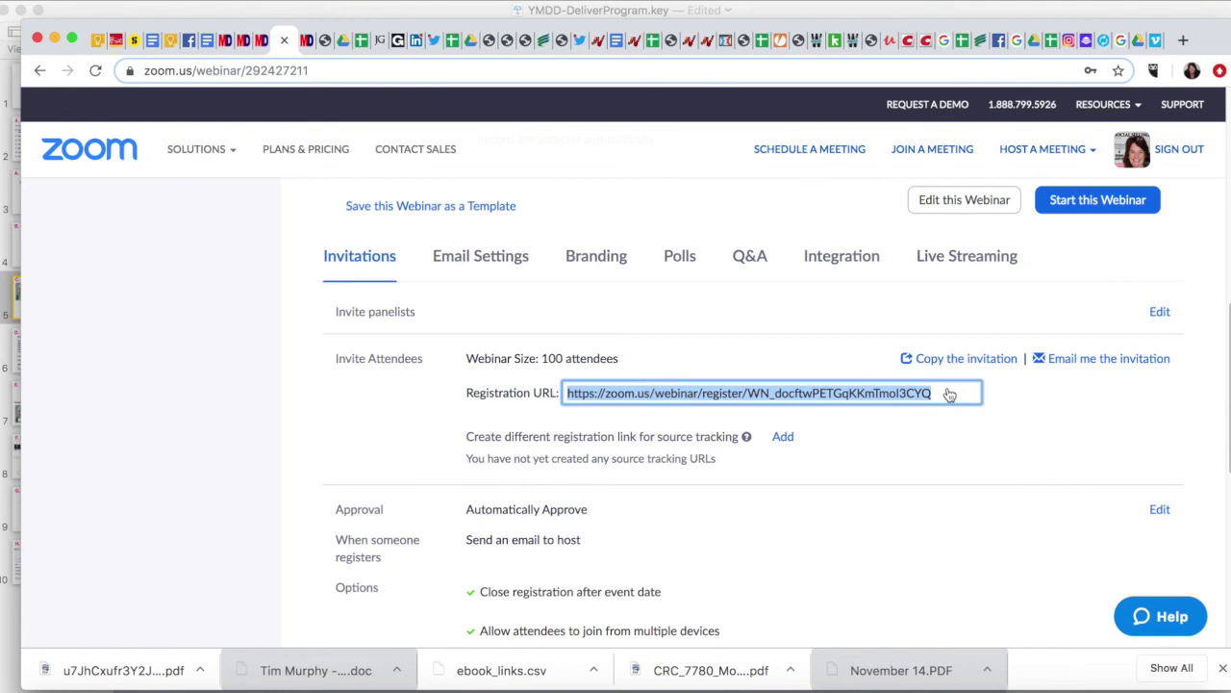
- Review the scheduled webinar's management page, including its attendee invitation, approval, registration options, attendee management, topic and time details
scroll(394, 420, "down", 2)
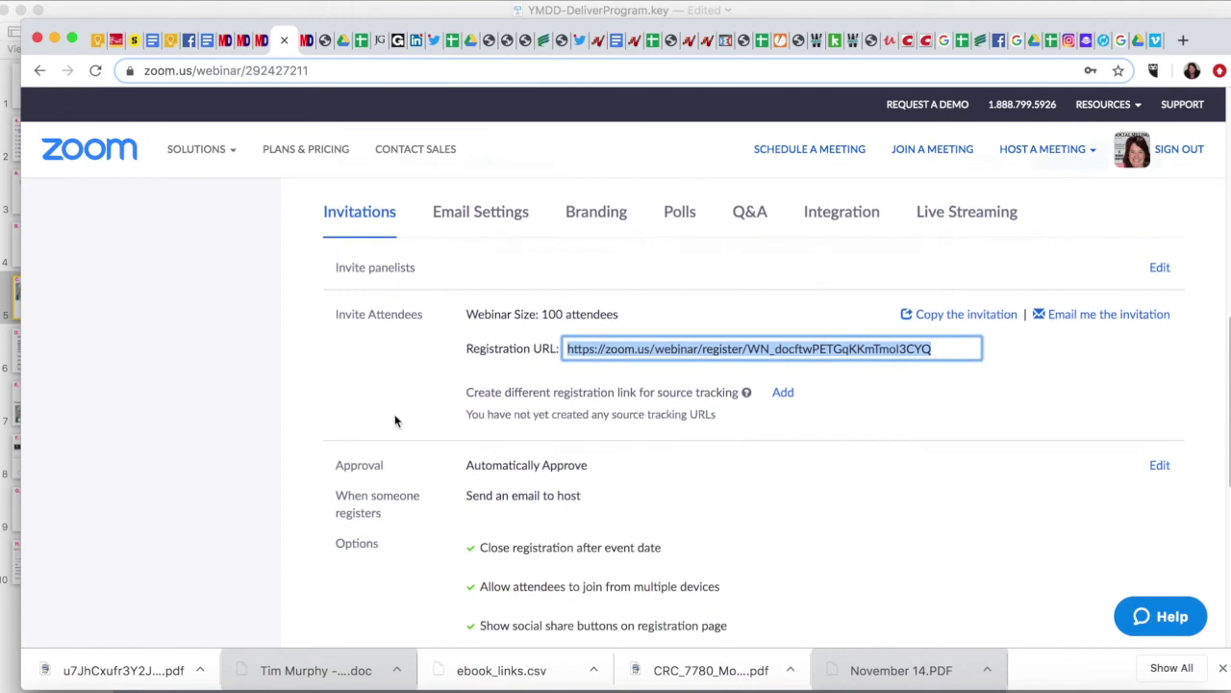
scroll(682, 494, "down", 3)
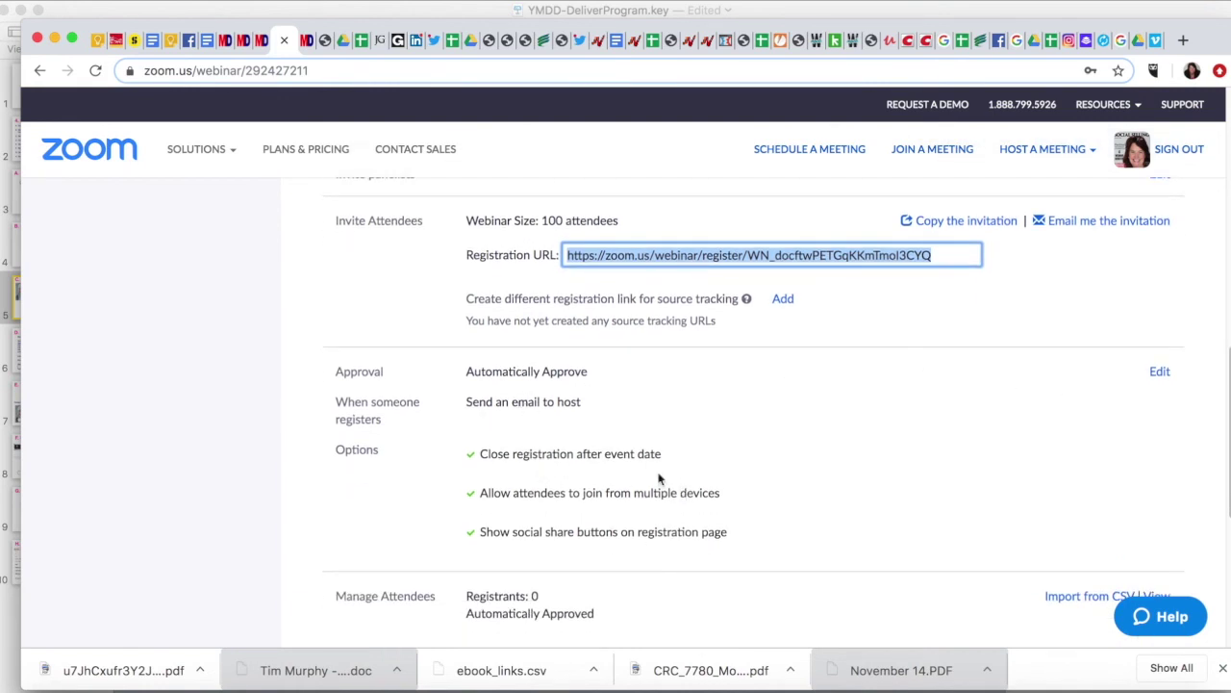
scroll(738, 496, "down", 3)
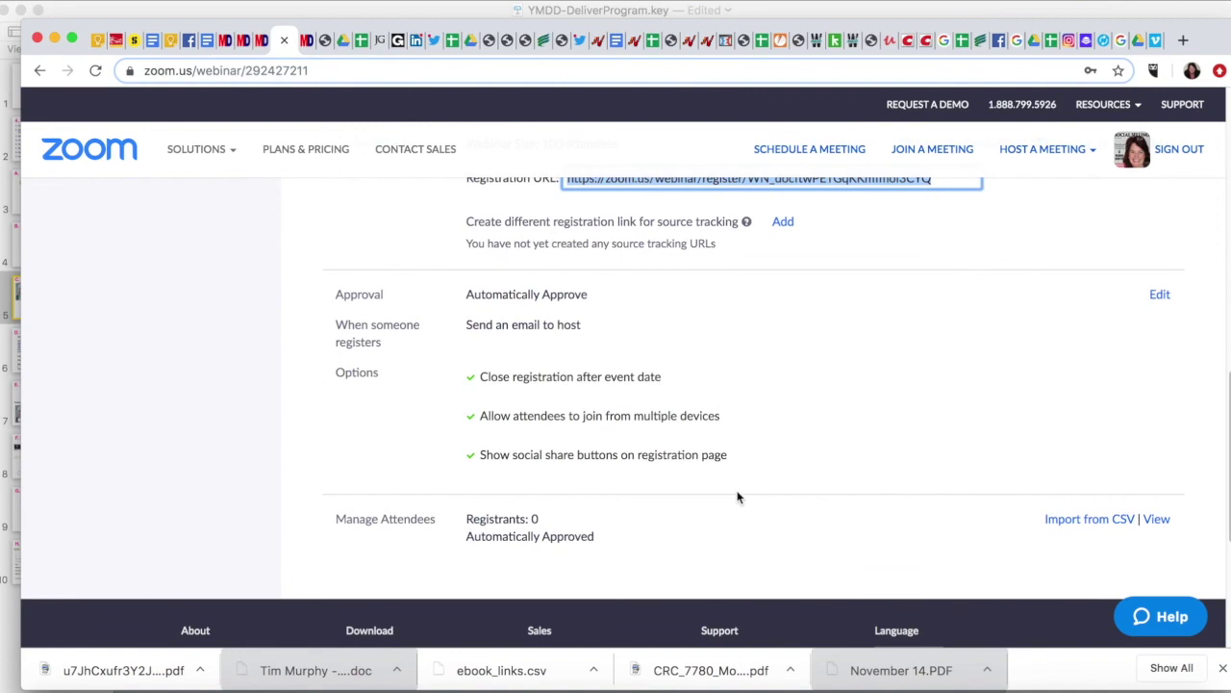
scroll(738, 496, "down", 3)
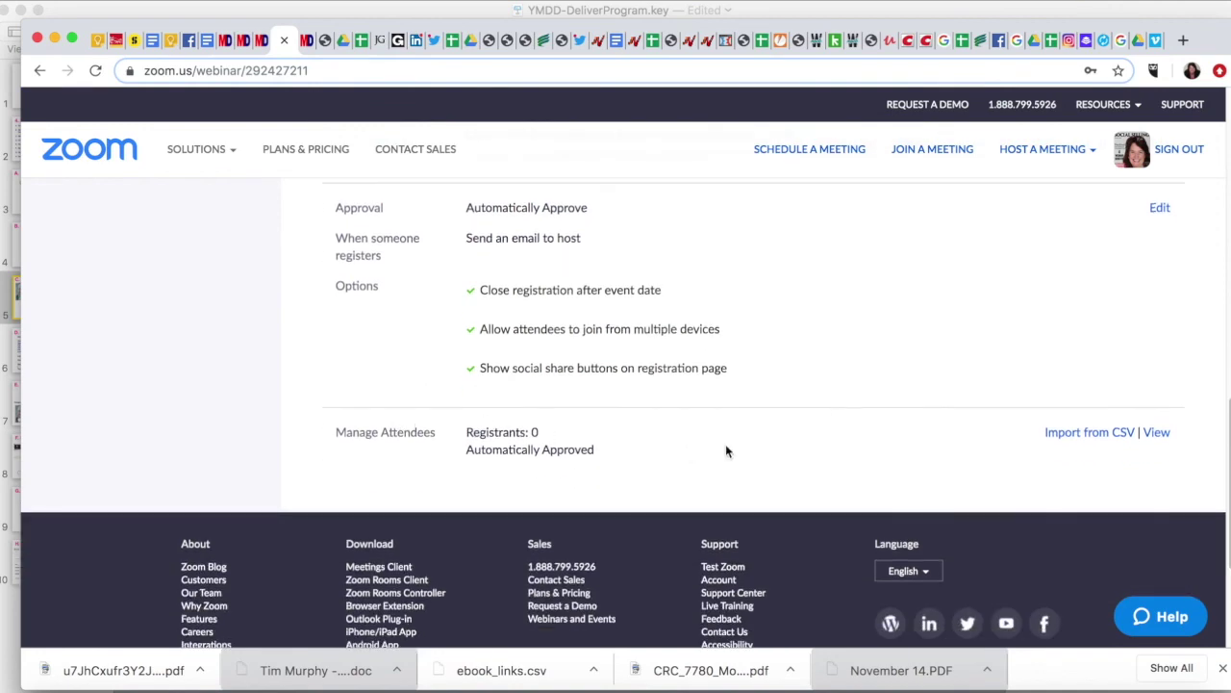
scroll(726, 450, "up", 10)
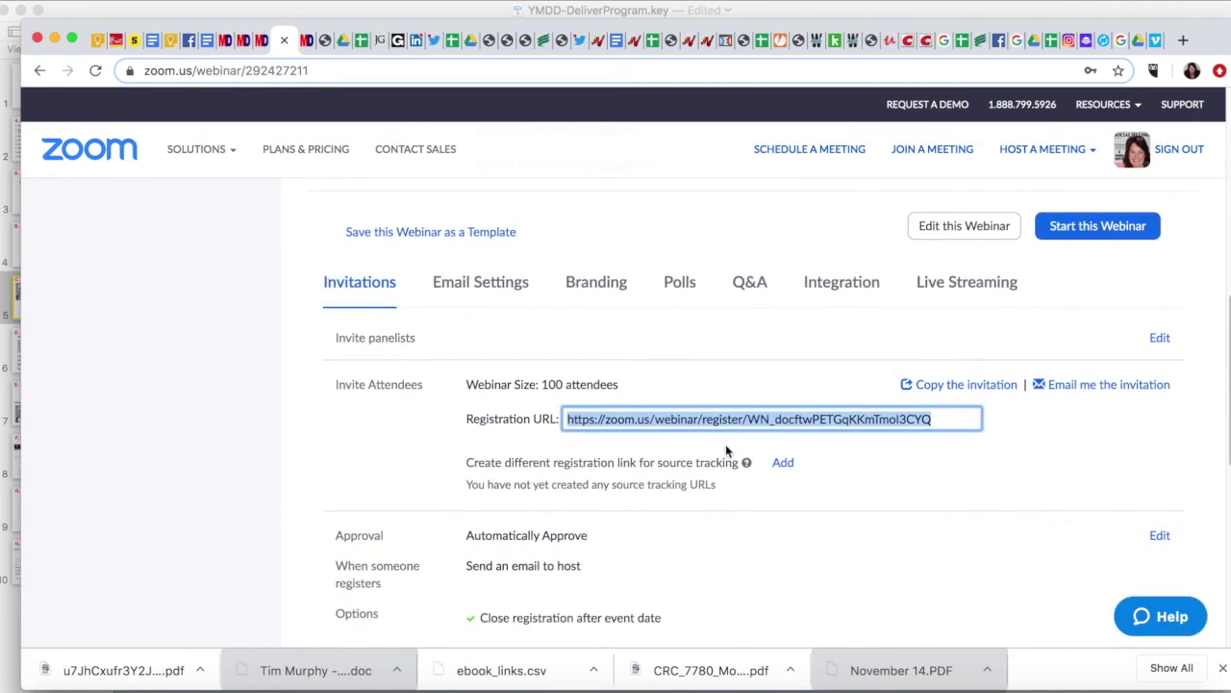
scroll(725, 448, "up", 4)
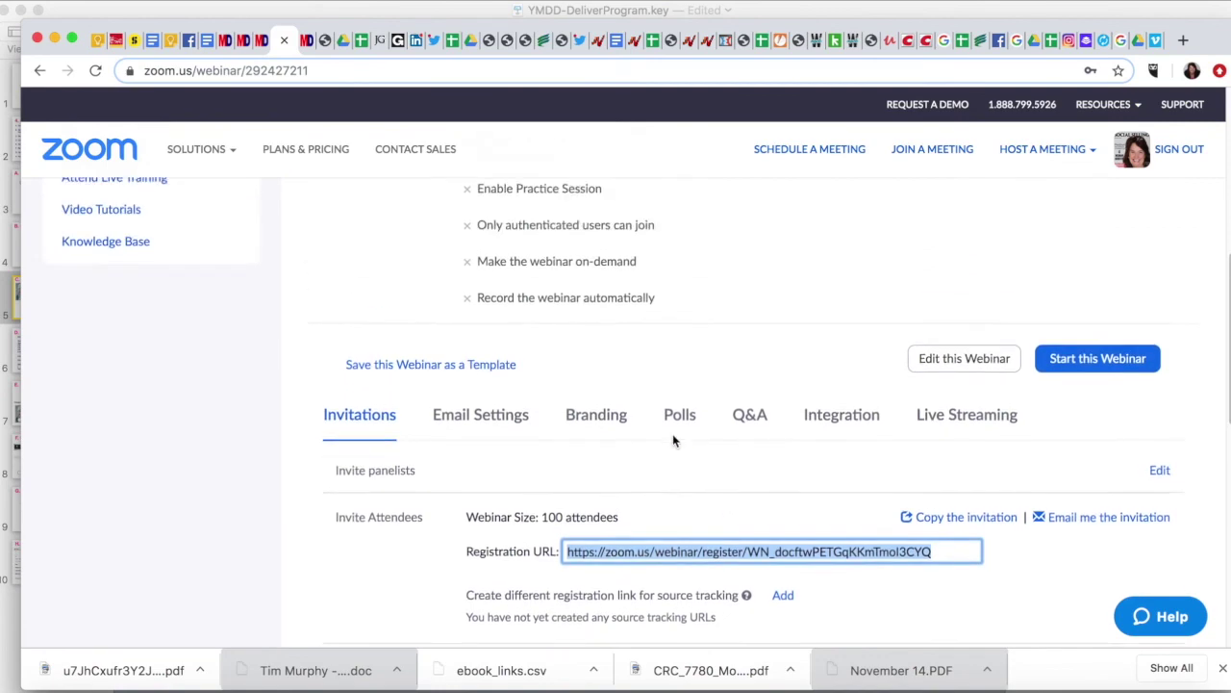
scroll(673, 441, "up", 15)
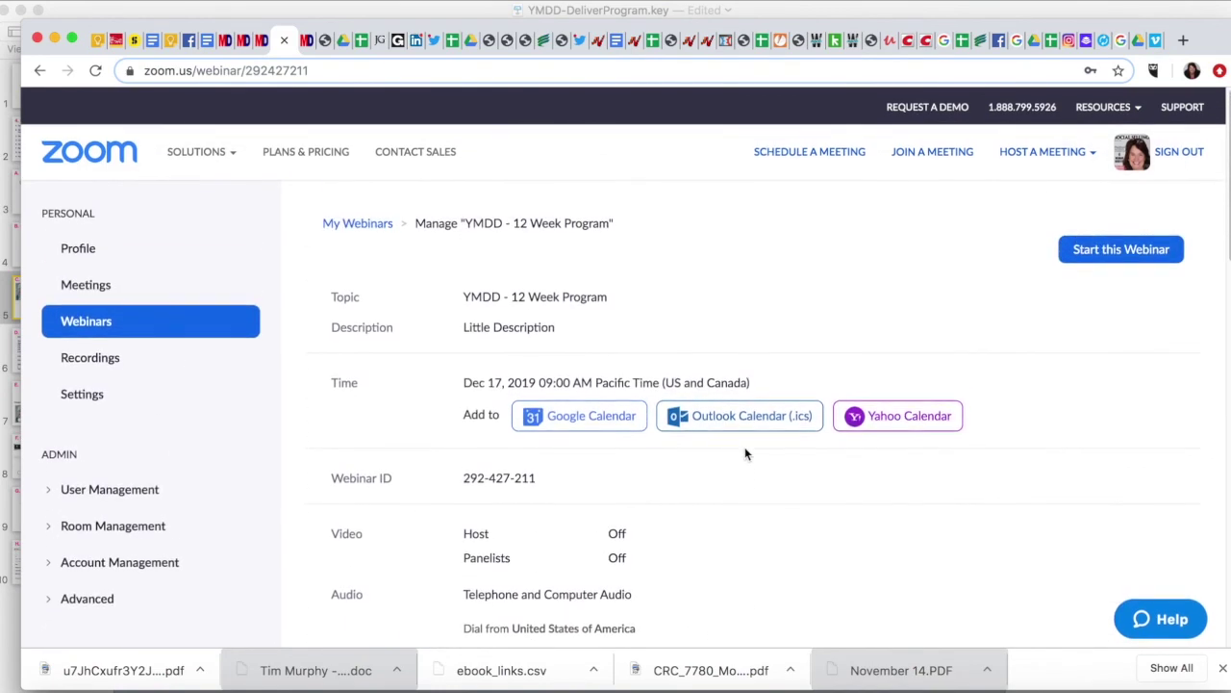
scroll(745, 452, "down", 20)
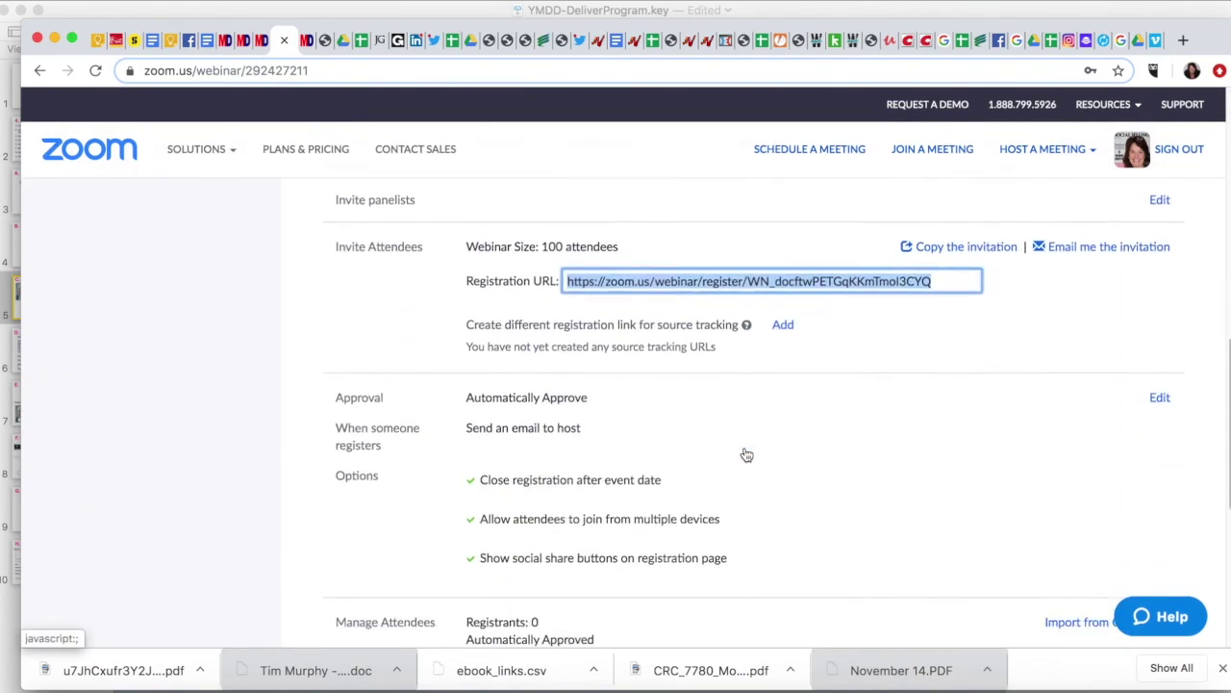
scroll(747, 454, "up", 3)
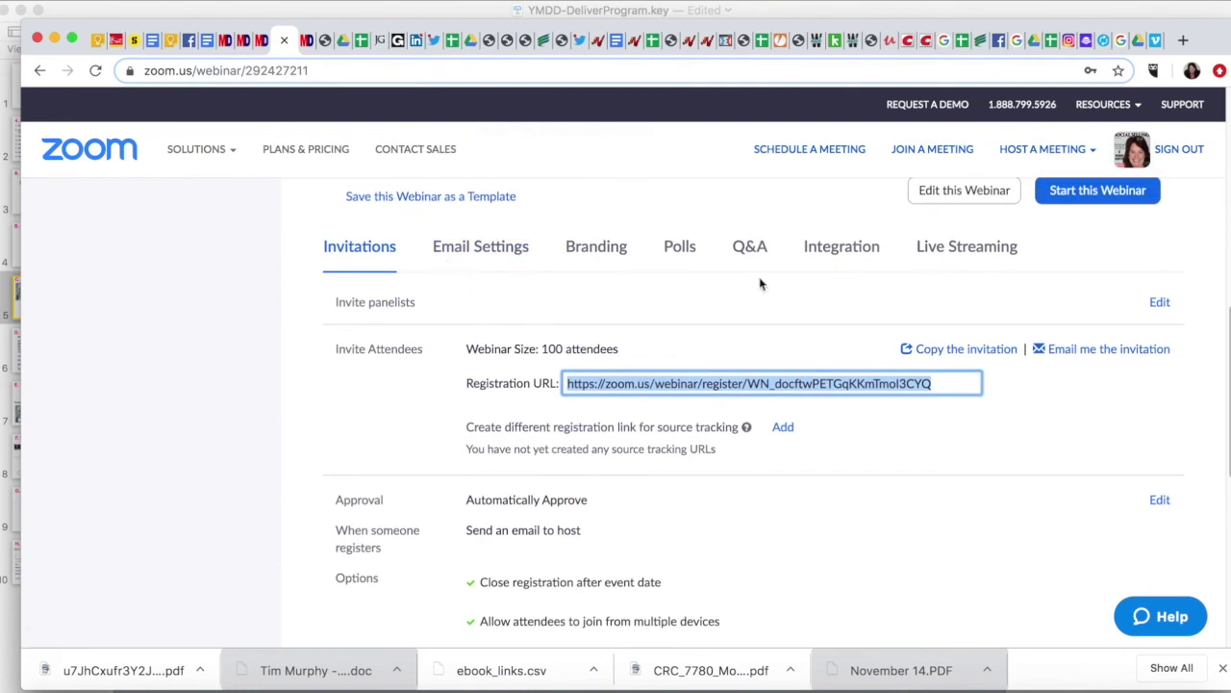